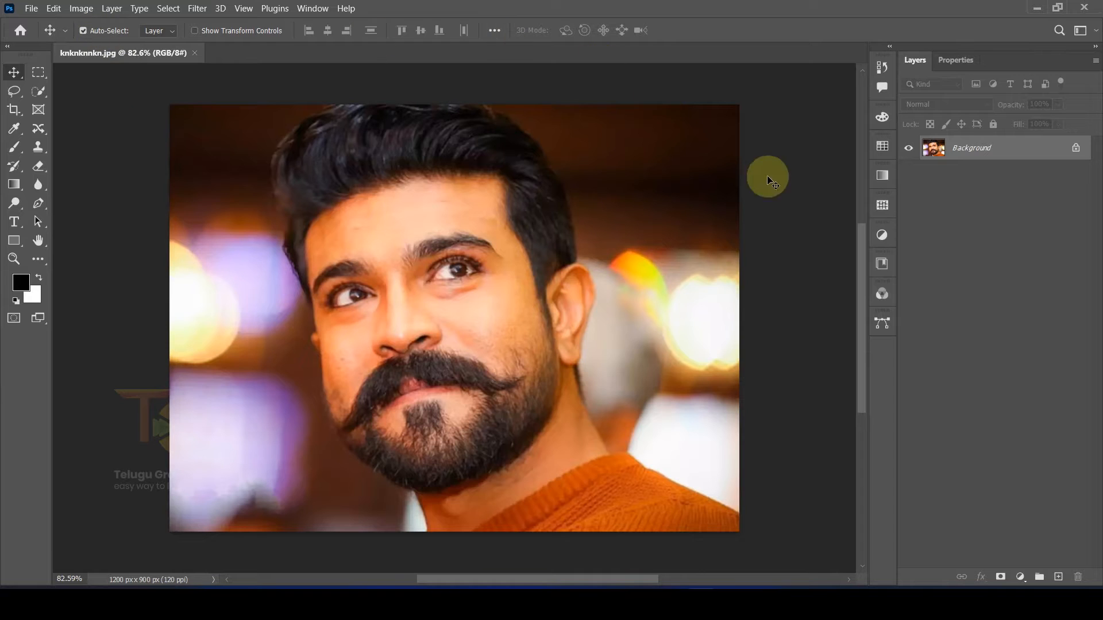
Add a Levels adjustment layer above the portrait with black input 18 and midtone 1.13
left_click(1019, 575)
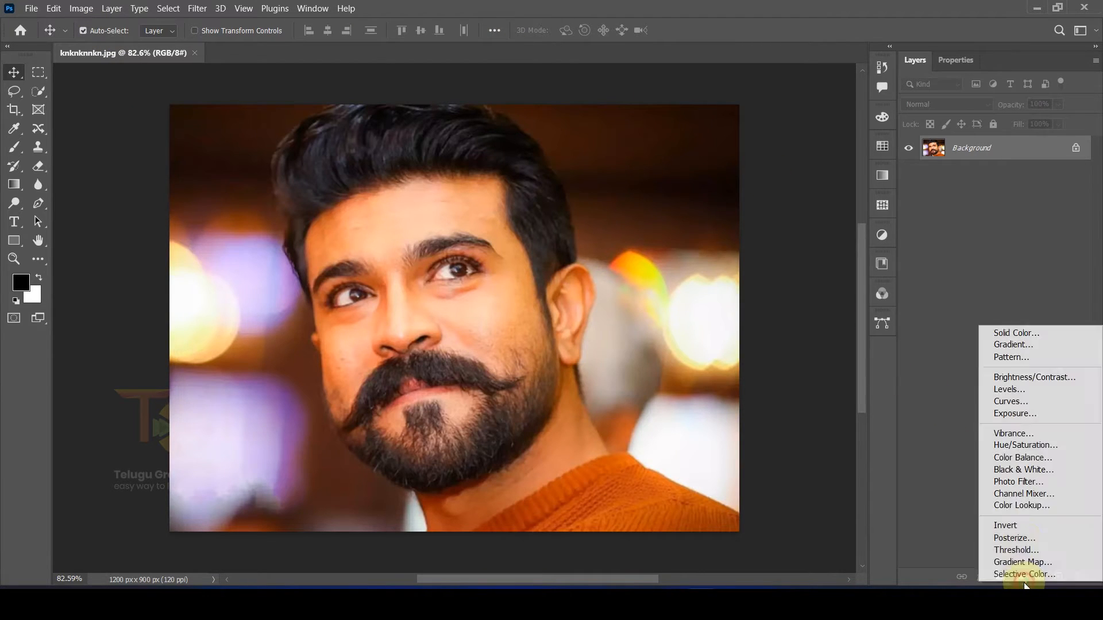
left_click(1002, 392)
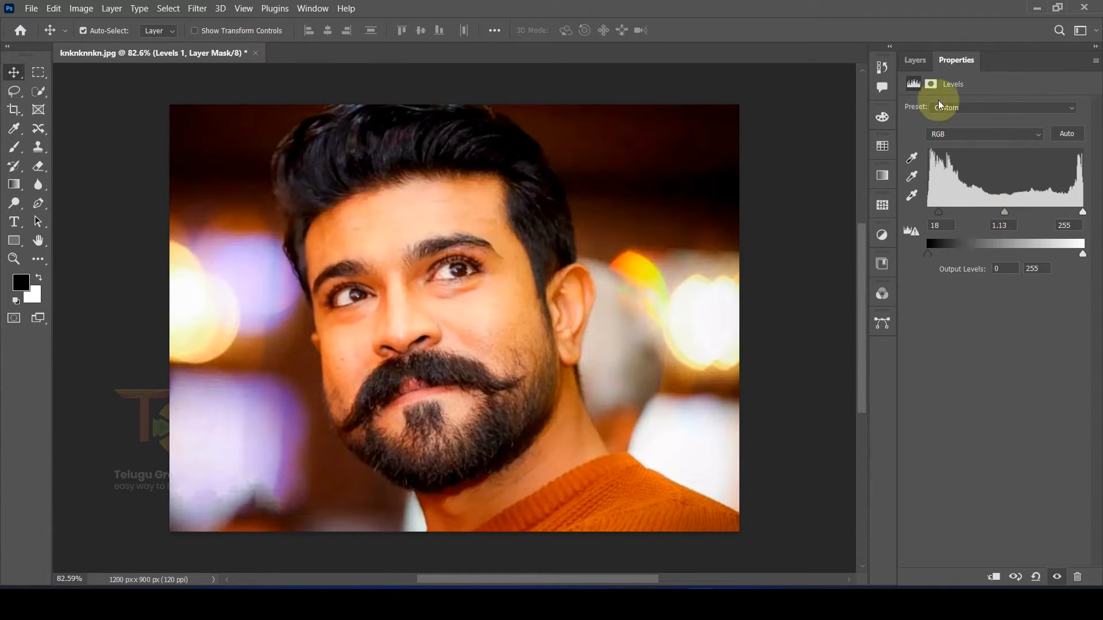
left_click(912, 58)
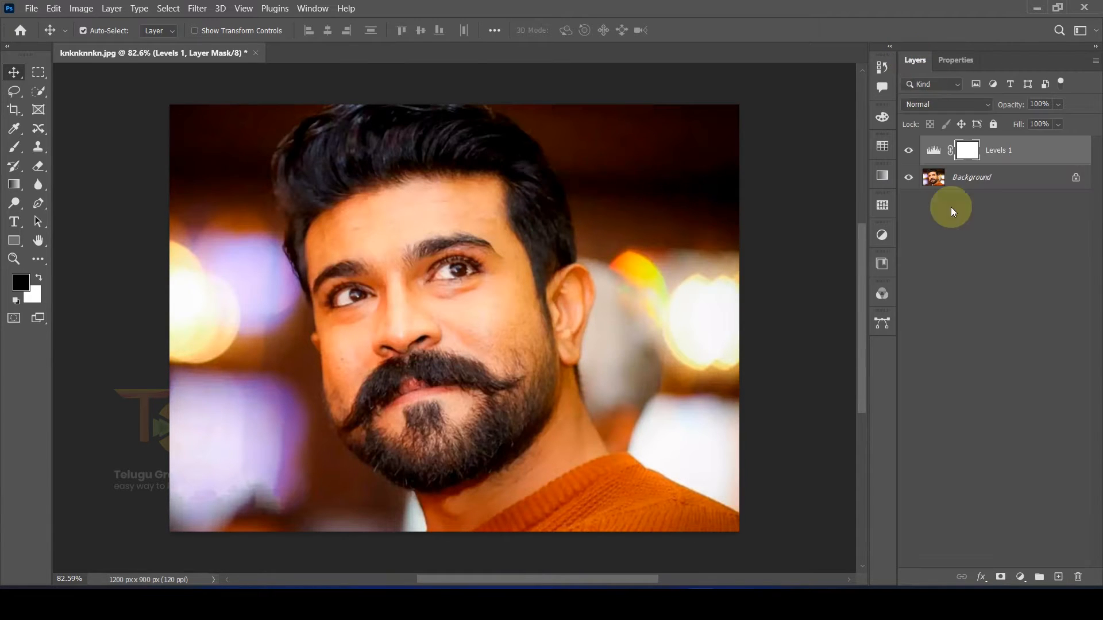
Add a Curves adjustment layer and pull the RGB curve's midpoint down to input 142, output 123
left_click(1022, 577)
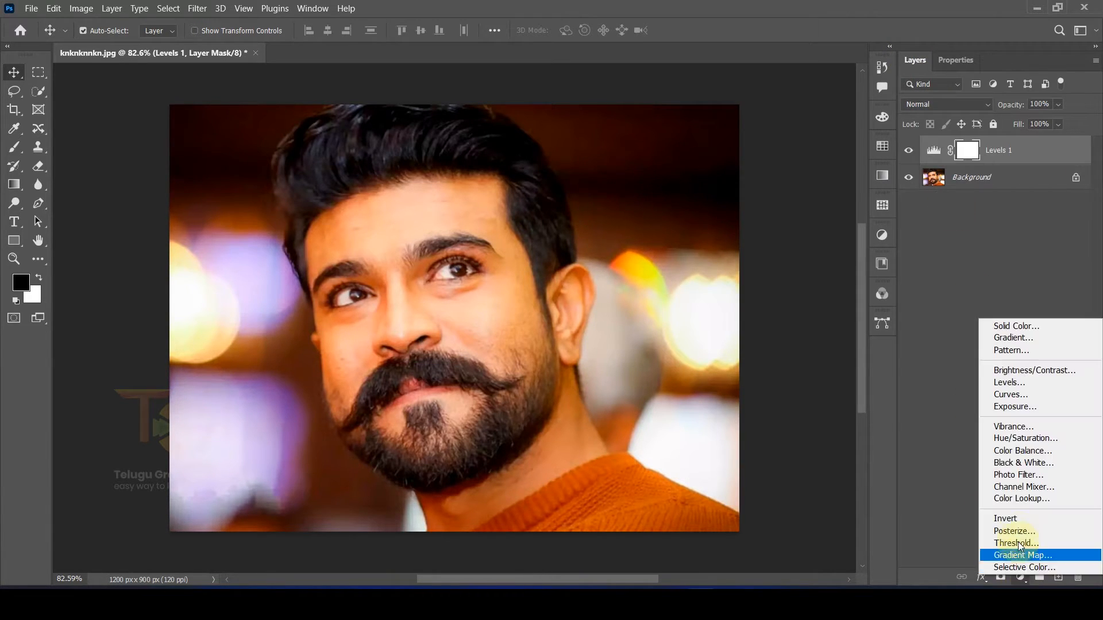
left_click(1019, 396)
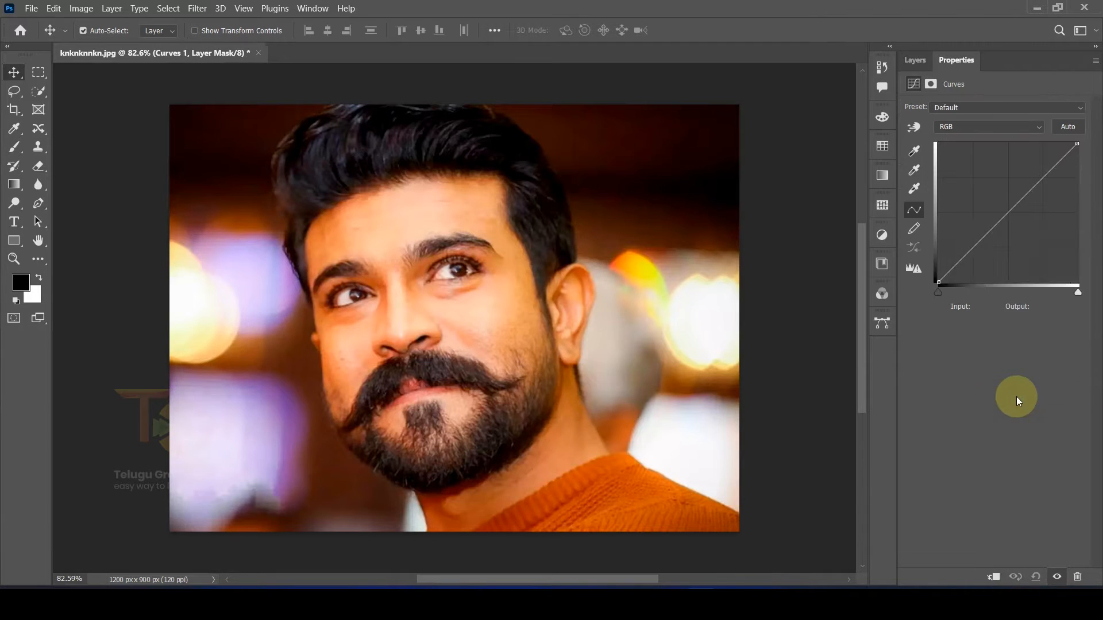
left_click(1009, 211)
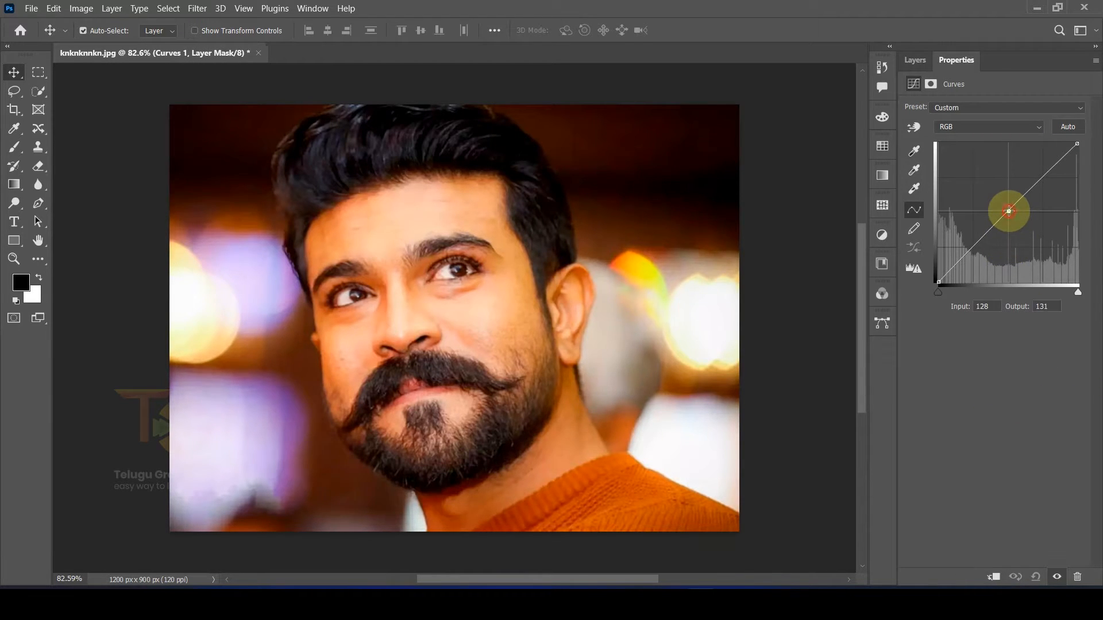
left_click_drag(1008, 211, 1010, 212)
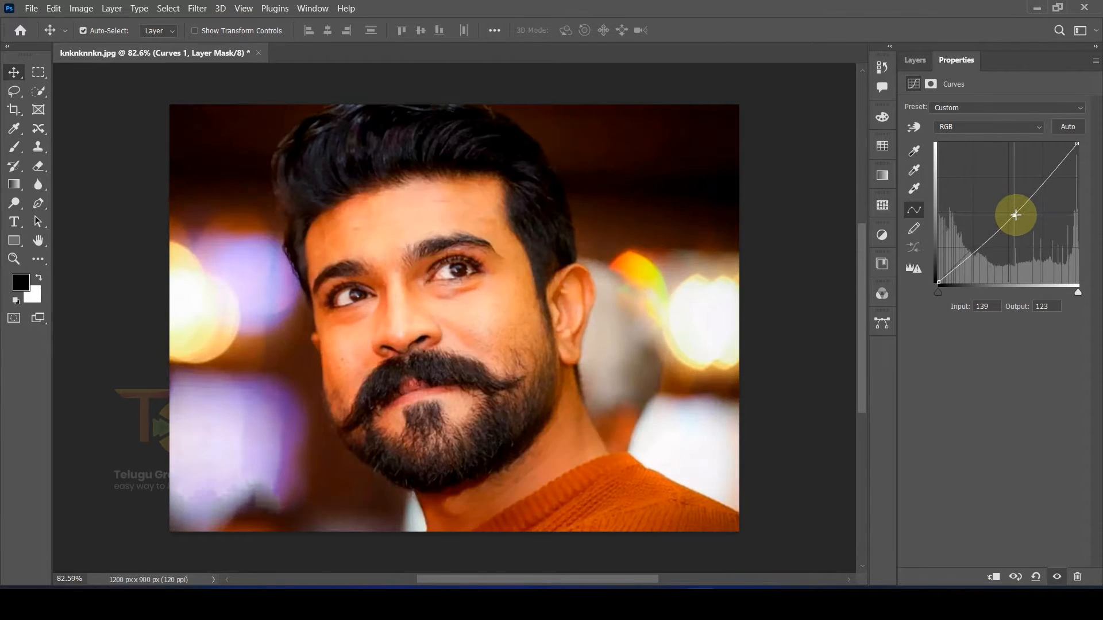
left_click_drag(1014, 217, 1016, 217)
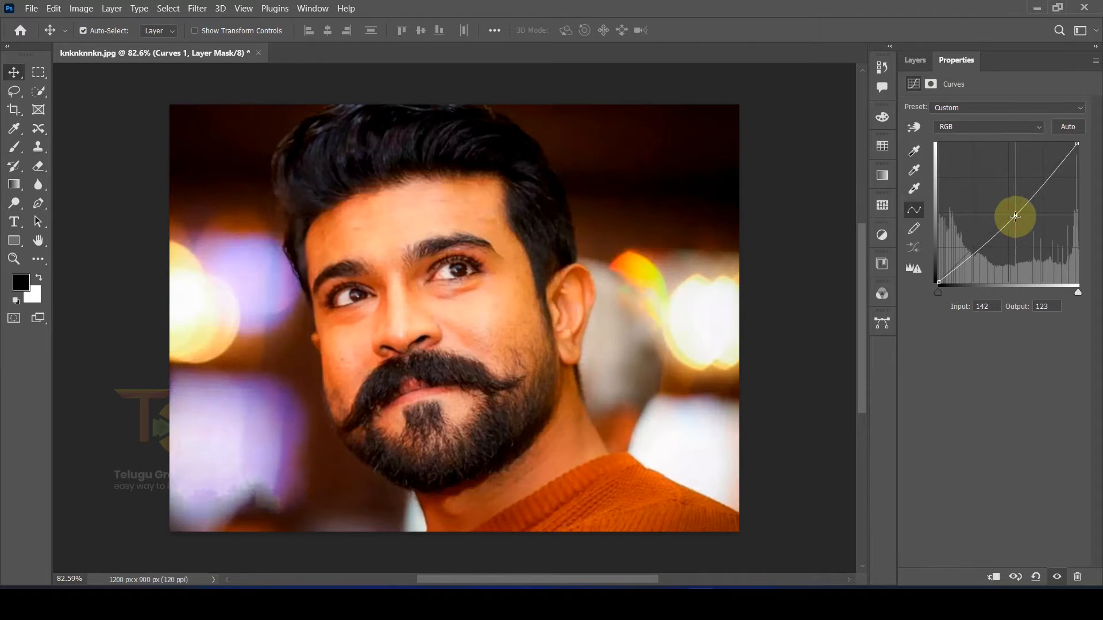
left_click(915, 60)
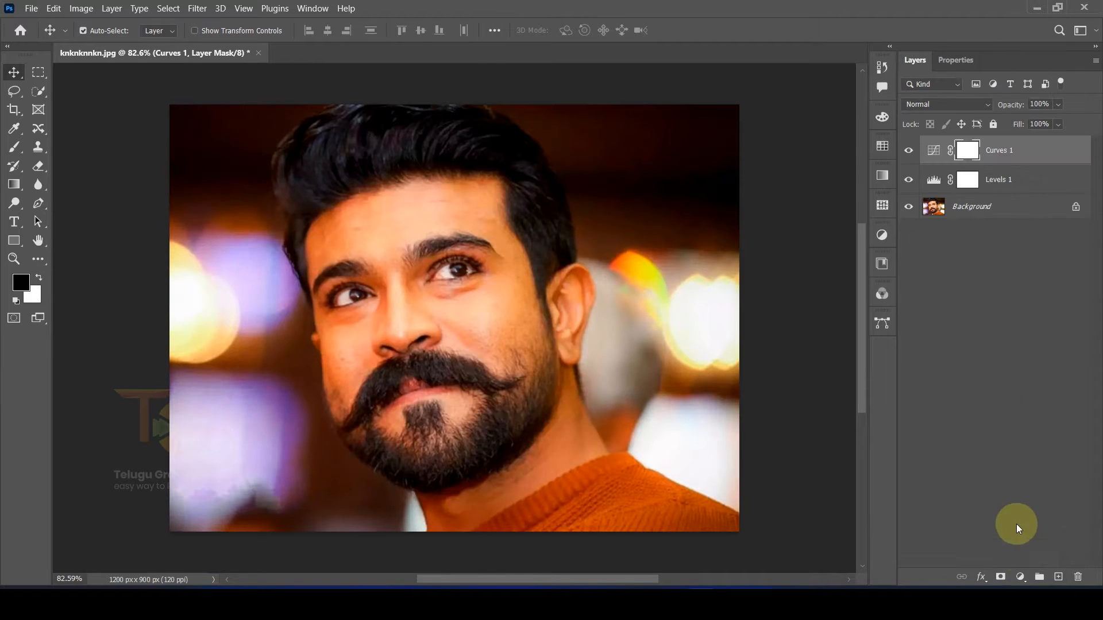
Sharpen the Background layer with Unsharp Mask, entering a 50% amount and 3.0-pixel radius, and fine-tune the amount slightly
left_click(995, 210)
left_click(197, 8)
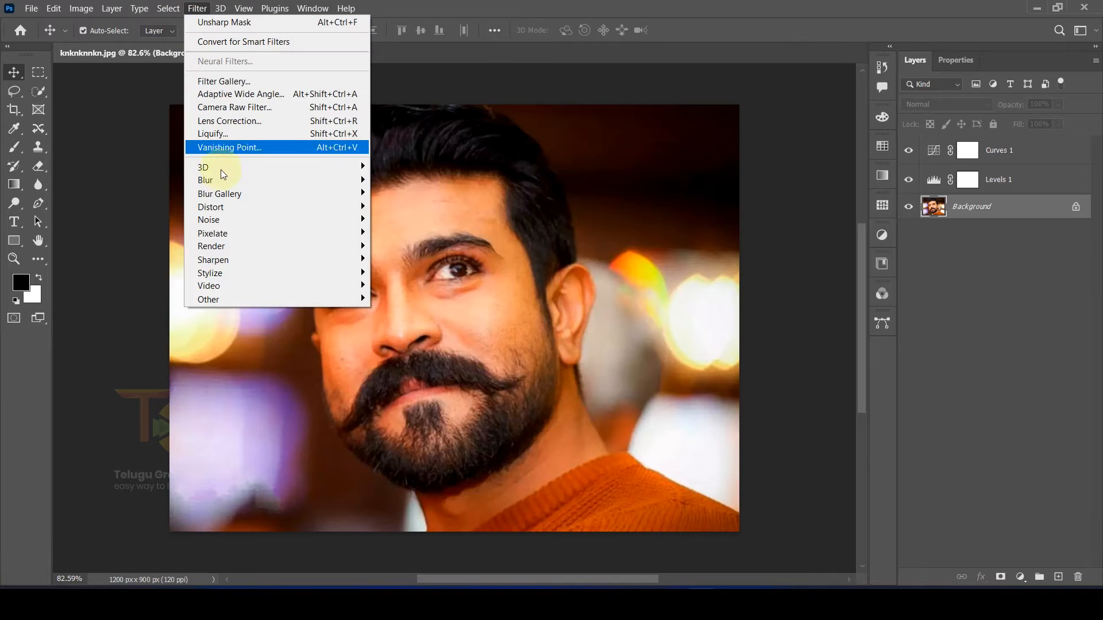
mouse_move(230, 276)
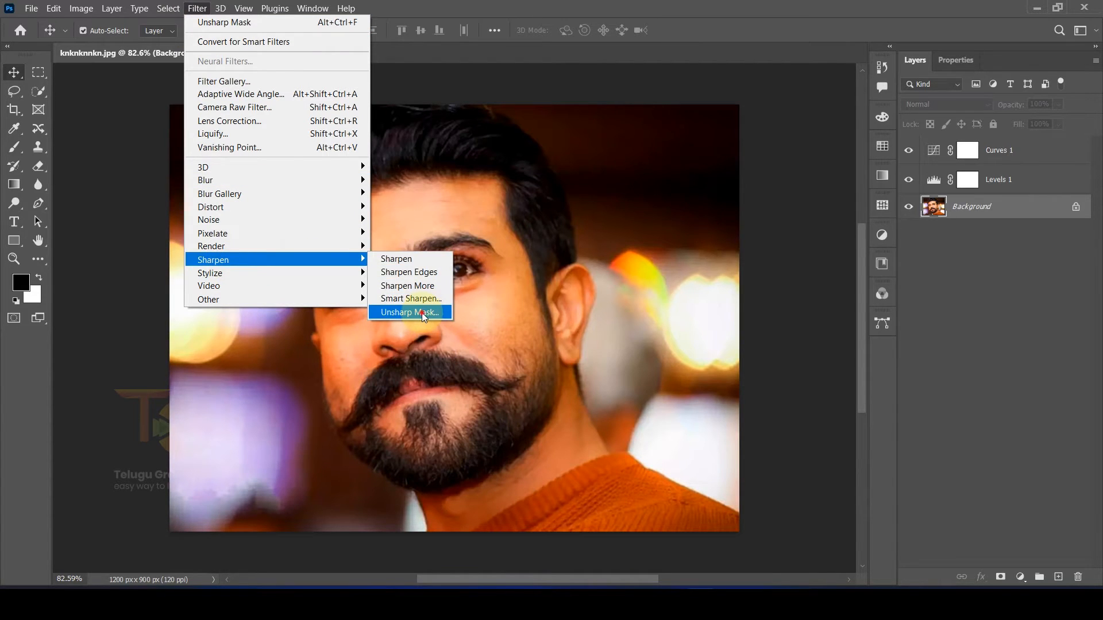
left_click(422, 313)
left_click_drag(699, 197, 790, 224)
left_click_drag(746, 187, 795, 231)
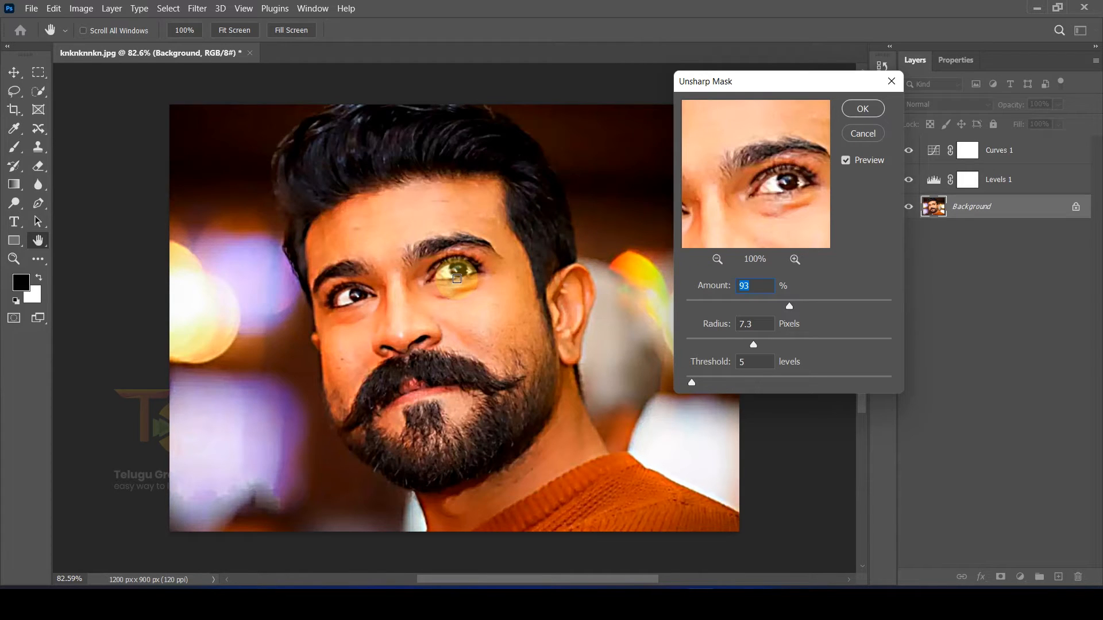
left_click(454, 275)
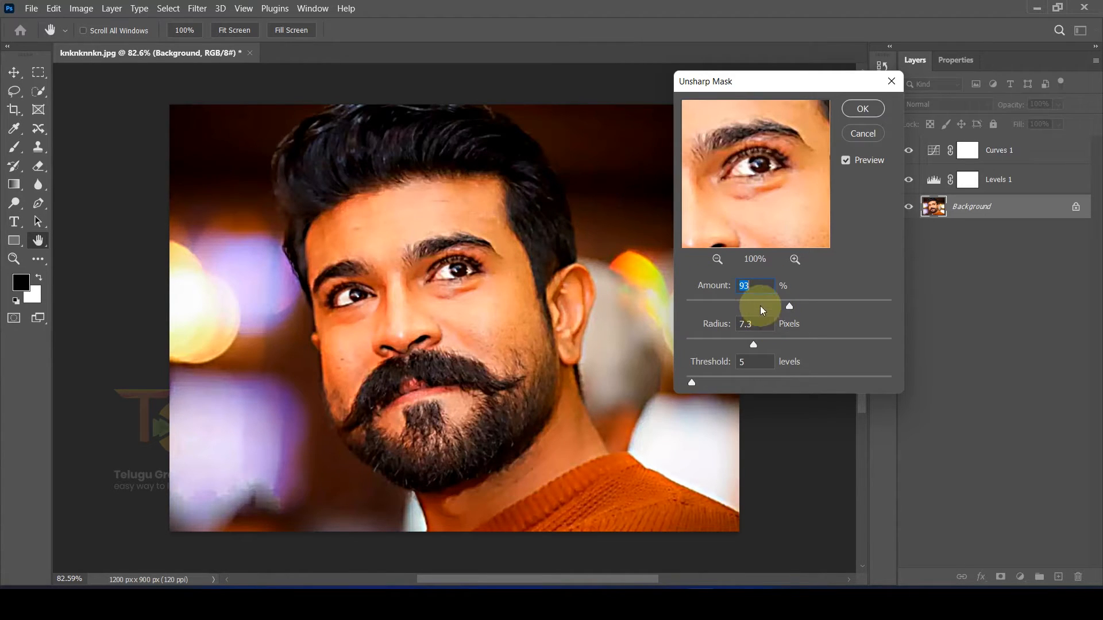
type("50")
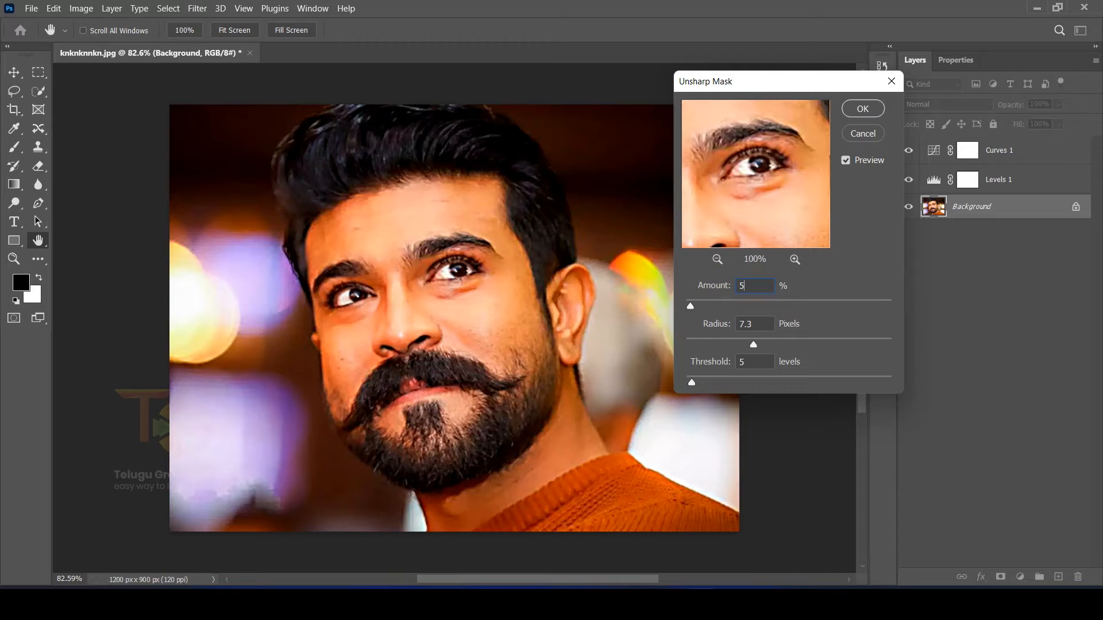
type("3")
key("Tab")
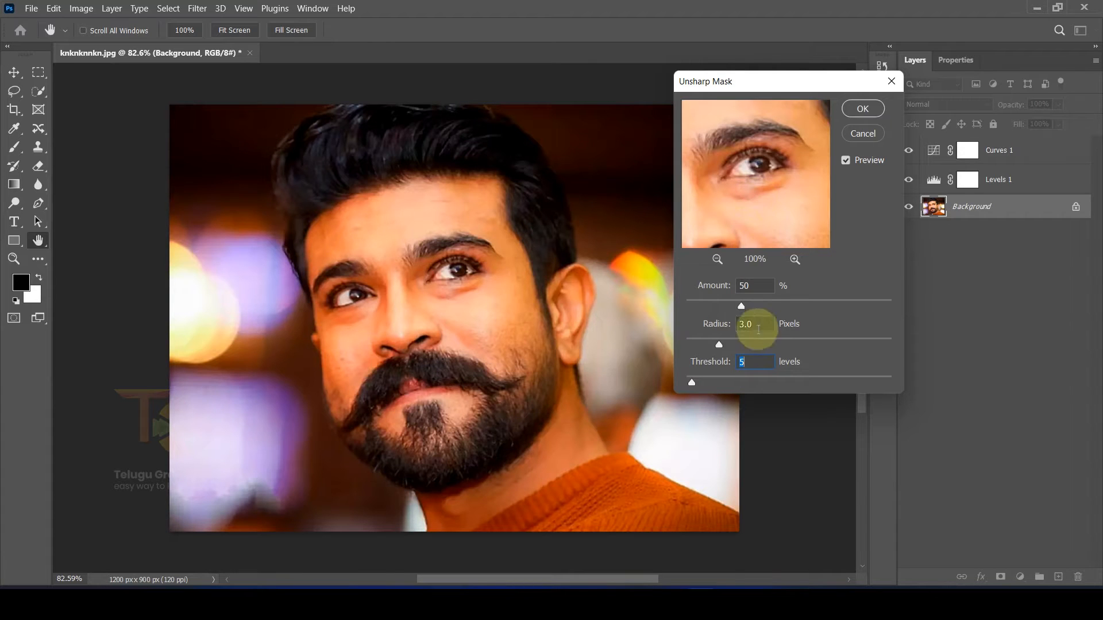
left_click_drag(741, 305, 758, 309)
left_click(868, 109)
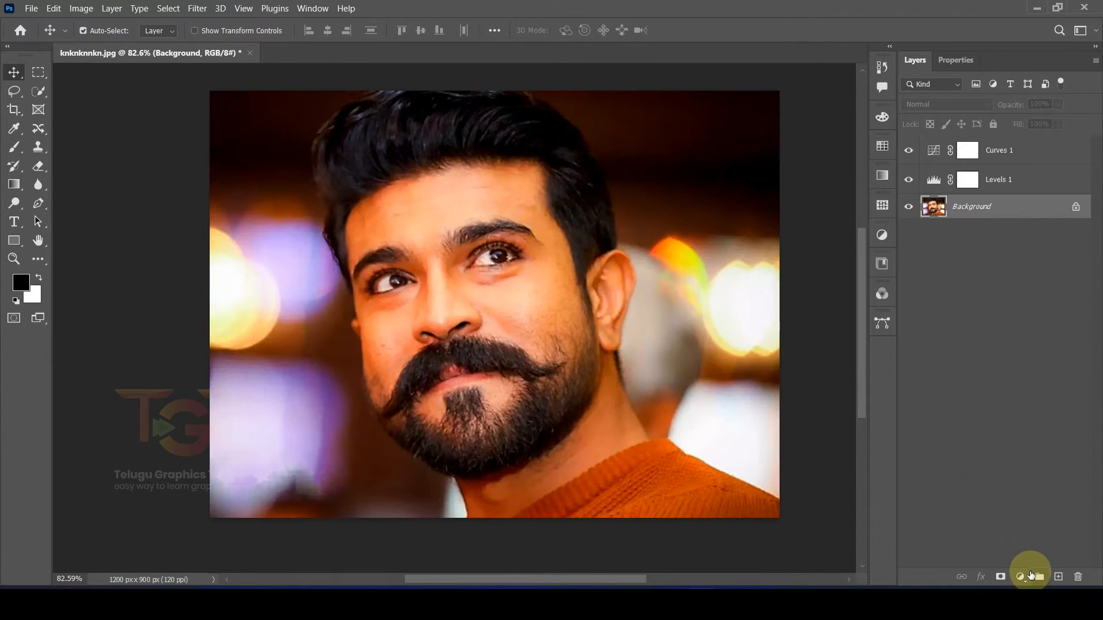
Add a Brightness/Contrast adjustment layer directly above the Background with contrast 26 and brightness 6
left_click(1020, 577)
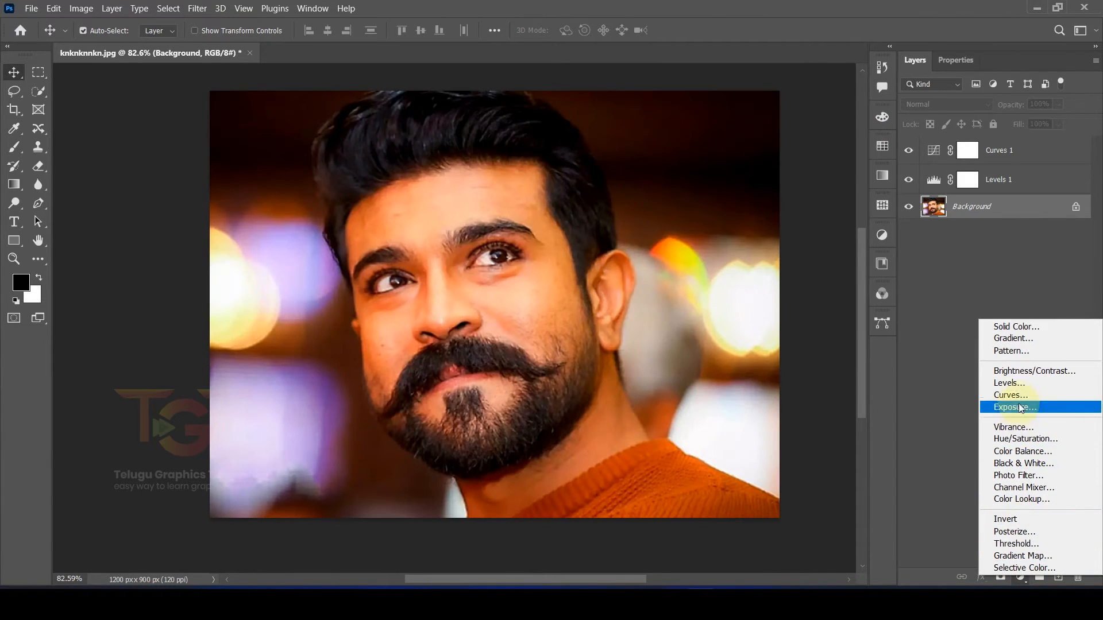
left_click(1004, 372)
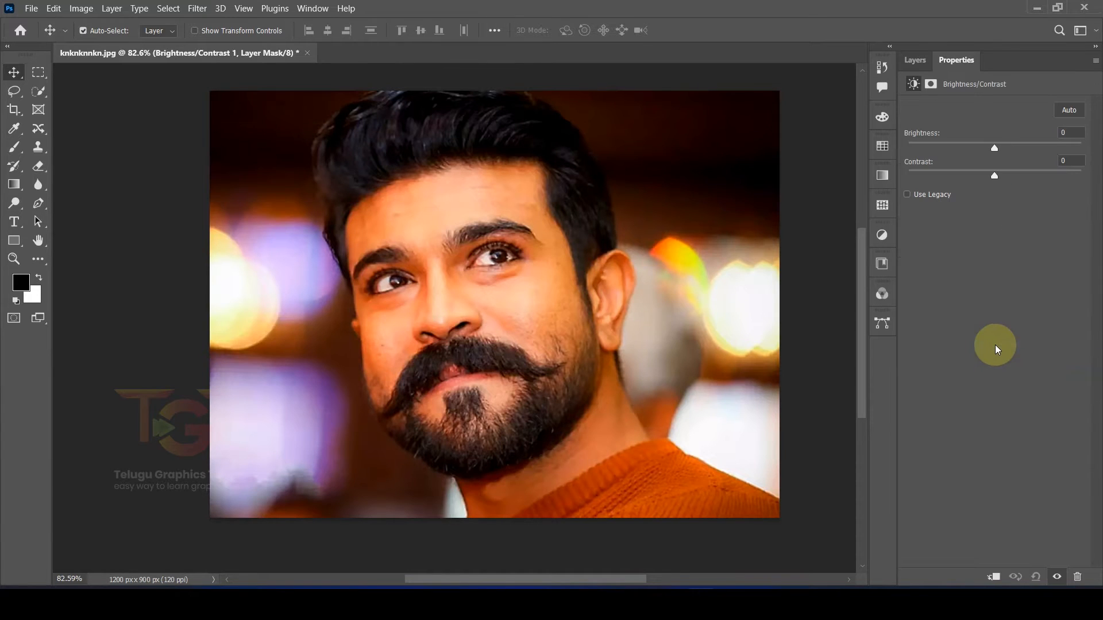
left_click_drag(994, 174, 1006, 175)
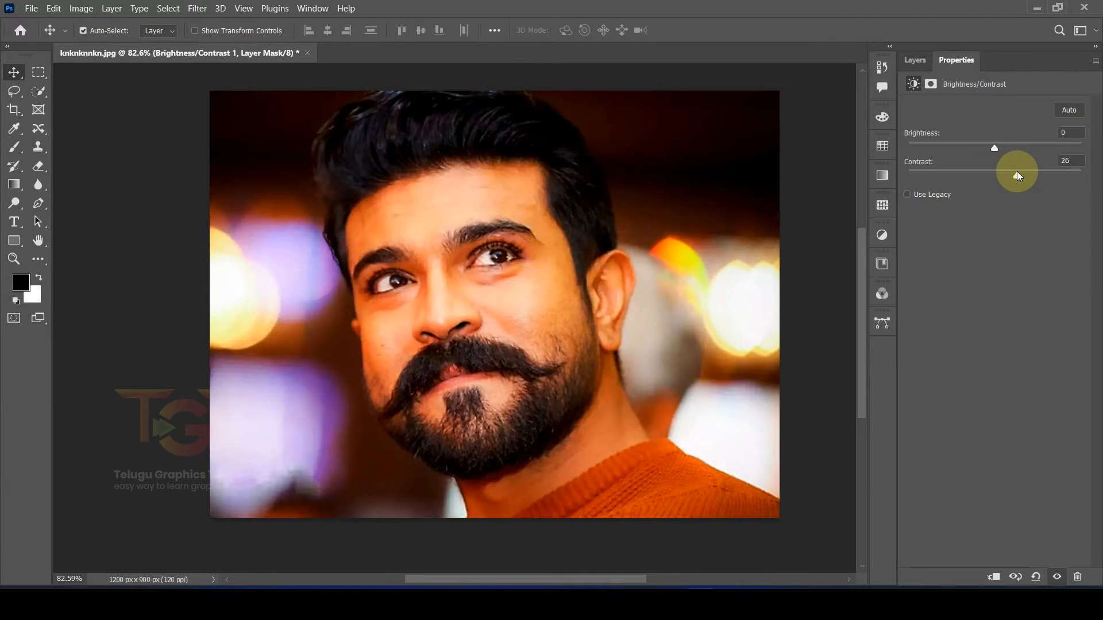
left_click_drag(989, 147, 999, 150)
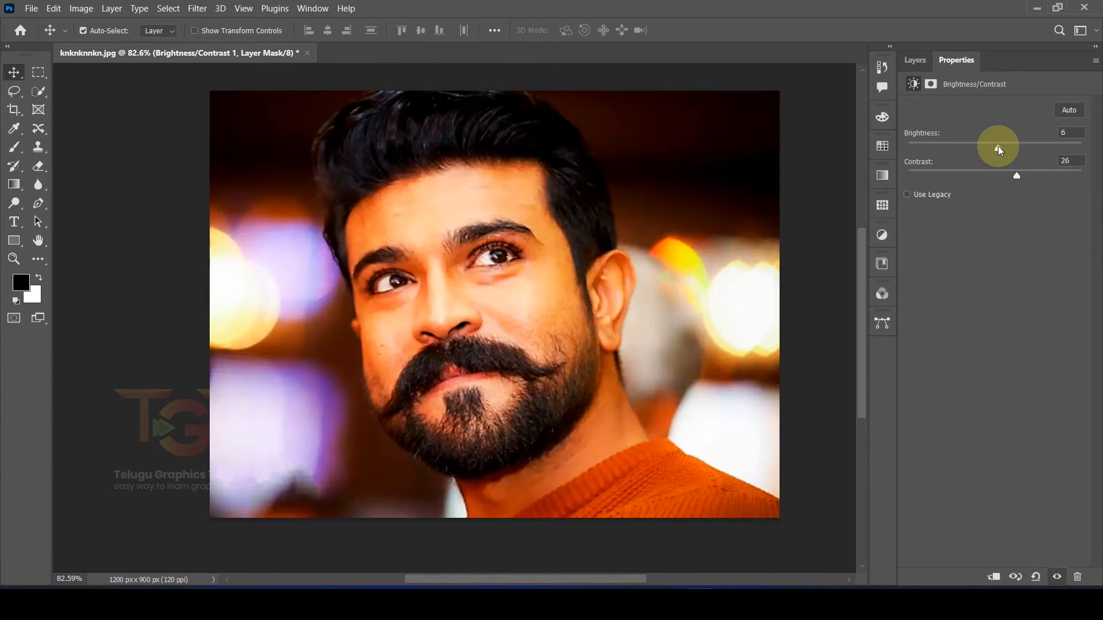
left_click(915, 60)
Select the Background layer and activate the Smudge Tool
scroll(452, 275, "up", 5)
scroll(452, 275, "down", 4)
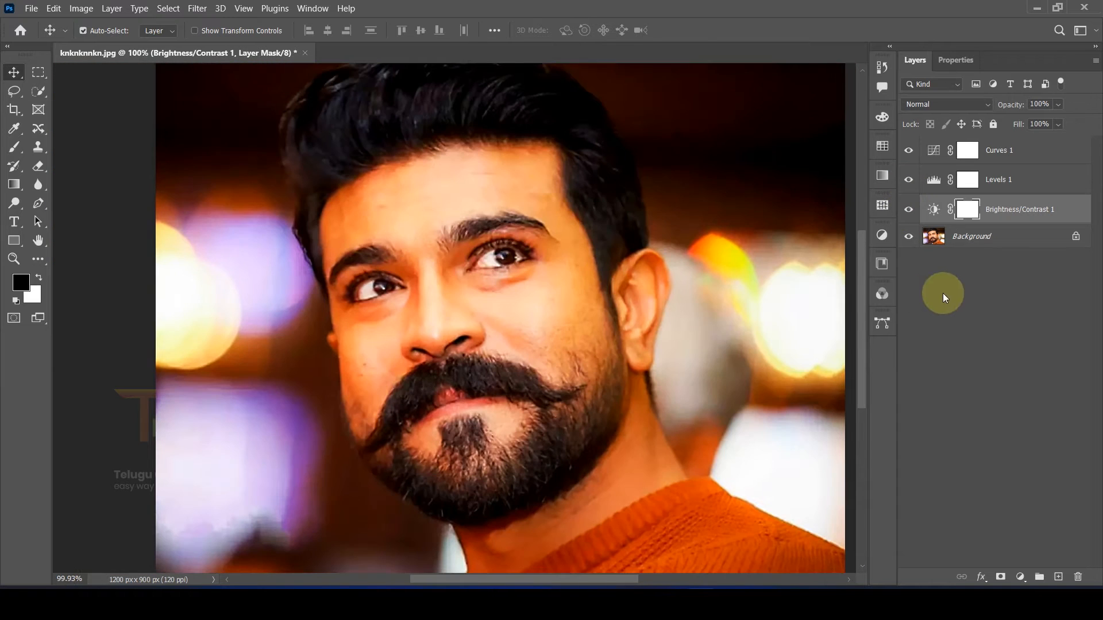
left_click(1009, 244)
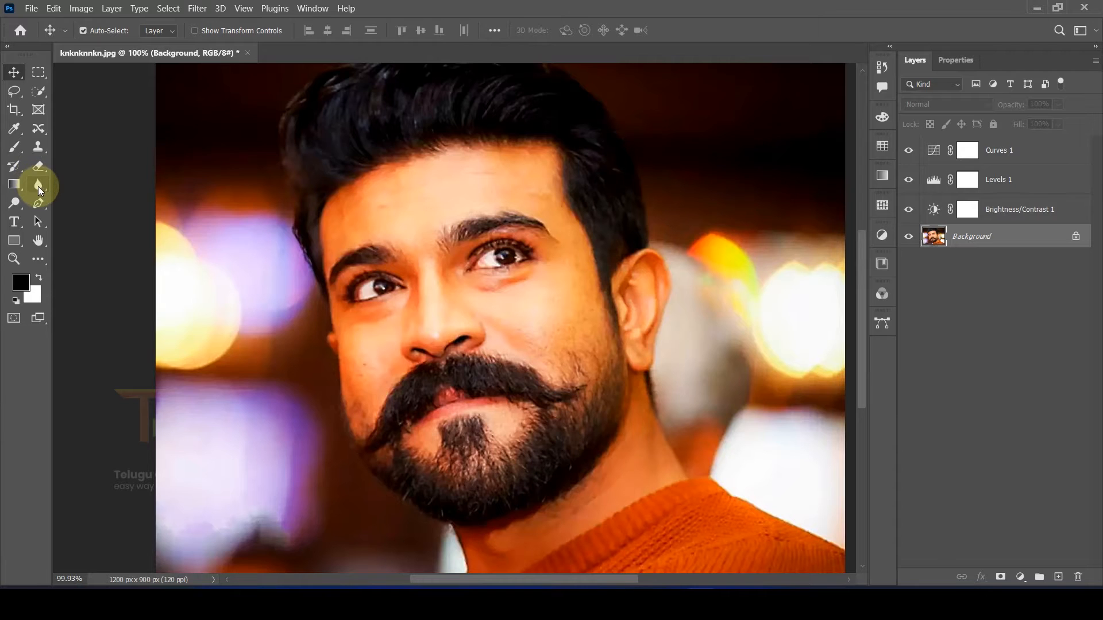
left_click(37, 186)
left_click_drag(36, 186, 82, 183)
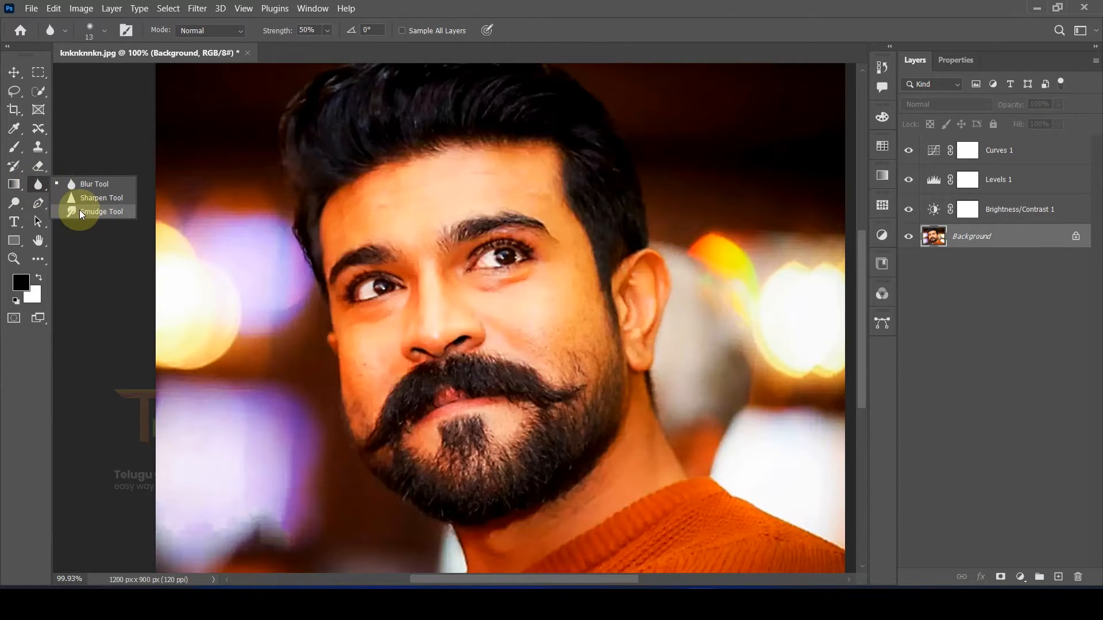
left_click(85, 212)
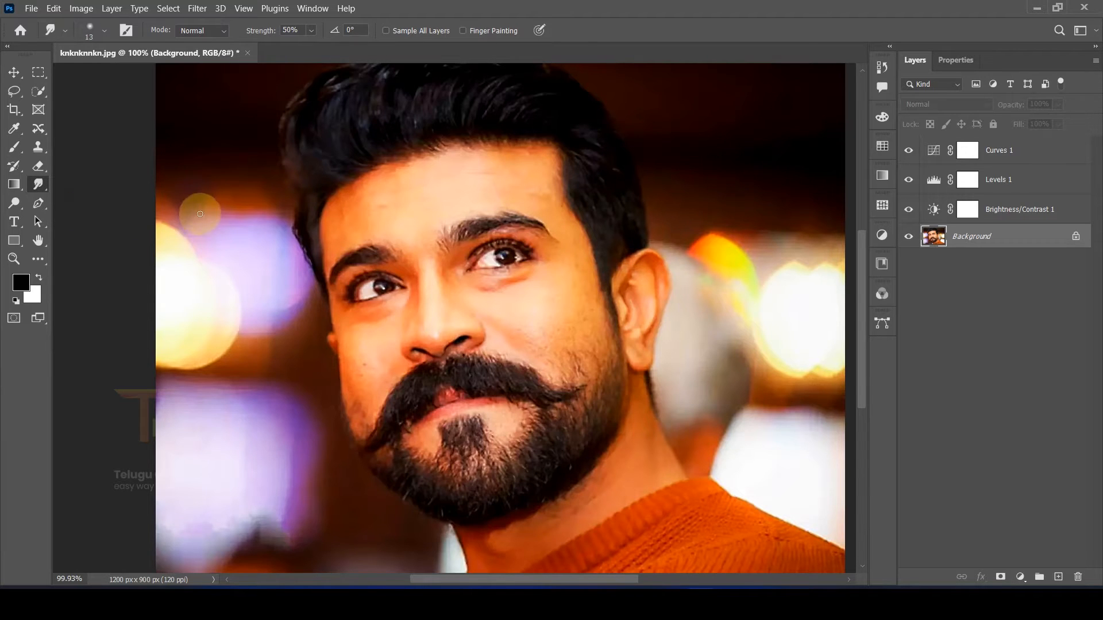
Import the Digital-Painting-All-Brush ABR file from the Downloads folder into the brush library
left_click(311, 10)
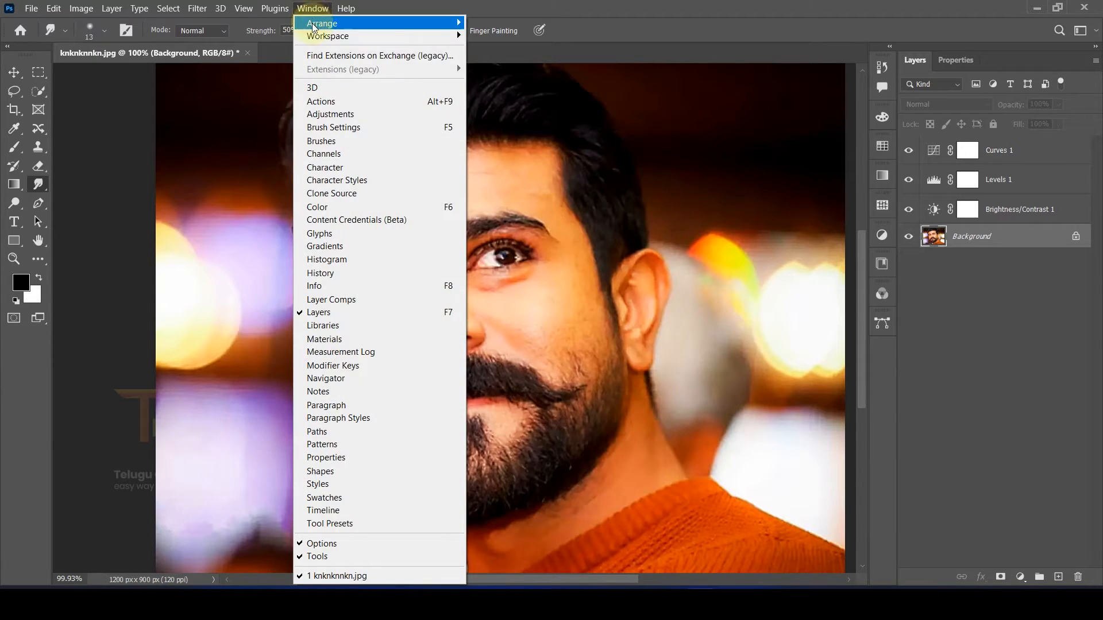
left_click(325, 141)
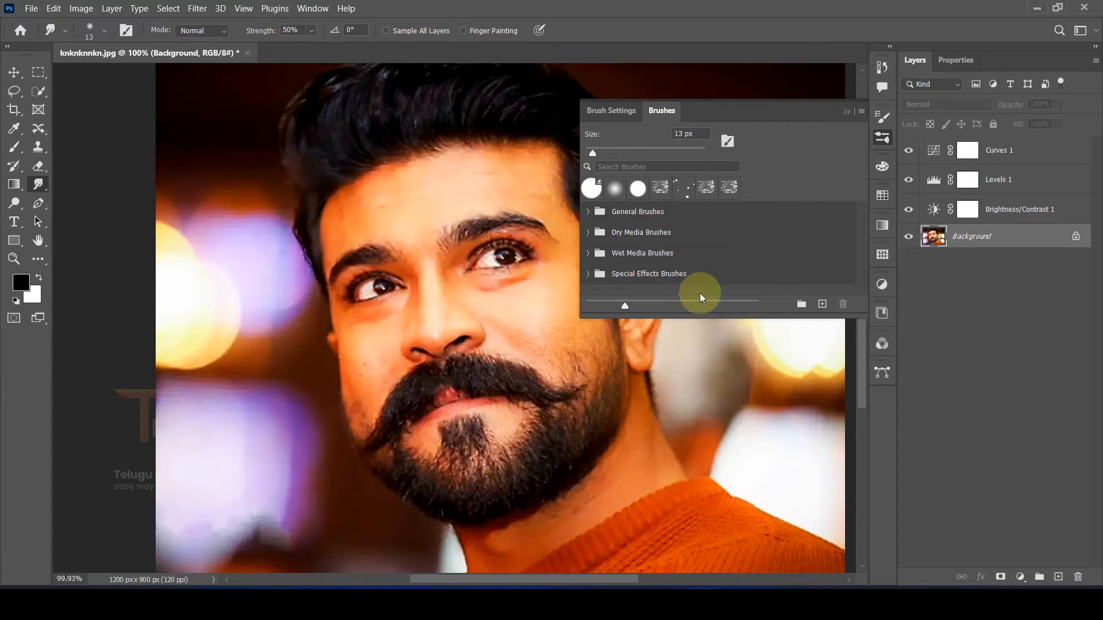
left_click_drag(711, 335, 712, 425)
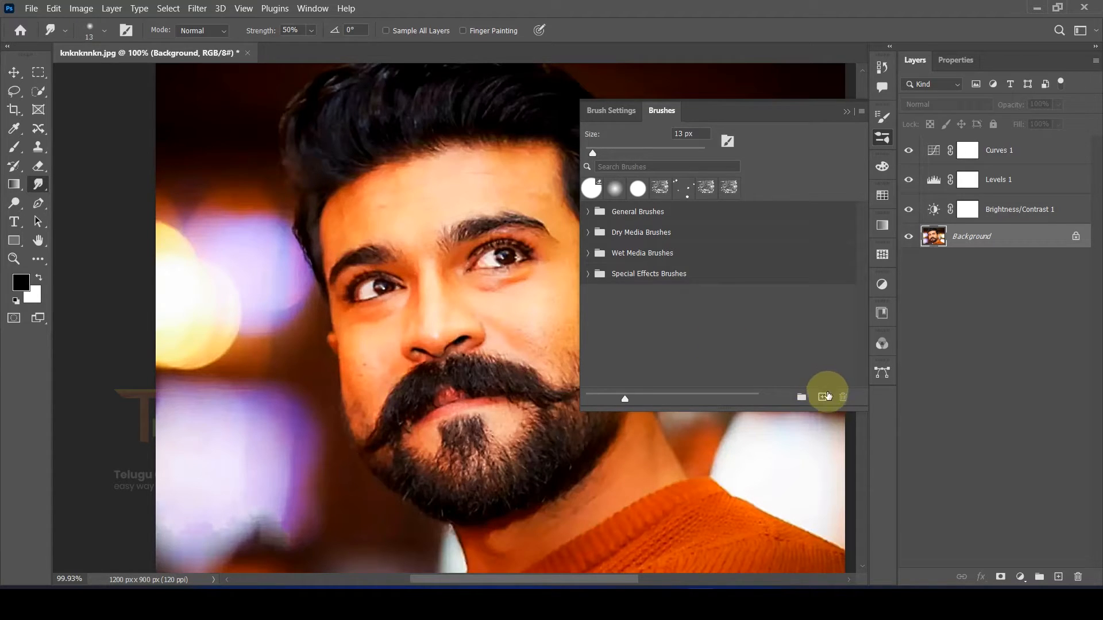
left_click(862, 112)
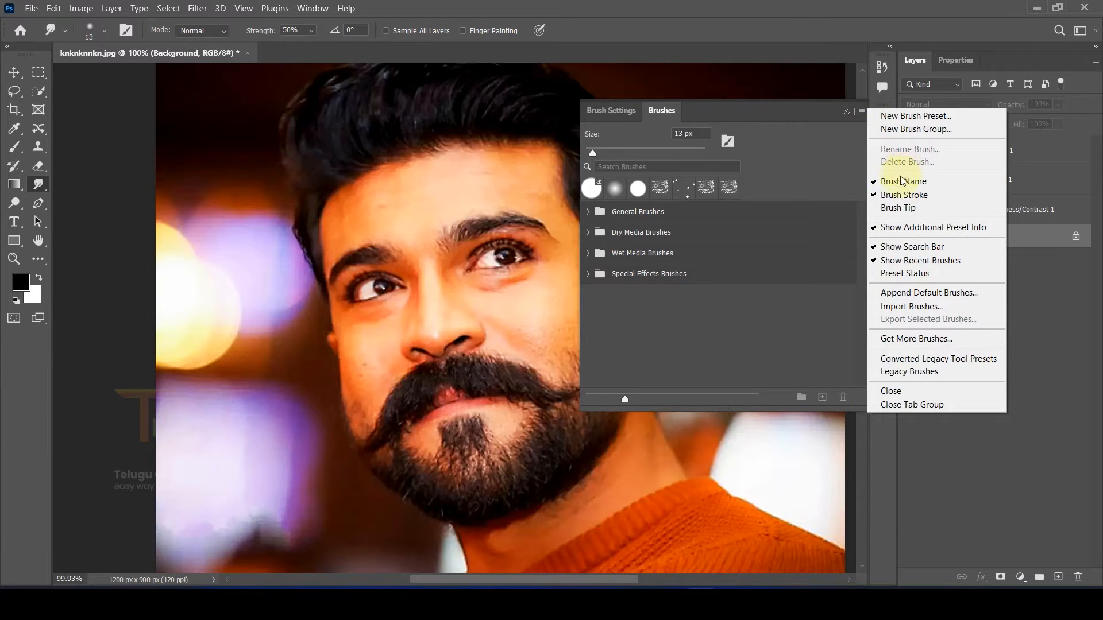
left_click(918, 309)
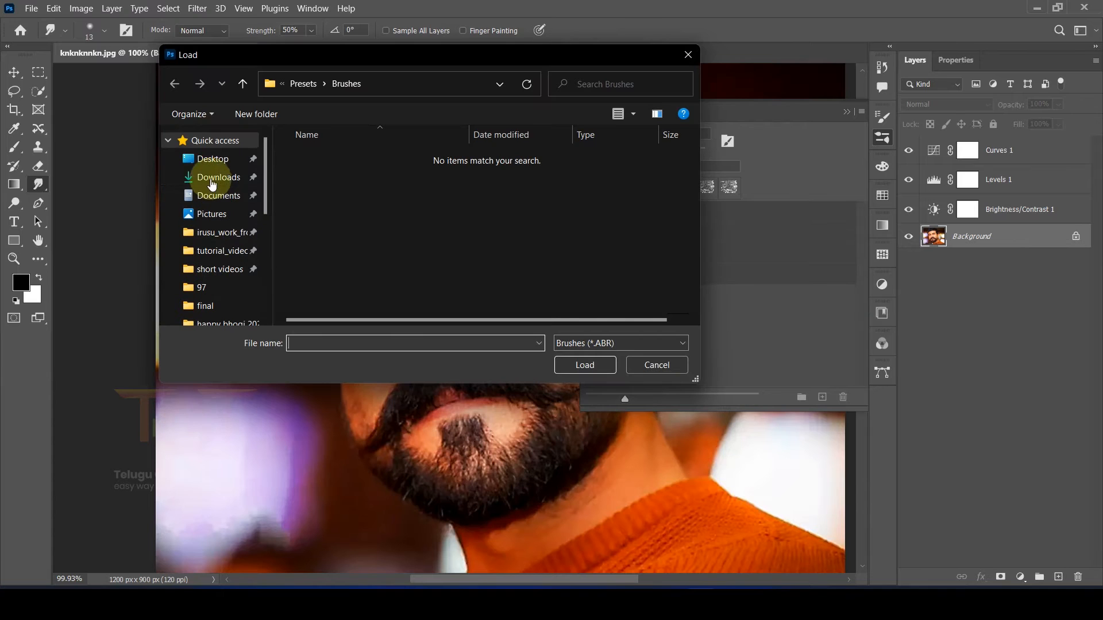
left_click(210, 183)
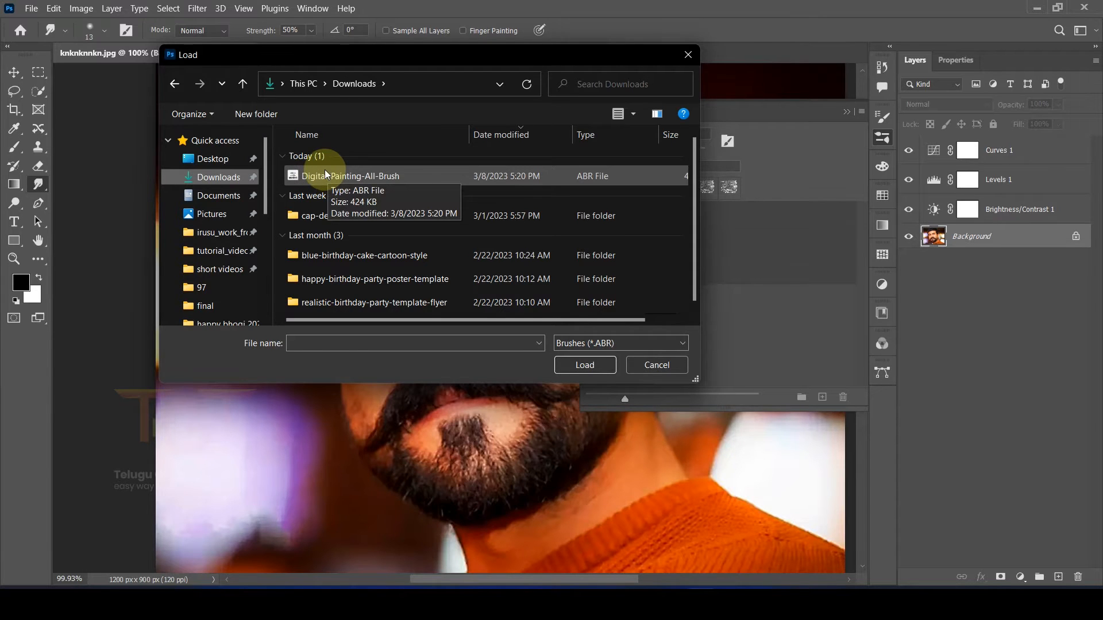
left_click(328, 175)
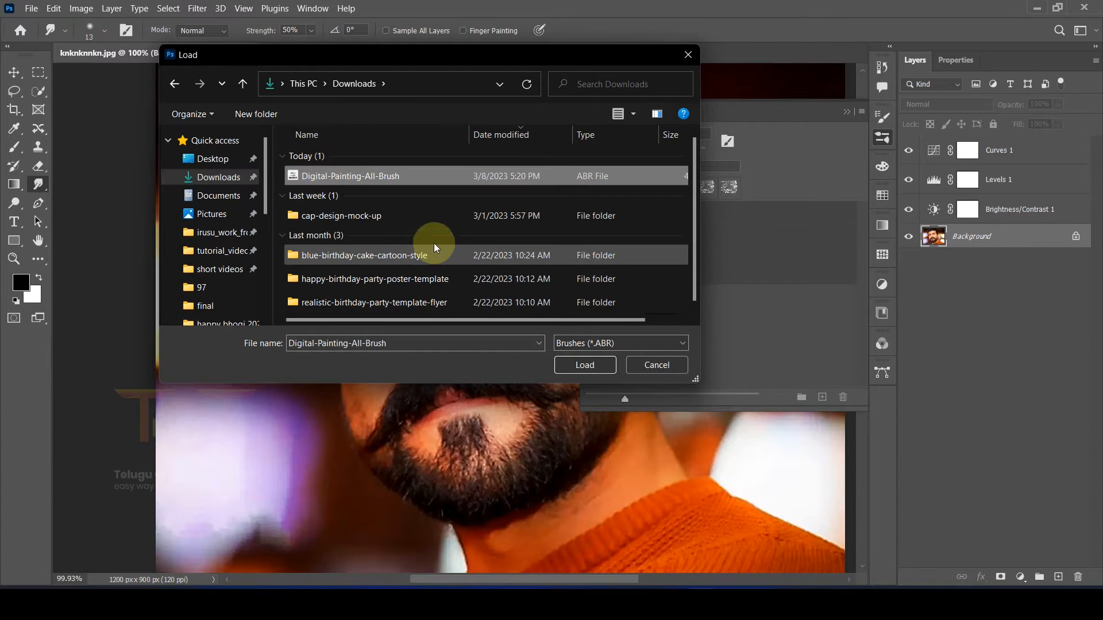
left_click(599, 365)
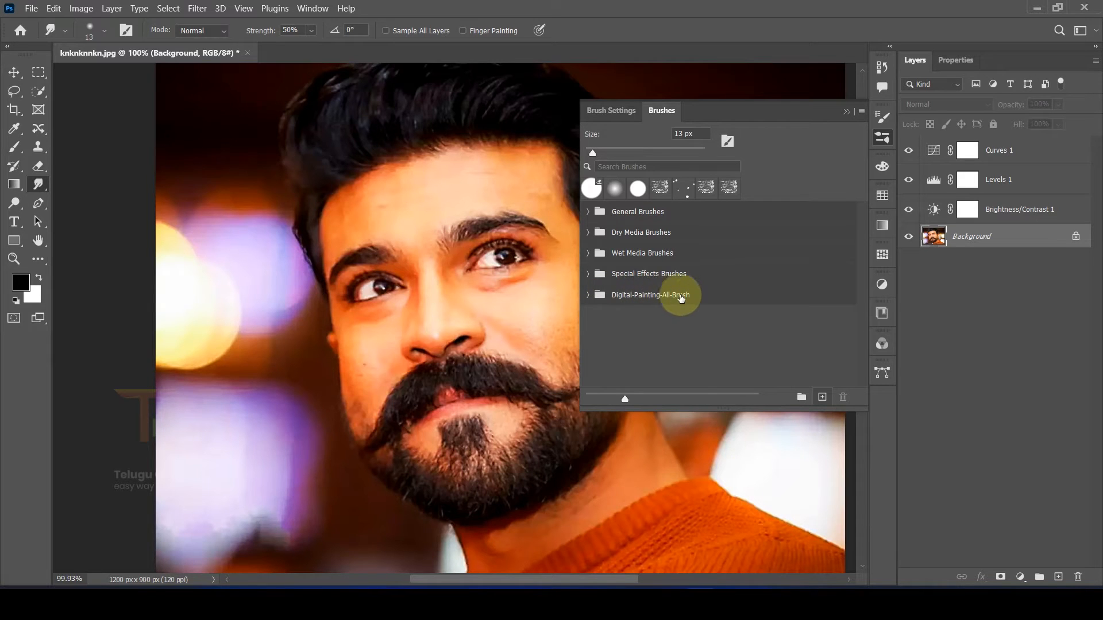
Choose the Smoothing Smudge Brush from the imported Digital-Painting-All-Brush group
left_click(583, 294)
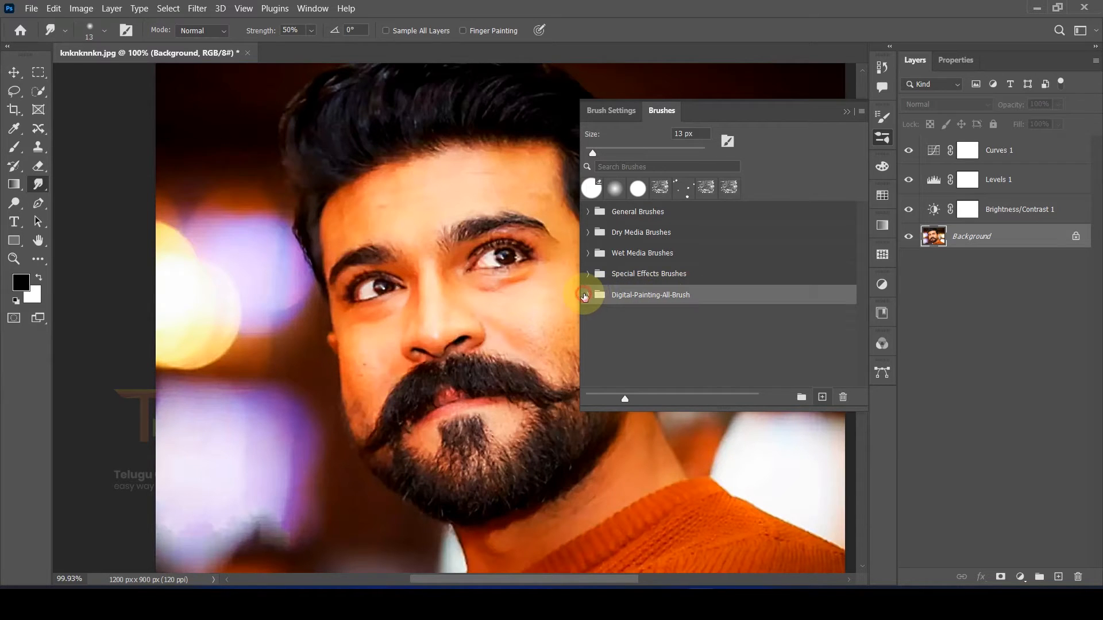
left_click(588, 294)
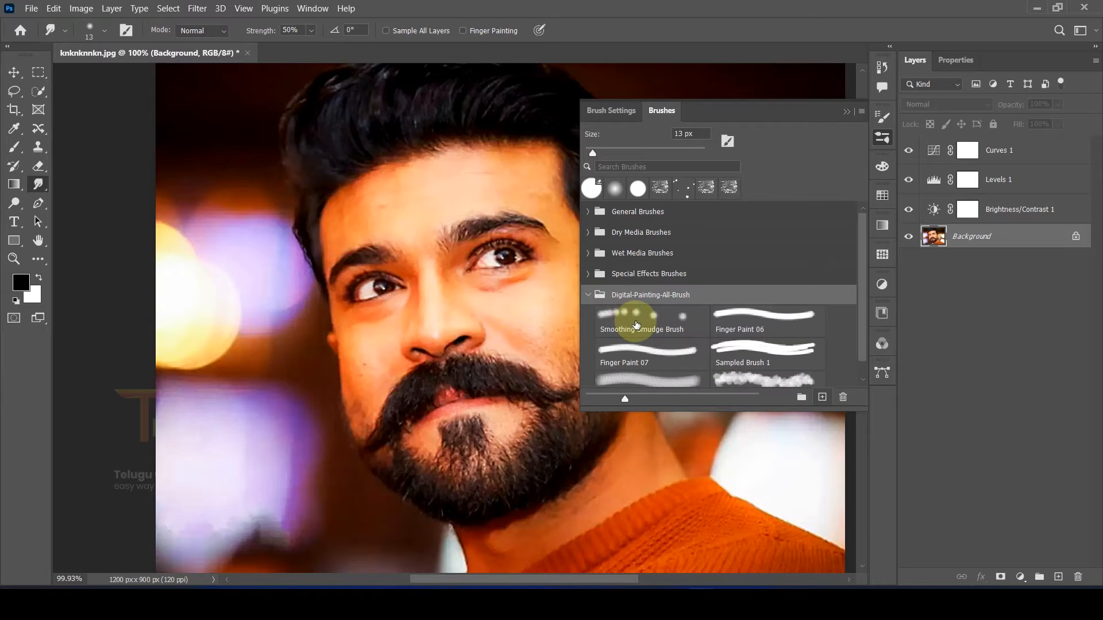
left_click(636, 325)
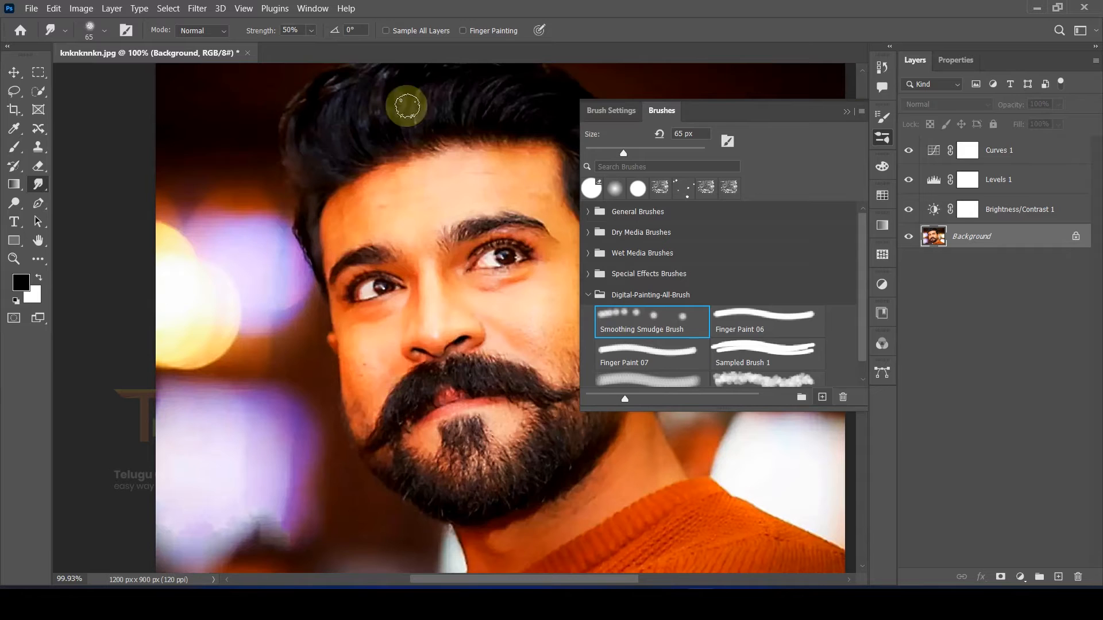
Collapse the brush library and set the Smudge Tool's strength to 40%
left_click(883, 138)
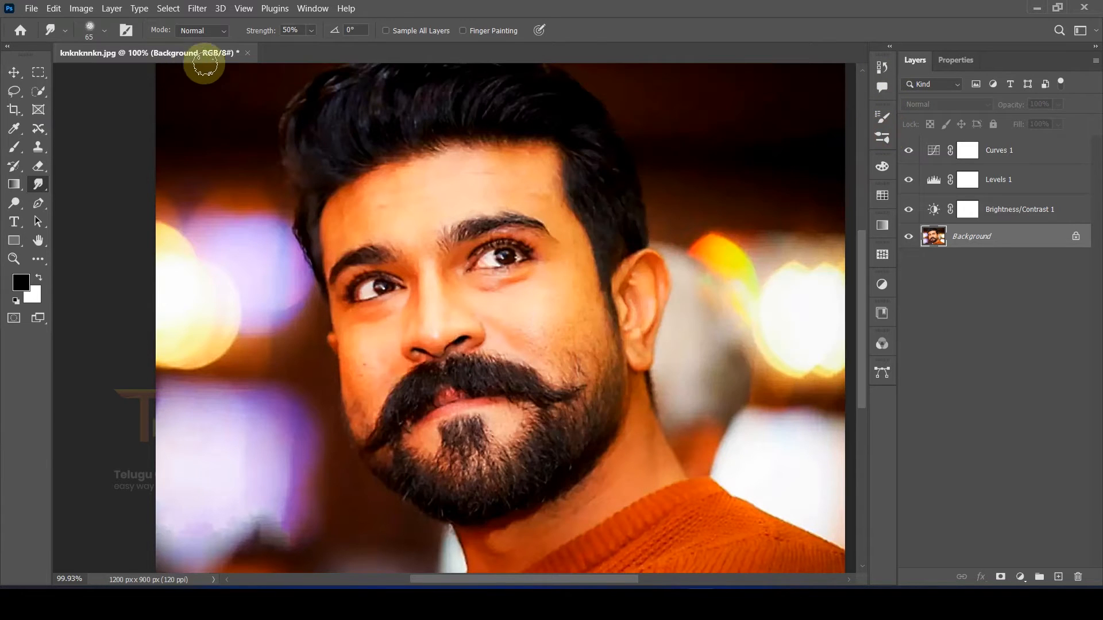
left_click(292, 30)
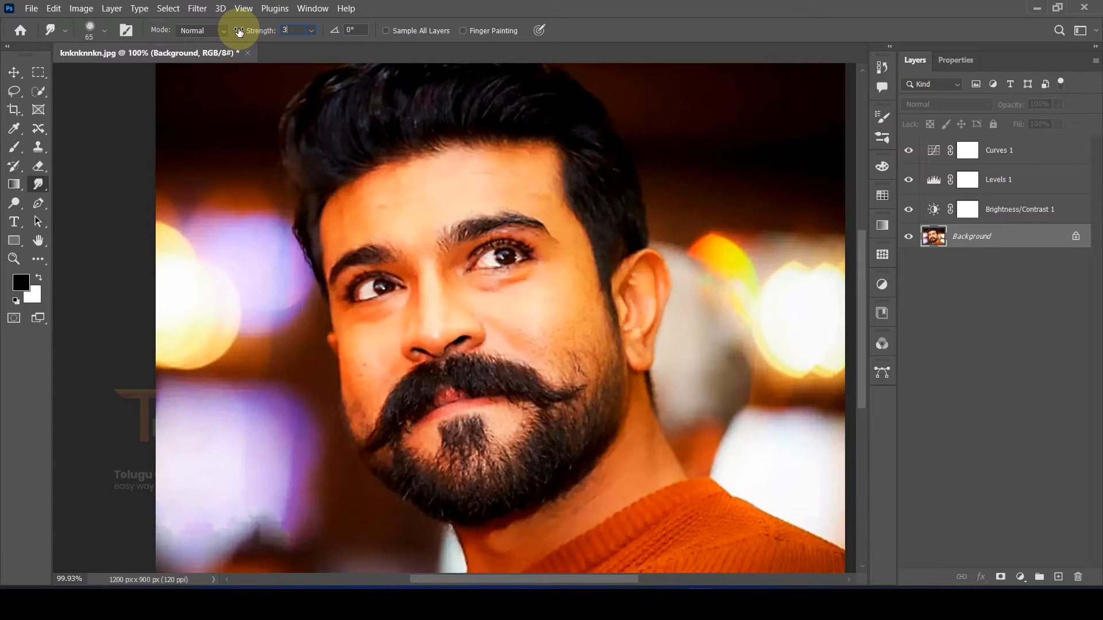
type("40")
Smudge the forehead skin smooth with the 65 px brush, working from the hairline to the temple on the portrait's right side
left_click_drag(481, 199, 497, 205)
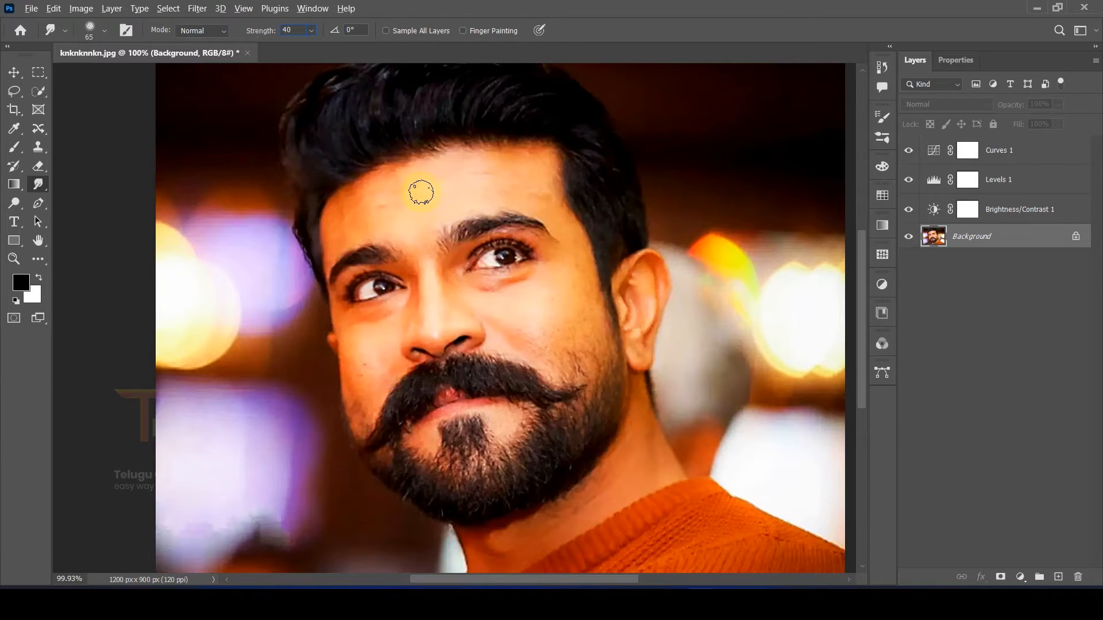
scroll(446, 195, "up", 5)
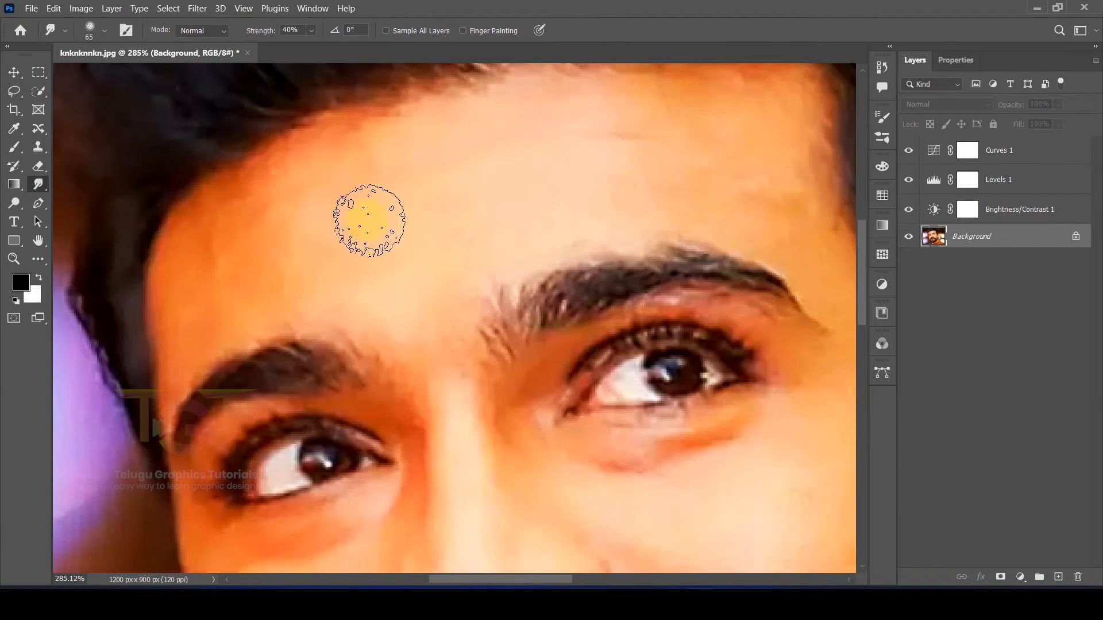
mouse_move(586, 175)
left_mouse_down()
mouse_move(492, 275)
mouse_move(577, 226)
mouse_move(642, 216)
mouse_move(654, 224)
mouse_move(665, 282)
mouse_move(698, 295)
mouse_move(703, 216)
mouse_move(677, 206)
mouse_move(626, 212)
mouse_move(606, 198)
mouse_move(576, 195)
left_mouse_up()
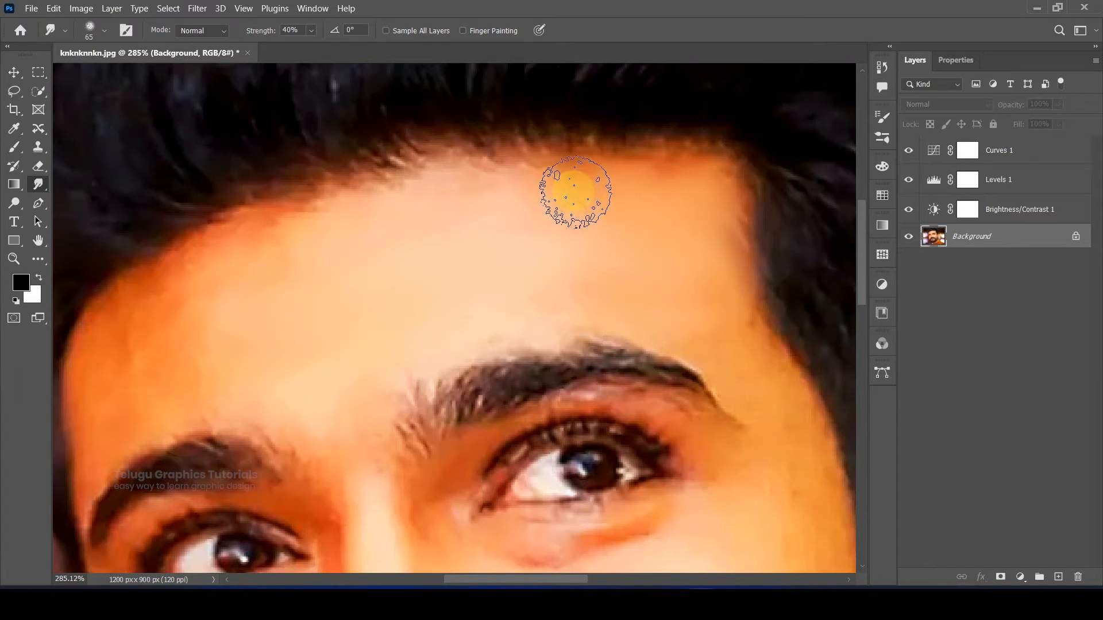
left_click_drag(662, 288, 538, 163)
left_click_drag(670, 352, 646, 265)
mouse_move(680, 308)
left_mouse_down()
mouse_move(697, 417)
mouse_move(668, 349)
mouse_move(681, 421)
mouse_move(683, 346)
left_mouse_up()
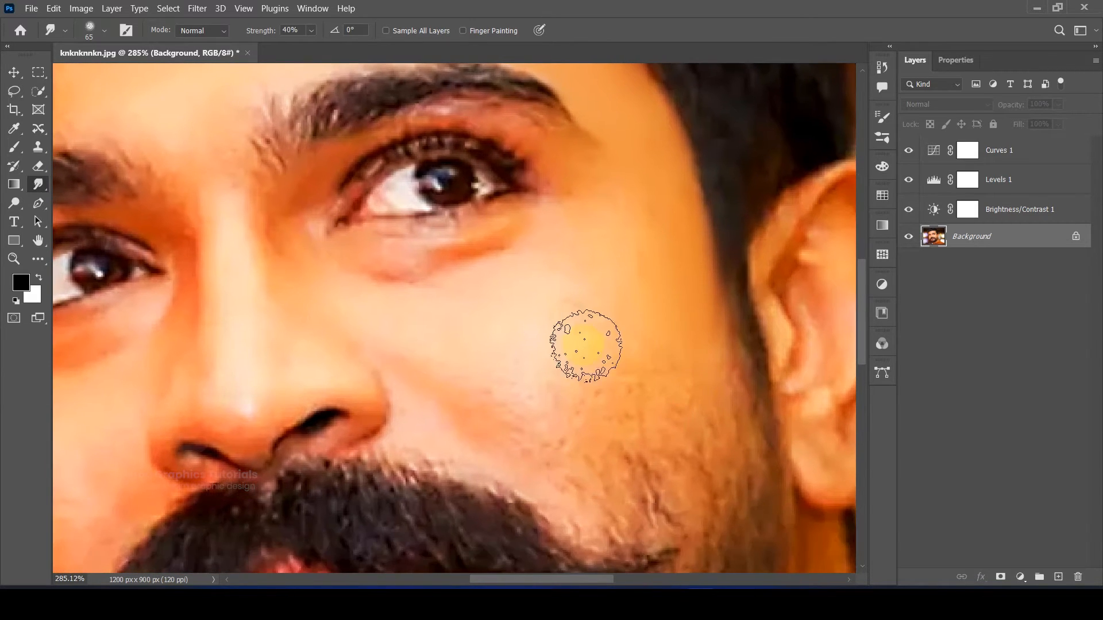
Smudge the cheek on the portrait's right side, blending the skin below the eye and toward the ear
mouse_move(394, 318)
left_mouse_down()
mouse_move(474, 324)
mouse_move(415, 322)
mouse_move(490, 315)
mouse_move(481, 308)
mouse_move(562, 269)
mouse_move(566, 246)
mouse_move(413, 324)
mouse_move(462, 339)
mouse_move(592, 332)
mouse_move(633, 241)
left_mouse_up()
left_click_drag(649, 329, 677, 148)
mouse_move(697, 239)
left_mouse_down()
mouse_move(594, 267)
mouse_move(779, 317)
left_mouse_up()
Smooth the skin between the nose and the portrait's left eye with a 45 px brush, and the under-eye area with smaller sizes
left_click_drag(299, 138, 649, 270)
scroll(620, 219, "up", 2)
key("bracketleft")
key("bracketleft")
key("bracketleft")
key("bracketleft")
key("bracketleft")
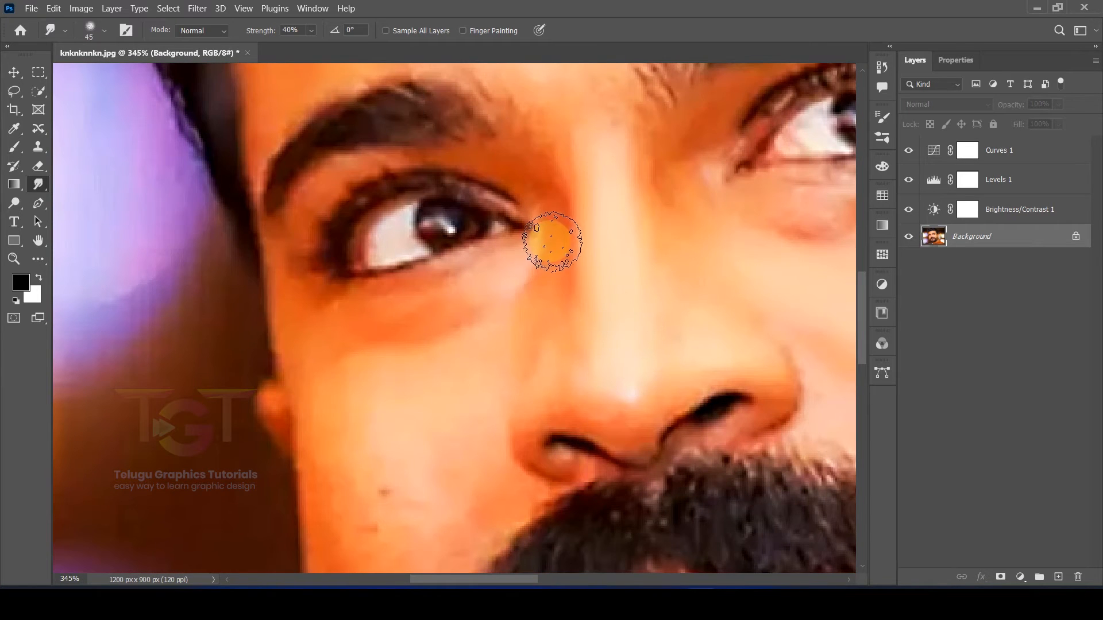
mouse_move(548, 213)
left_mouse_down()
mouse_move(534, 320)
mouse_move(539, 308)
left_mouse_up()
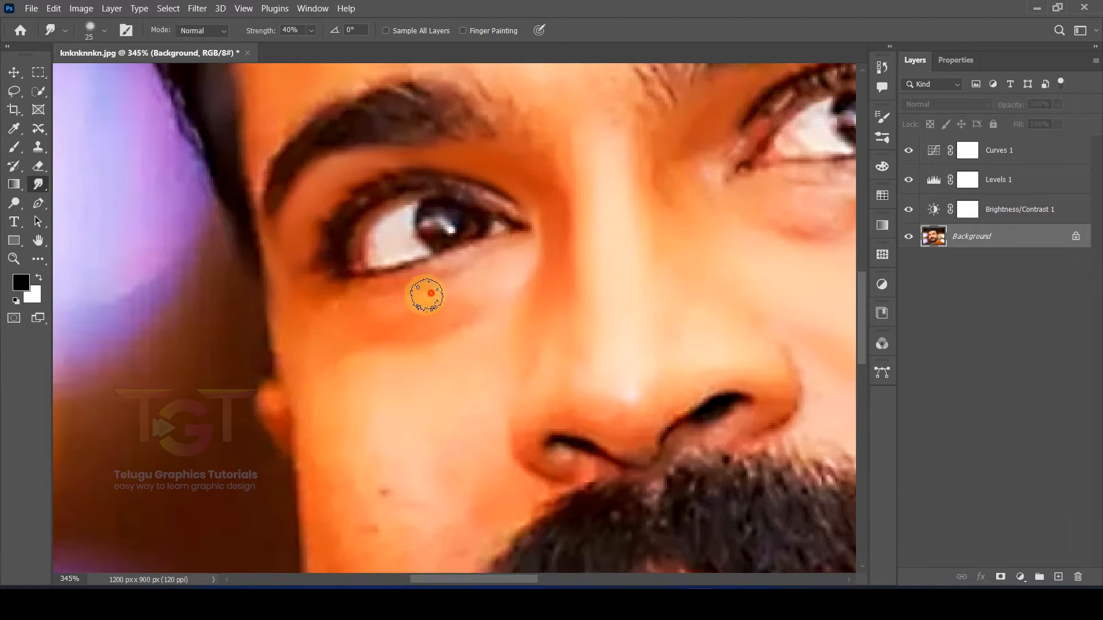
key("bracketleft")
key("bracketright")
key("bracketright")
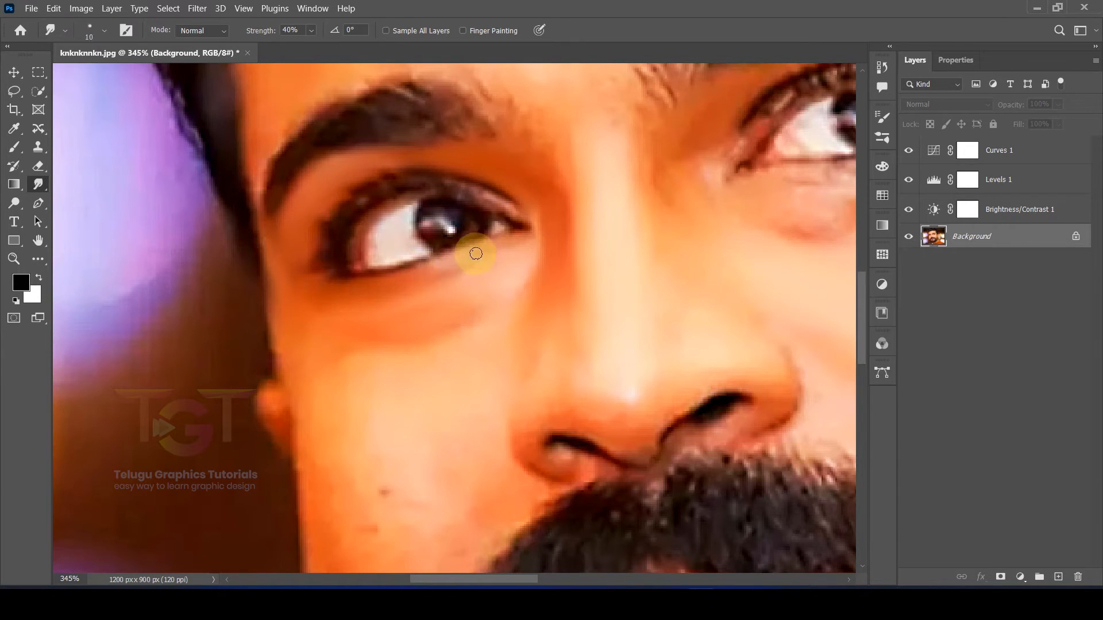
Enlarge the brush to 45 px and smudge the forehead skin between the left eyebrow and the hairline
scroll(546, 197, "up", 3)
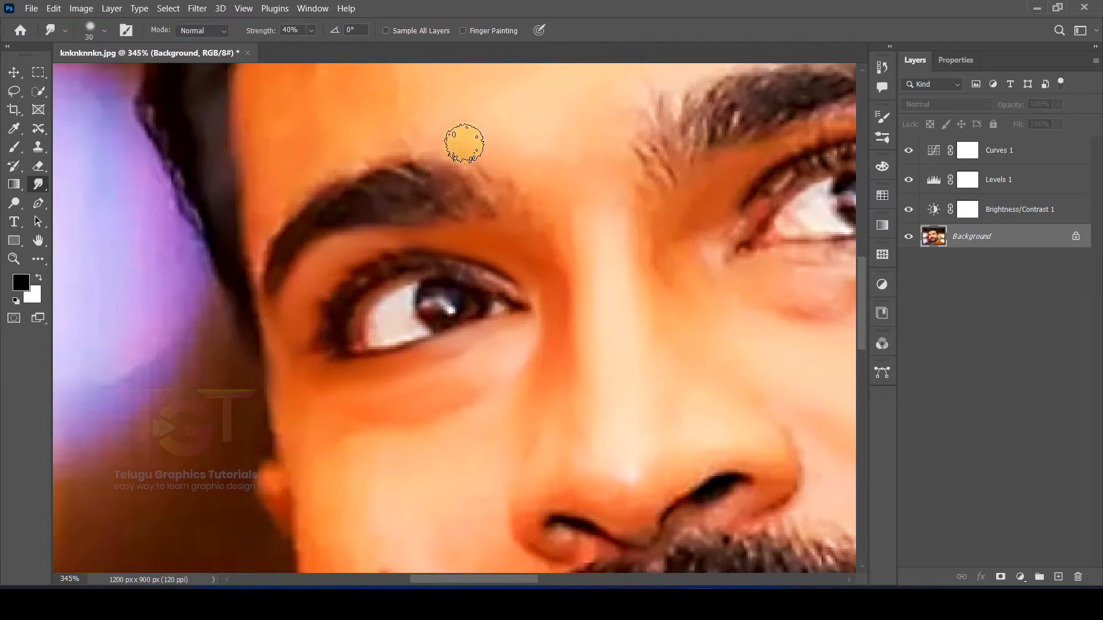
scroll(454, 161, "up", 2)
scroll(419, 218, "up", 5)
scroll(454, 229, "up", 2)
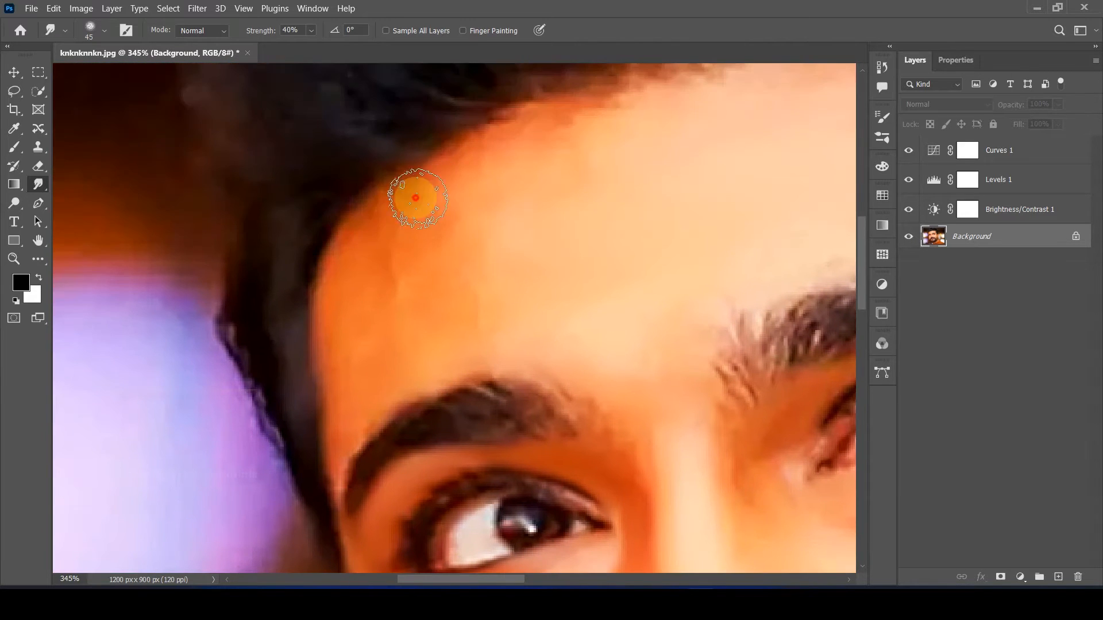
key("bracketright")
key("bracketright")
key("bracketright")
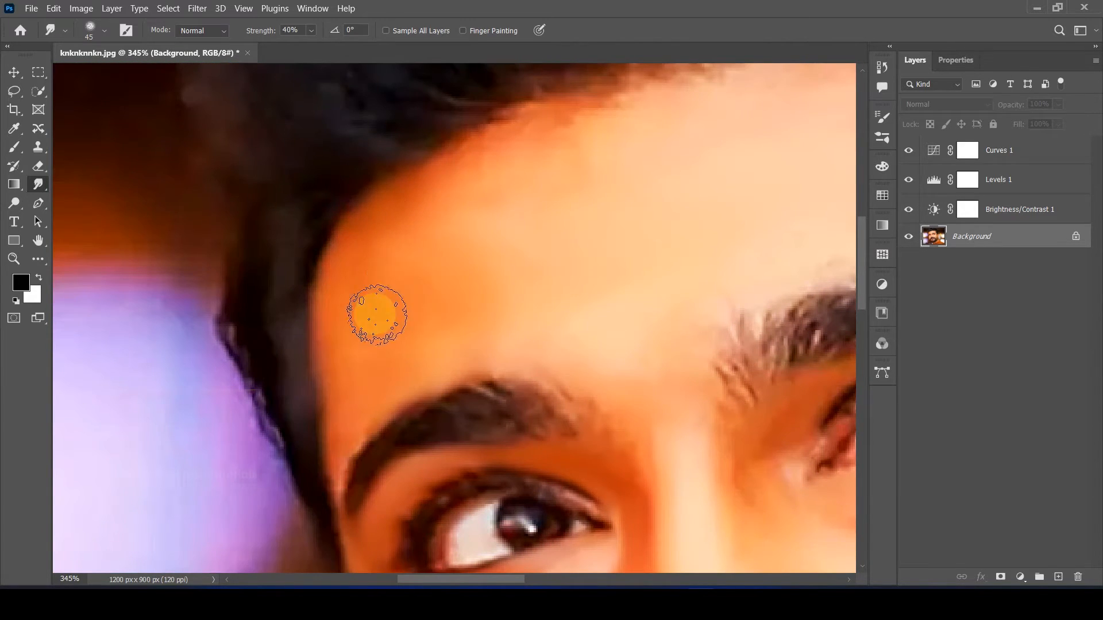
Reduce the brush to 30 px and smudge the nose bridge and the skin beneath the portrait's right eye
scroll(505, 227, "up", 4)
scroll(566, 201, "down", 8)
scroll(631, 259, "up", 9)
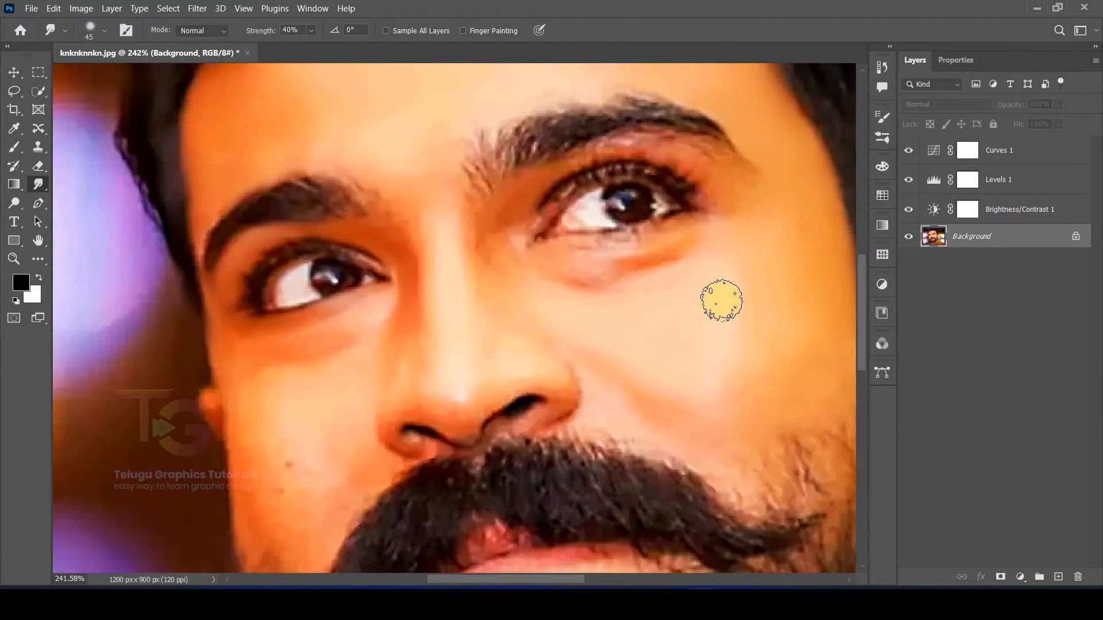
key("bracketleft")
key("bracketleft")
key("bracketleft")
key("bracketleft")
key("bracketleft")
left_click_drag(529, 308, 645, 288)
mouse_move(525, 239)
left_mouse_down()
mouse_move(640, 224)
mouse_move(690, 242)
left_mouse_up()
scroll(374, 281, "down", 2)
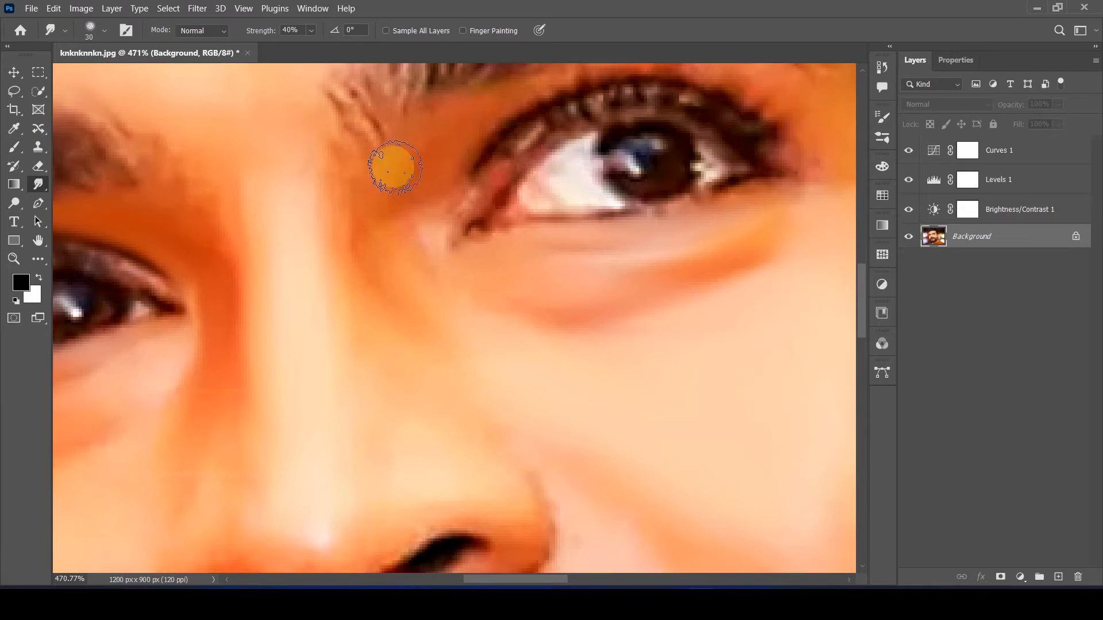
Reduce the brush to 20 px and smudge the skin beneath the right eyebrow and around that eye's corners
key("bracketleft")
key("bracketleft")
scroll(424, 238, "up", 3)
scroll(651, 175, "up", 1)
scroll(561, 203, "right", 2)
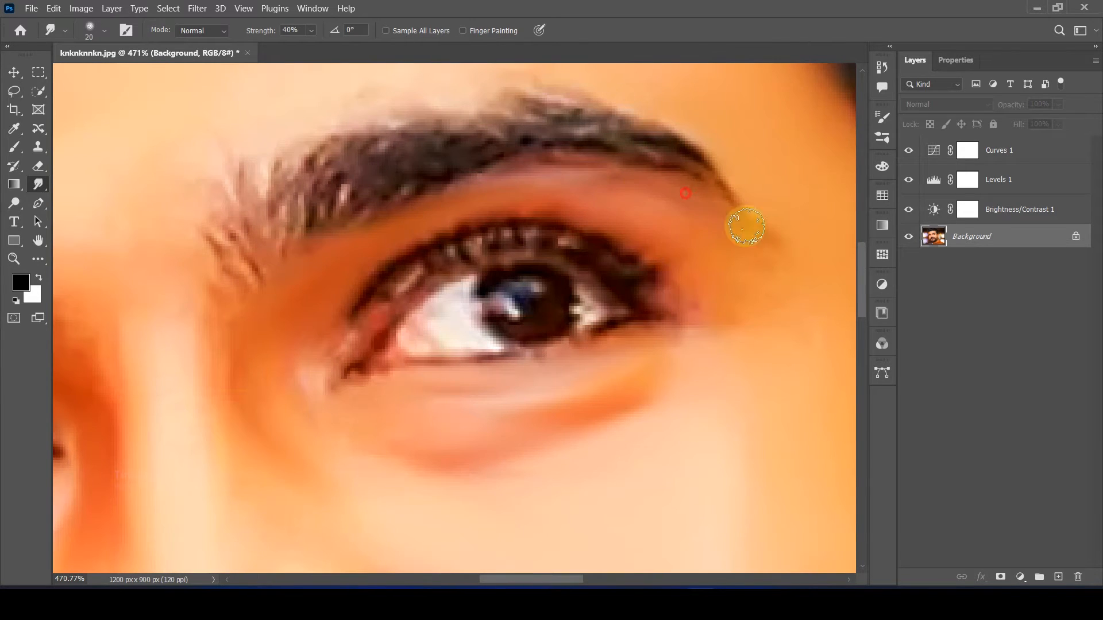
scroll(691, 243, "down", 1)
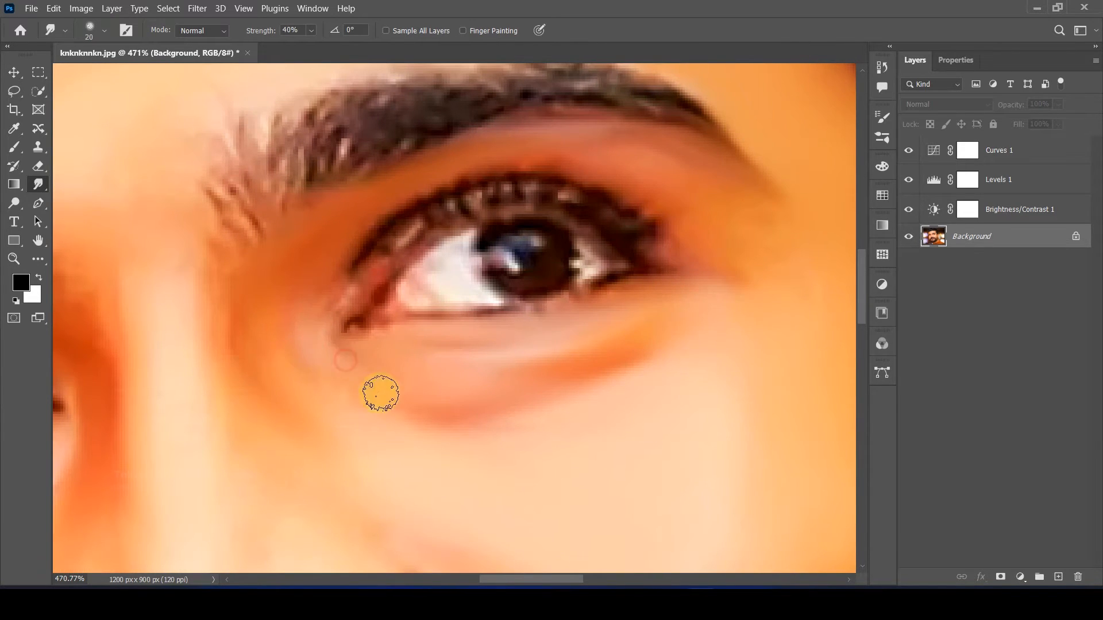
scroll(376, 356, "down", 3)
scroll(367, 287, "left", 2)
scroll(411, 451, "down", 4)
scroll(411, 450, "up", 6)
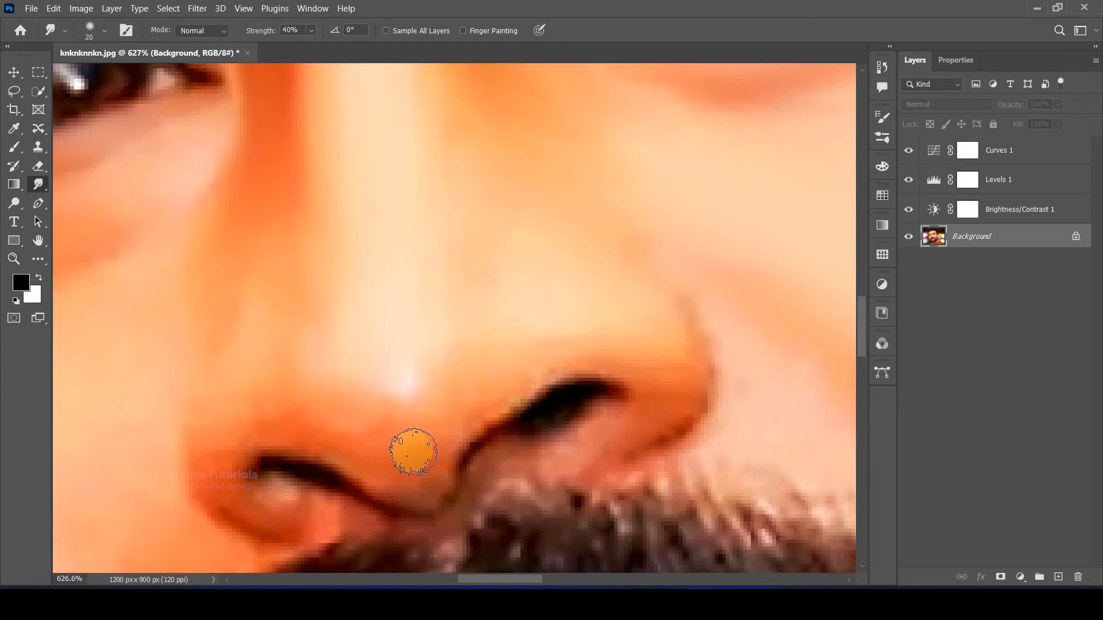
scroll(449, 351, "up", 1)
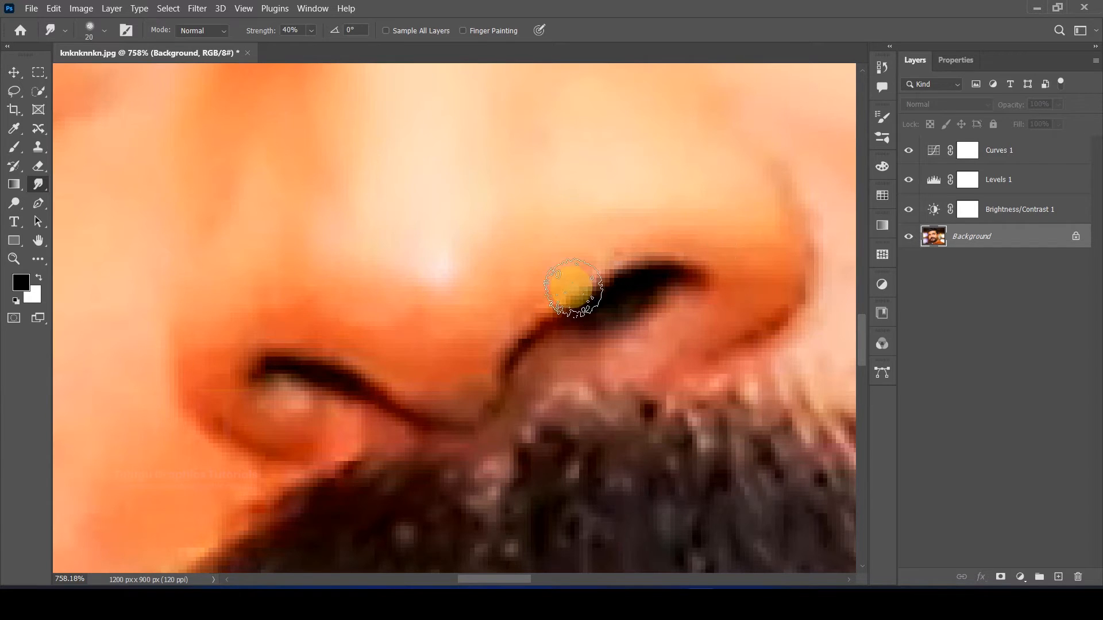
key("bracketright")
key("bracketright")
key("bracketright")
mouse_move(606, 289)
left_mouse_down()
mouse_move(668, 337)
mouse_move(584, 307)
mouse_move(561, 295)
left_mouse_up()
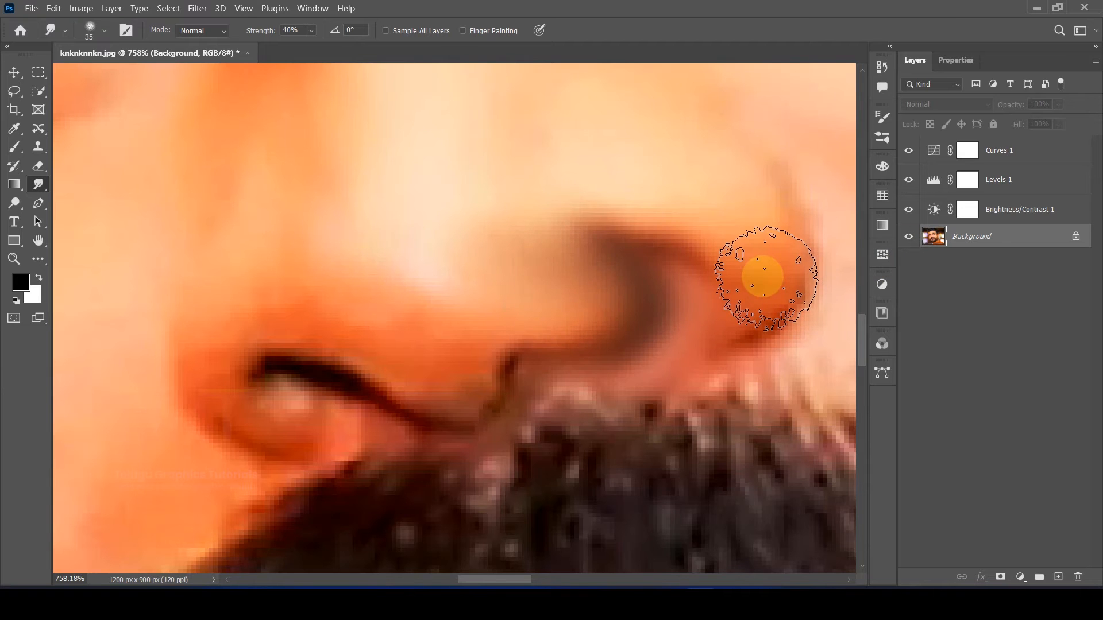
key("ctrl+z")
key("ctrl+z")
Reduce the brush to 10 px and smudge along the right nostril's edge, the nose wing and the base of the nose
key("bracketleft")
key("bracketleft")
key("bracketleft")
key("bracketleft")
key("bracketleft")
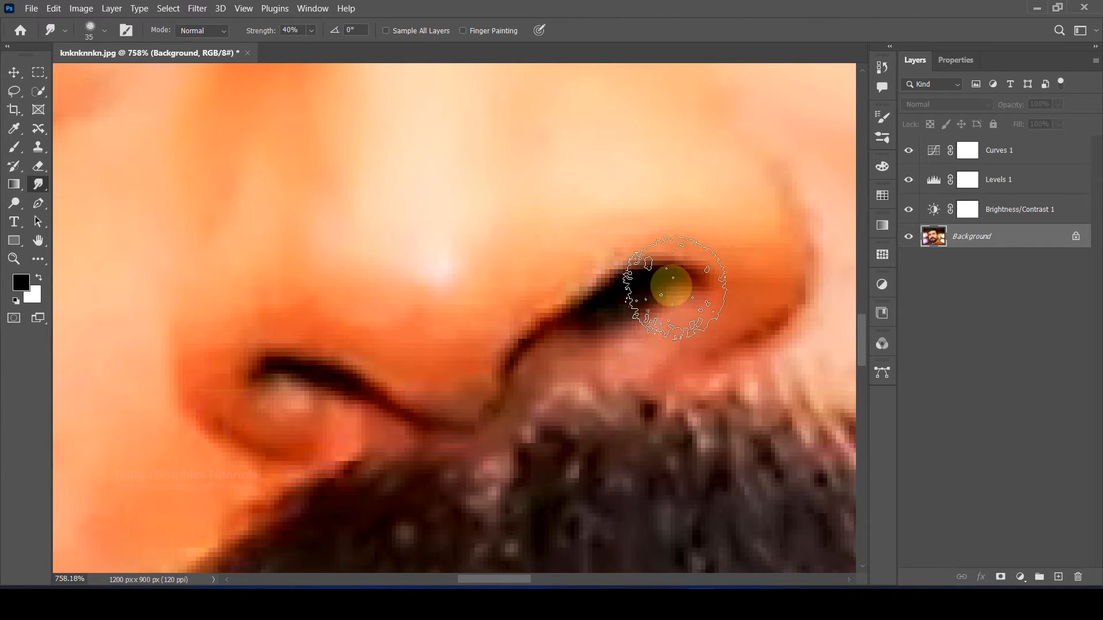
left_click_drag(474, 379, 506, 325)
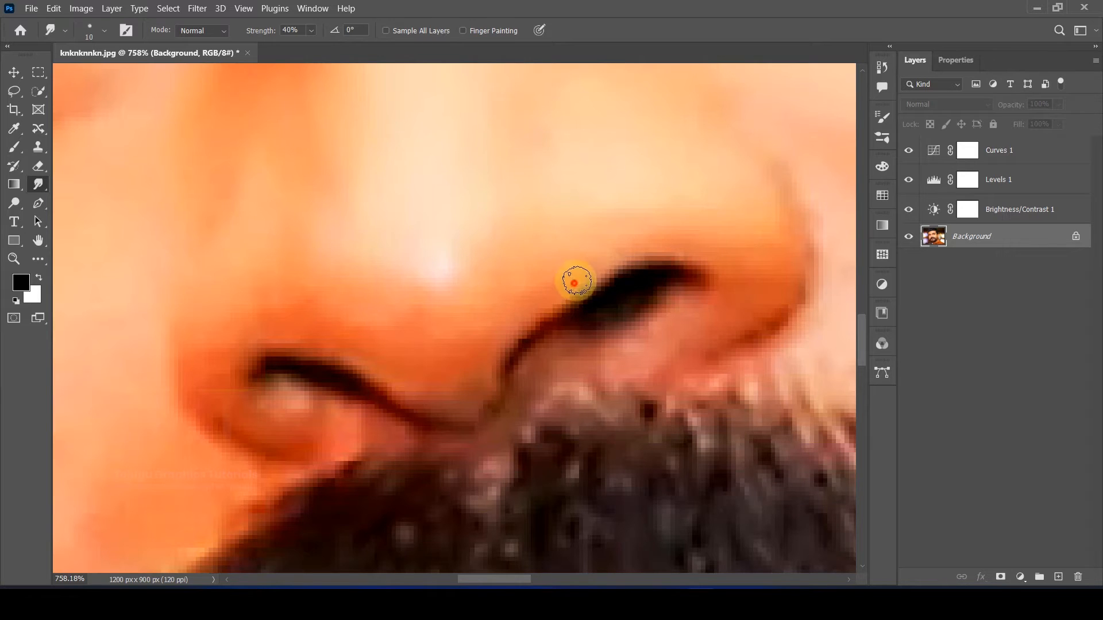
left_click_drag(640, 257, 719, 263)
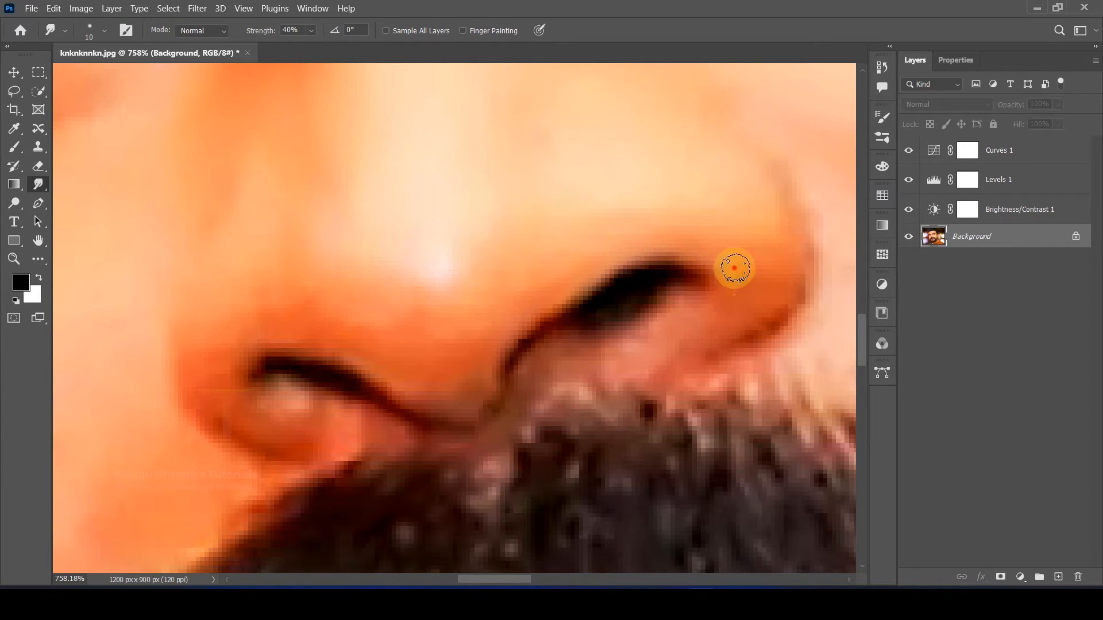
left_click_drag(755, 294, 725, 322)
left_click_drag(475, 390, 503, 342)
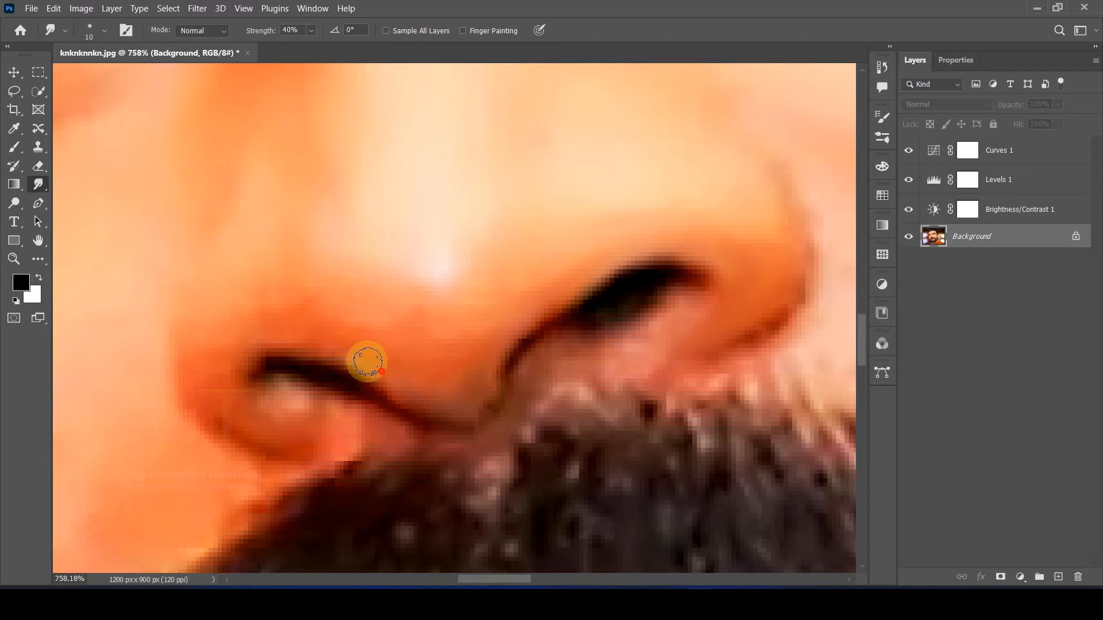
Smudge the left nostril, its nose wing and the skin between it and the moustache with the 10 px brush
scroll(411, 348, "down", 1)
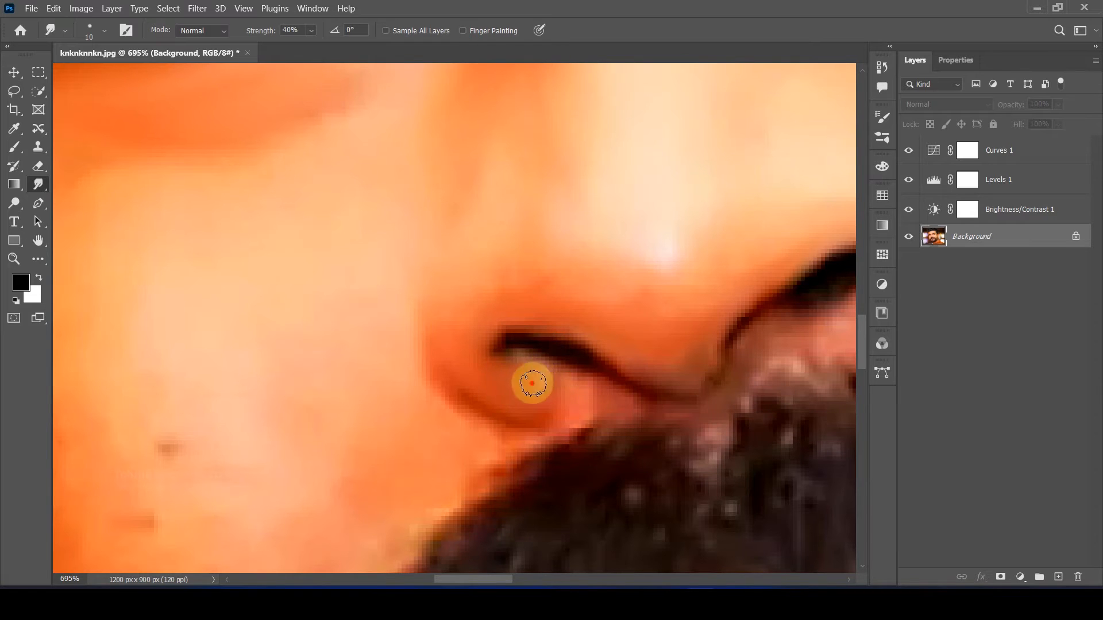
mouse_move(584, 357)
left_mouse_down()
mouse_move(502, 337)
mouse_move(598, 360)
left_mouse_up()
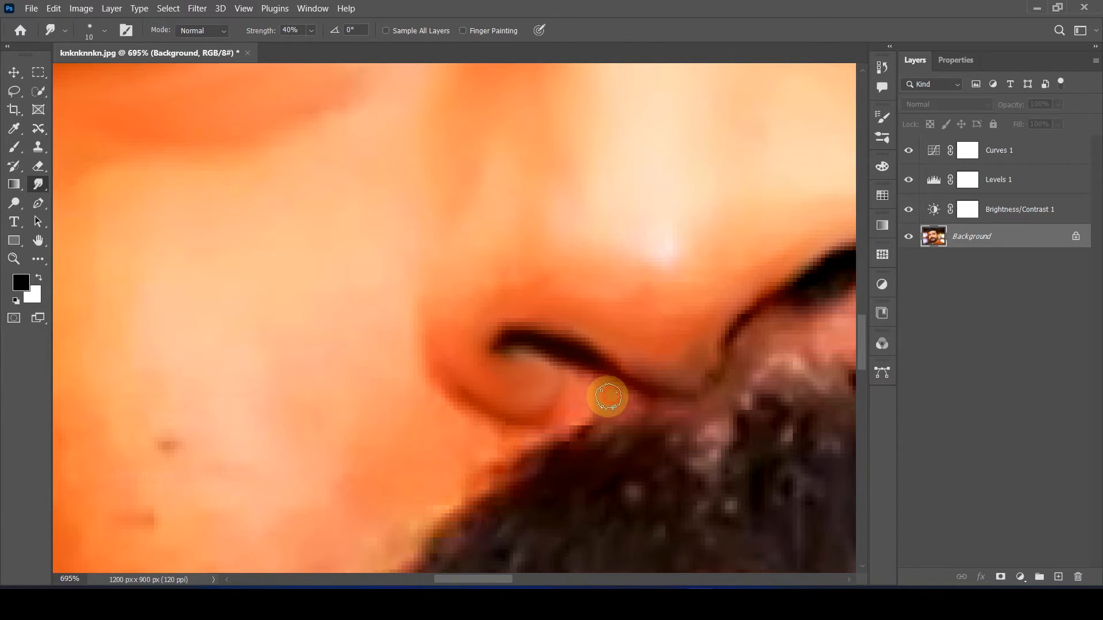
mouse_move(590, 399)
left_mouse_down()
mouse_move(550, 418)
mouse_move(575, 414)
mouse_move(491, 434)
left_mouse_up()
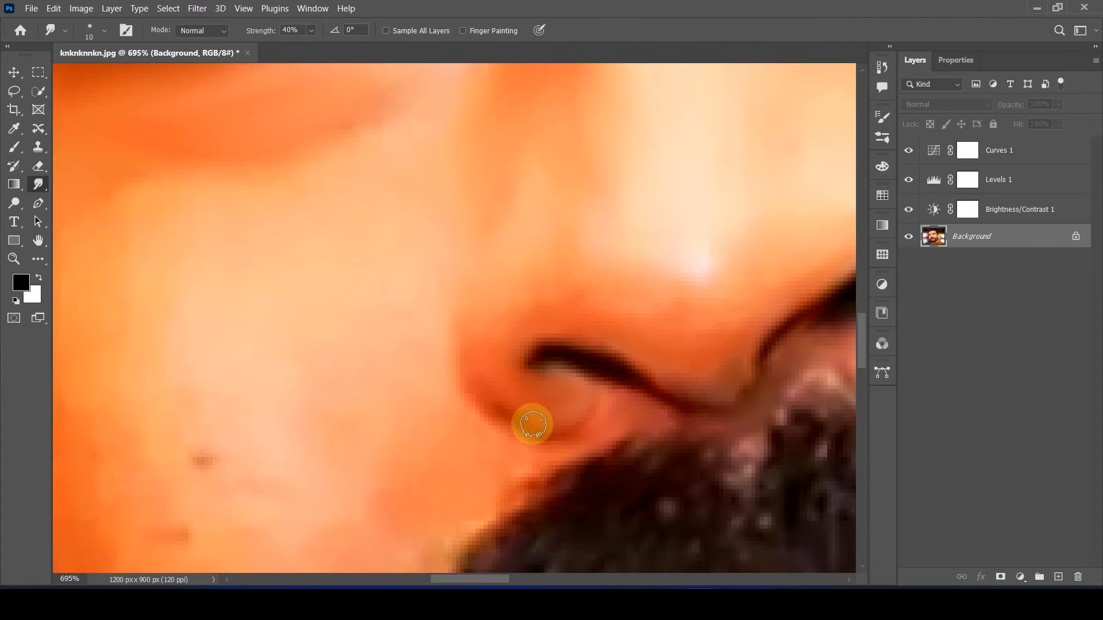
left_click_drag(529, 424, 514, 425)
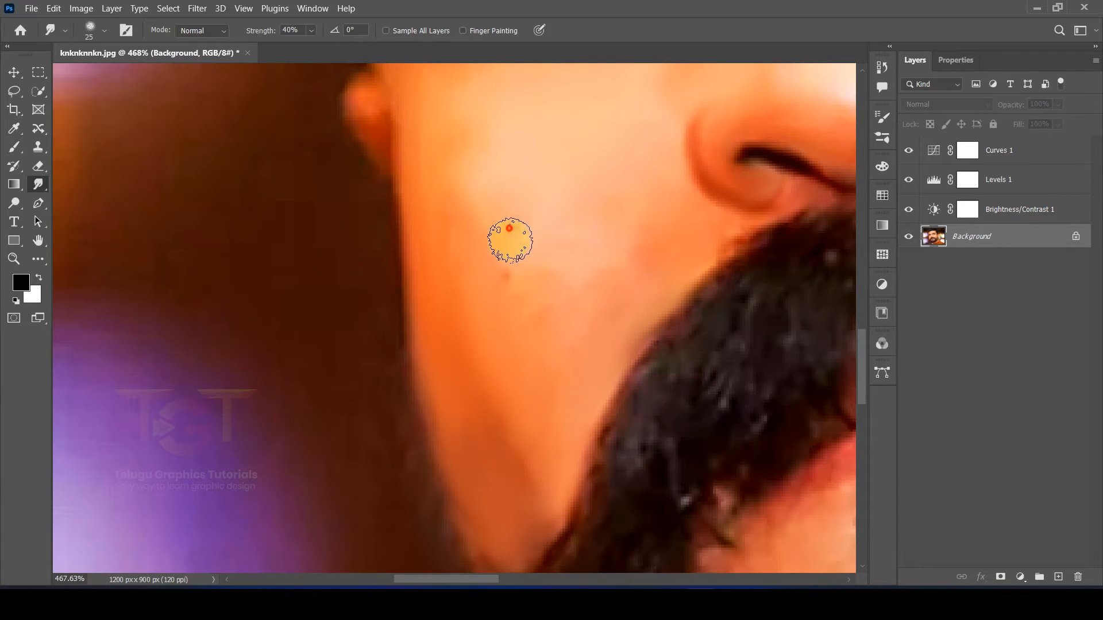
Smudge the portrait's left cheek with a 25 px brush, blending out the blemishes and the skin along the moustache
left_click_drag(510, 240, 529, 350)
left_click_drag(565, 297, 589, 413)
left_click_drag(463, 306, 509, 390)
mouse_move(479, 223)
left_mouse_down()
mouse_move(480, 297)
mouse_move(523, 446)
left_mouse_up()
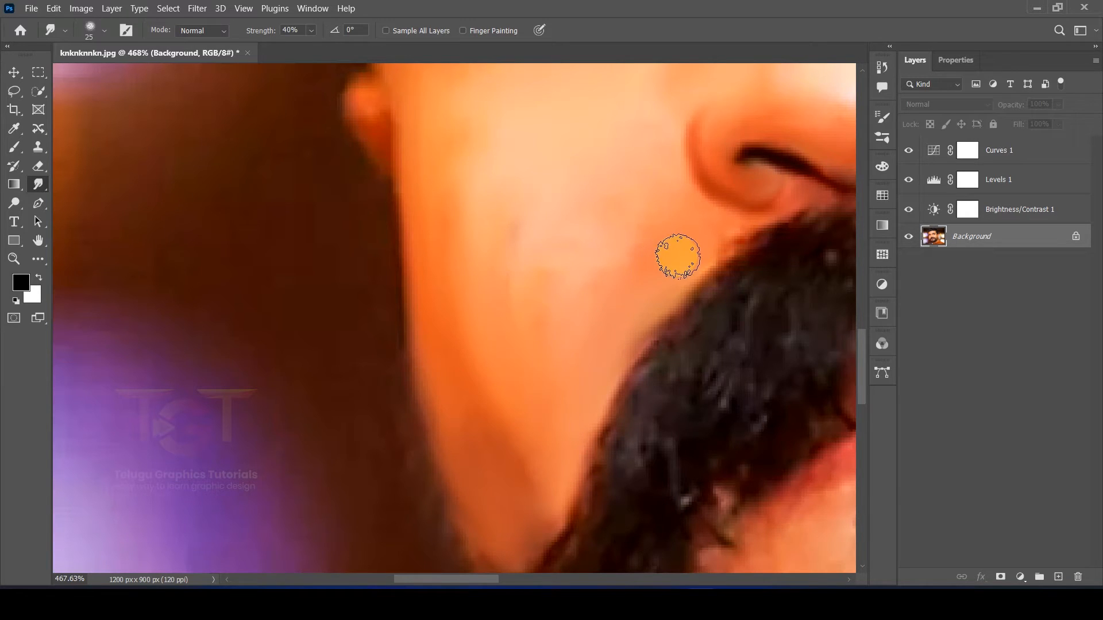
mouse_move(581, 323)
left_mouse_down()
mouse_move(676, 264)
mouse_move(688, 242)
mouse_move(597, 344)
left_mouse_up()
left_click_drag(595, 340, 661, 244)
left_click_drag(616, 302, 673, 232)
Blend the rest of the left cheek with the 25 px brush, from beneath the eye down to the jawline
scroll(692, 239, "up", 3)
left_click_drag(467, 236, 499, 433)
scroll(517, 344, "down", 3)
left_click_drag(534, 251, 515, 399)
left_click_drag(579, 507, 625, 361)
left_click_drag(636, 307, 549, 443)
left_click_drag(575, 415, 546, 379)
scroll(546, 379, "down", 4)
left_click_drag(569, 263, 593, 333)
scroll(593, 230, "up", 5)
mouse_move(712, 322)
left_mouse_down()
mouse_move(532, 345)
mouse_move(736, 173)
left_mouse_up()
left_click_drag(507, 241, 527, 413)
left_click_drag(536, 338, 540, 188)
scroll(540, 310, "down", 1)
left_click_drag(540, 310, 532, 199)
scroll(532, 199, "down", 2)
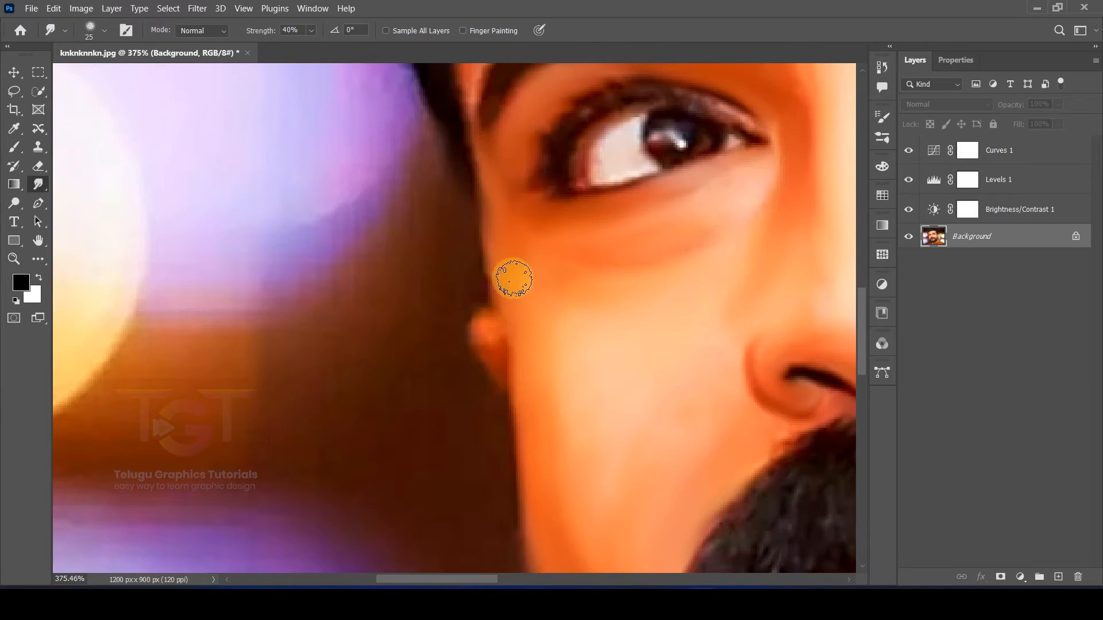
Smudge the left half and centre of the moustache along the hair direction with the 25 px brush
scroll(544, 436, "down", 1)
scroll(544, 436, "up", 2)
scroll(552, 414, "down", 5)
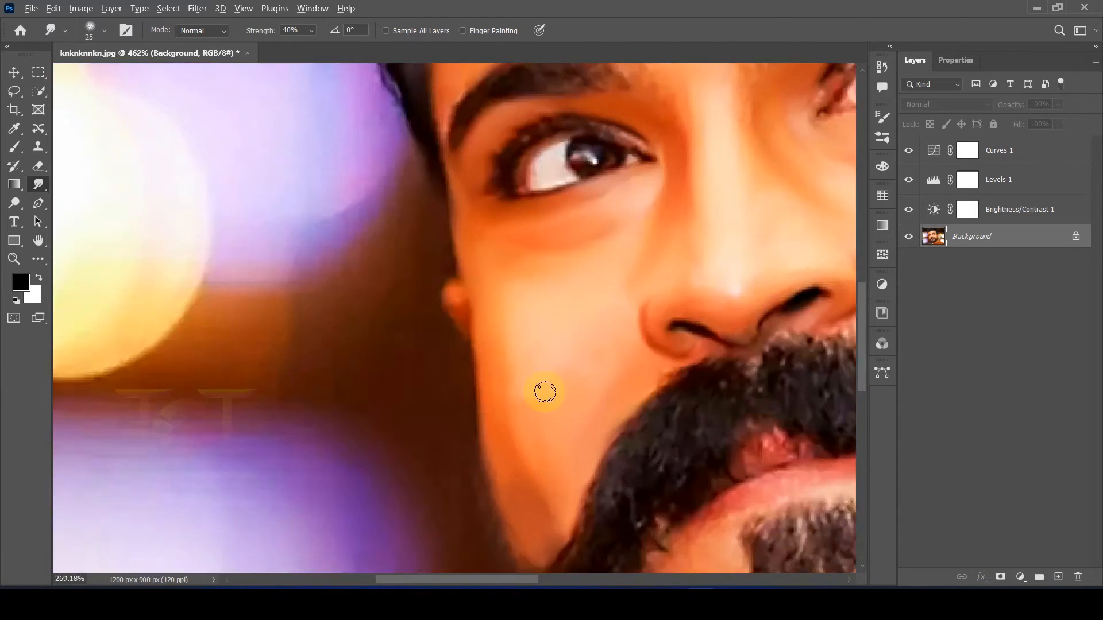
scroll(649, 315, "up", 3)
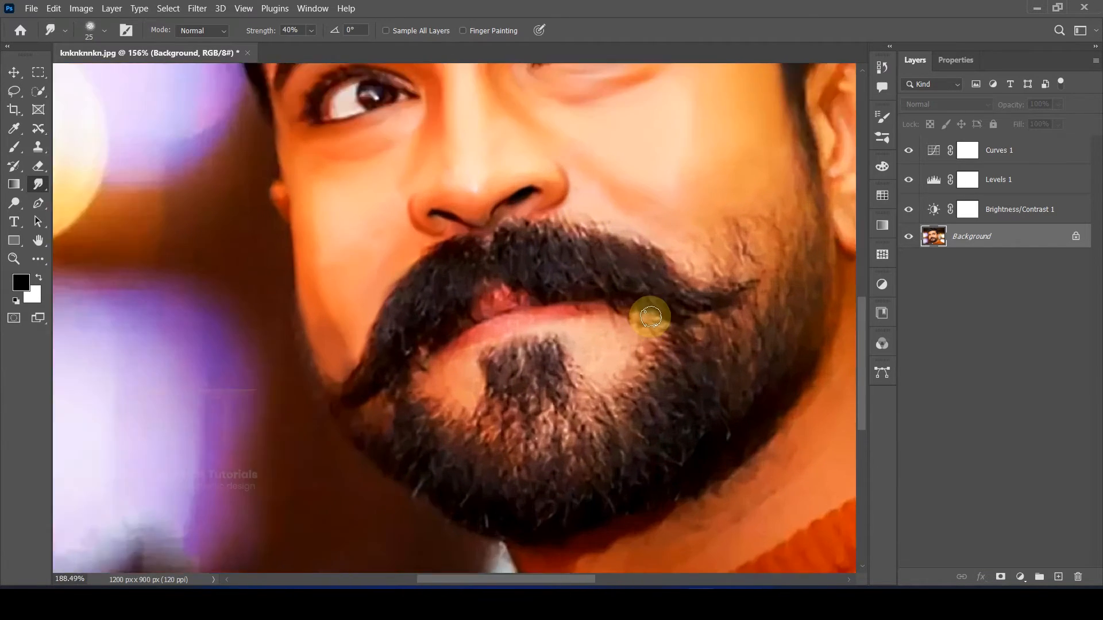
scroll(525, 338, "up", 2)
scroll(480, 333, "up", 3)
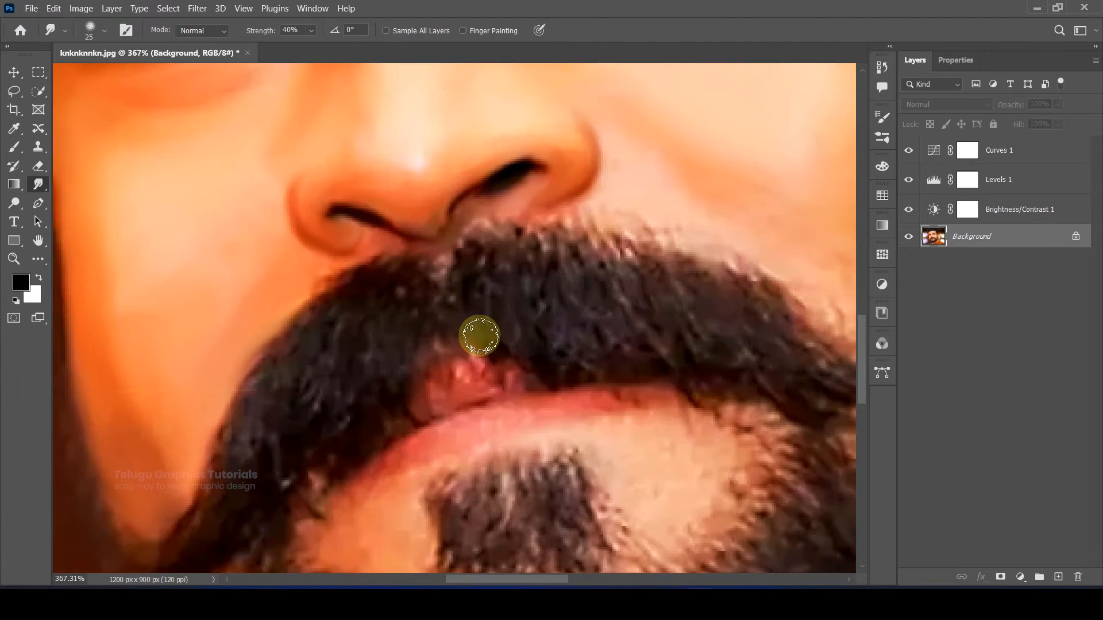
mouse_move(501, 361)
left_mouse_down()
mouse_move(511, 279)
mouse_move(551, 338)
mouse_move(538, 259)
mouse_move(566, 315)
mouse_move(554, 248)
mouse_move(612, 361)
mouse_move(580, 247)
mouse_move(628, 346)
mouse_move(588, 236)
mouse_move(648, 318)
mouse_move(658, 363)
mouse_move(625, 251)
mouse_move(679, 342)
mouse_move(664, 288)
mouse_move(746, 376)
mouse_move(582, 258)
mouse_move(582, 204)
mouse_move(629, 249)
mouse_move(724, 302)
left_mouse_up()
left_click_drag(443, 254, 748, 312)
mouse_move(502, 264)
left_mouse_down()
mouse_move(488, 323)
mouse_move(409, 390)
mouse_move(353, 461)
mouse_move(439, 318)
left_mouse_up()
mouse_move(489, 246)
left_mouse_down()
mouse_move(309, 431)
mouse_move(470, 299)
mouse_move(456, 174)
mouse_move(389, 265)
left_mouse_up()
left_click_drag(458, 211, 491, 339)
left_click_drag(603, 177, 629, 243)
left_click_drag(622, 147, 661, 230)
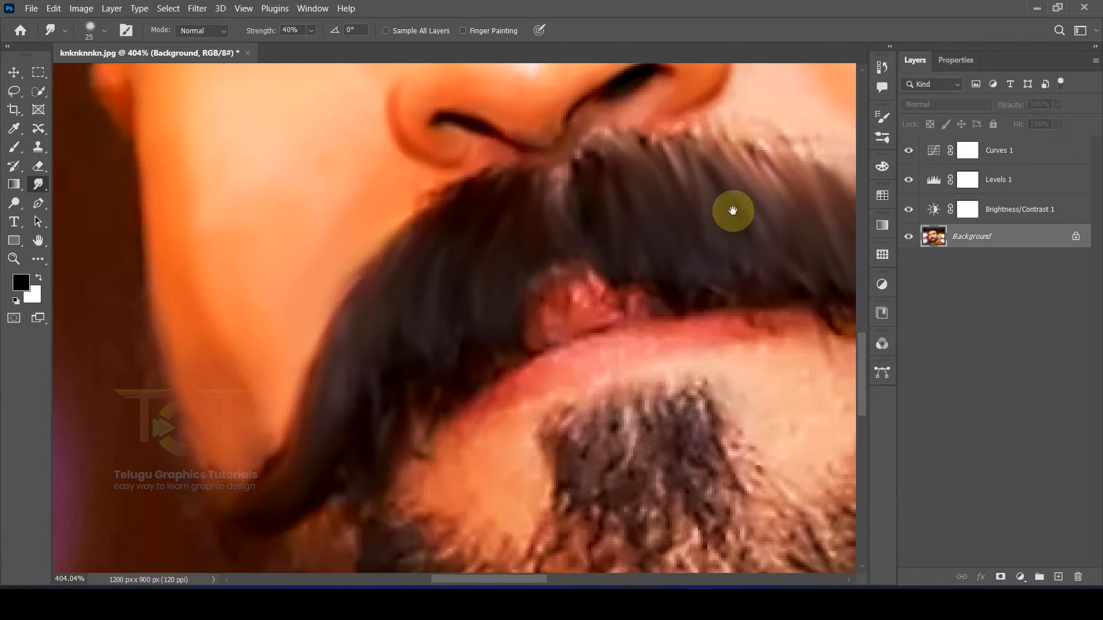
Smudge the right half of the moustache along the hair direction out to its curled tip
left_click_drag(733, 211, 659, 268)
left_click_drag(751, 247, 608, 253)
left_click_drag(688, 313, 659, 269)
scroll(659, 269, "right", 3)
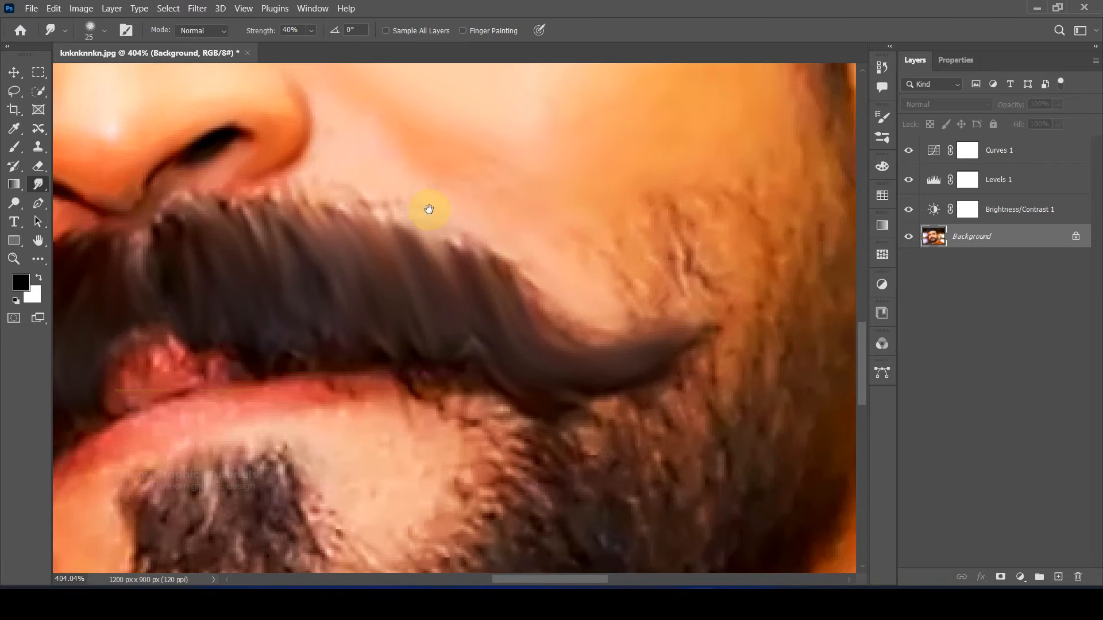
left_click_drag(429, 209, 448, 236)
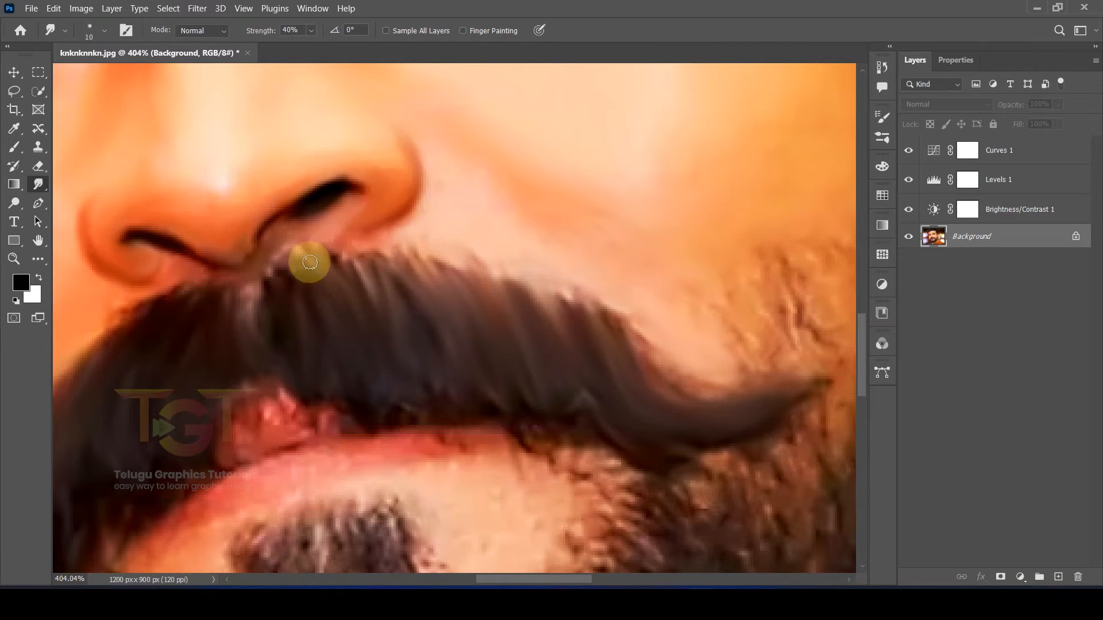
Smudge the lips and their edge beneath the moustache along their curve with the 10 px brush at 50% strength
scroll(308, 259, "left", 2)
scroll(389, 276, "left", 2)
scroll(555, 342, "up", 4)
left_click_drag(556, 342, 419, 139)
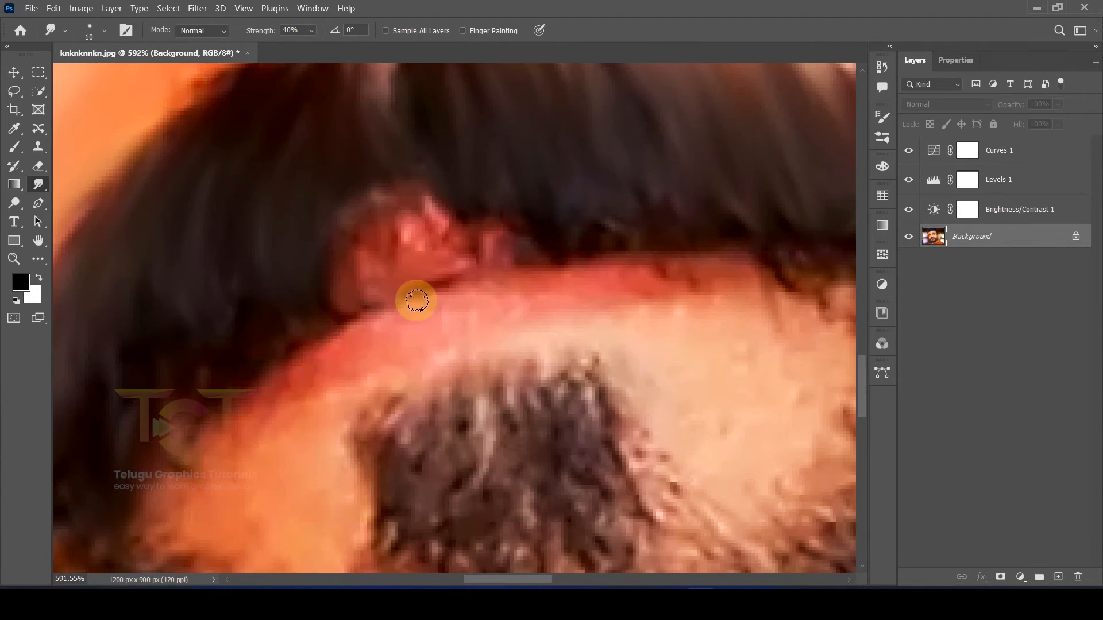
left_click_drag(260, 32, 266, 32)
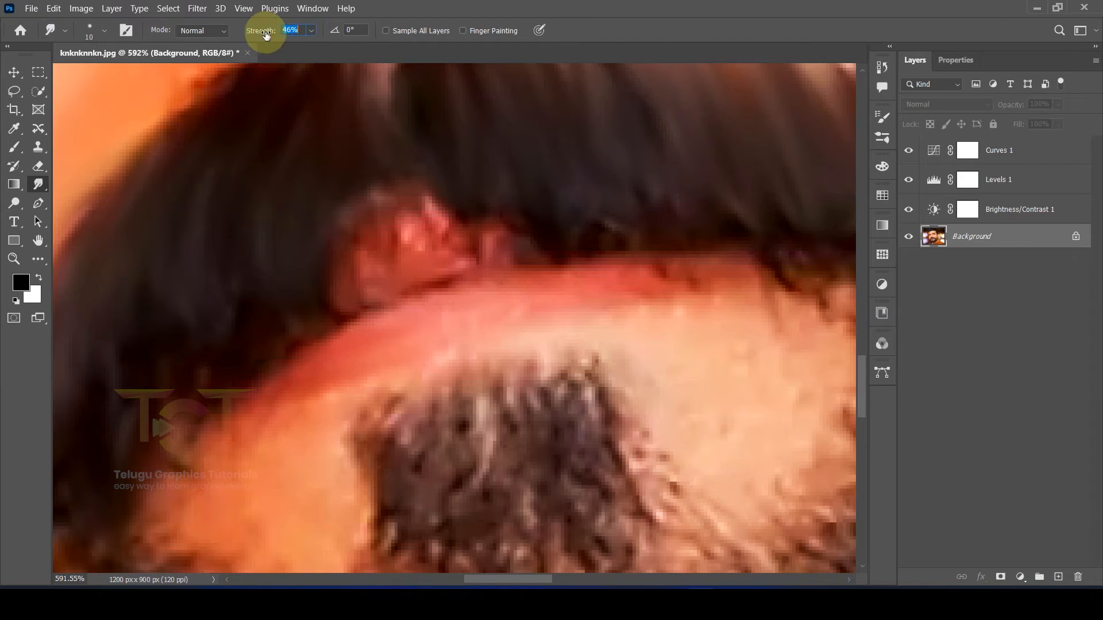
left_click_drag(672, 278, 596, 279)
left_click_drag(411, 287, 463, 286)
mouse_move(450, 274)
left_mouse_down()
mouse_move(488, 218)
mouse_move(551, 235)
mouse_move(415, 222)
mouse_move(410, 280)
mouse_move(416, 214)
mouse_move(468, 205)
mouse_move(451, 275)
left_mouse_up()
left_click_drag(325, 362, 479, 288)
scroll(352, 327, "up", 2)
scroll(444, 159, "down", 3)
scroll(566, 196, "down", 2)
scroll(631, 170, "up", 4)
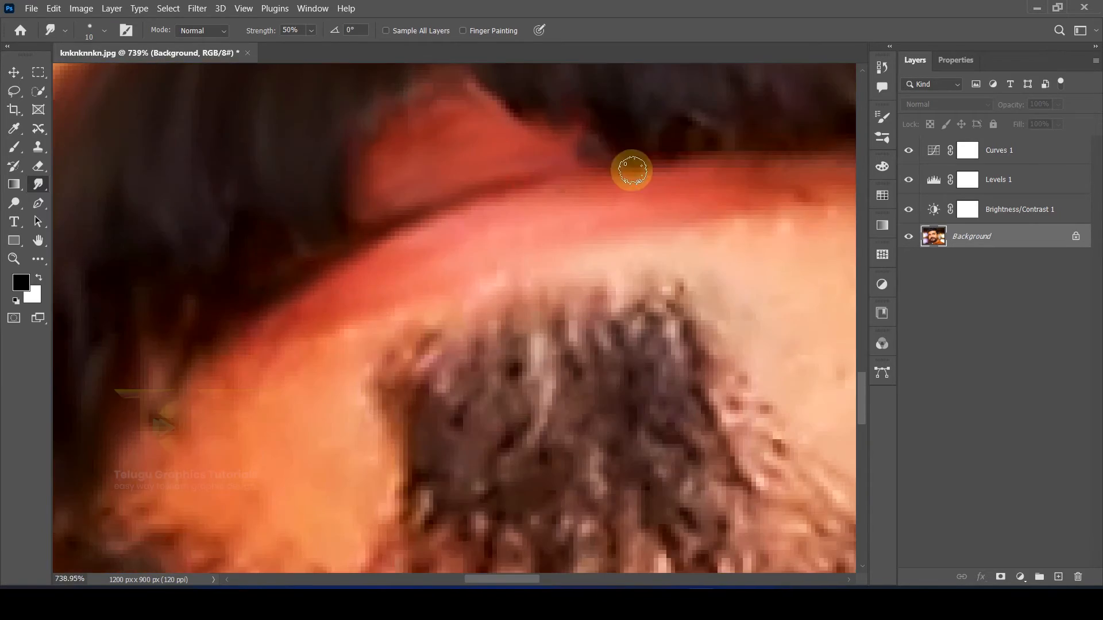
Examine the smudged skin around the eyes, nose and cheeks, enlarging the smudge brush to 30 px
scroll(632, 170, "down", 8)
scroll(603, 189, "up", 7)
key("]")
scroll(666, 241, "down", 3)
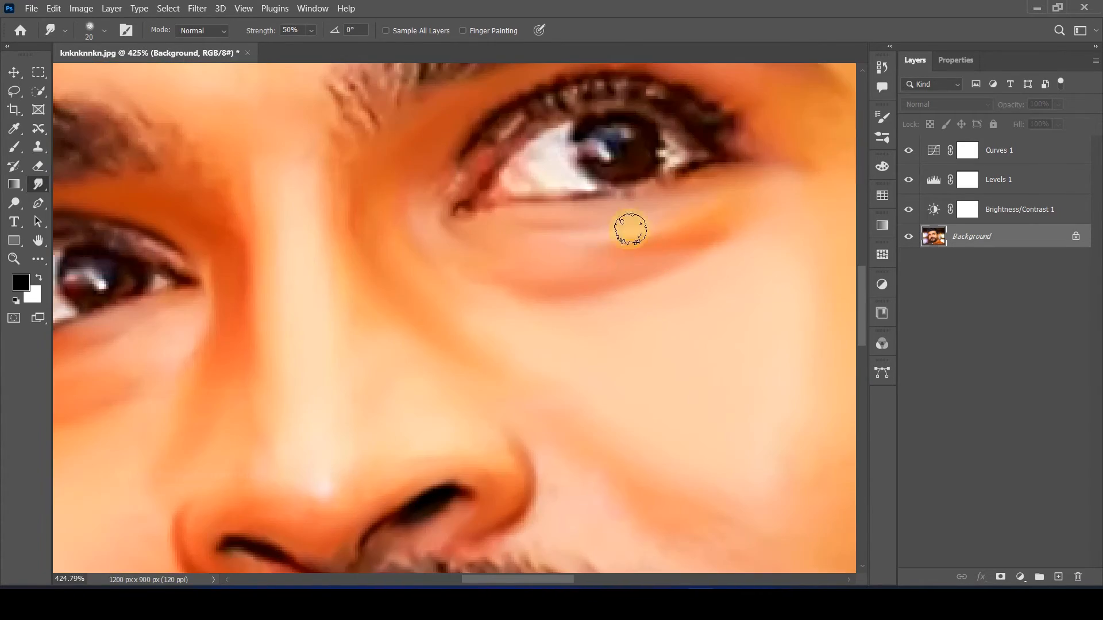
scroll(709, 216, "down", 2)
scroll(670, 236, "up", 5)
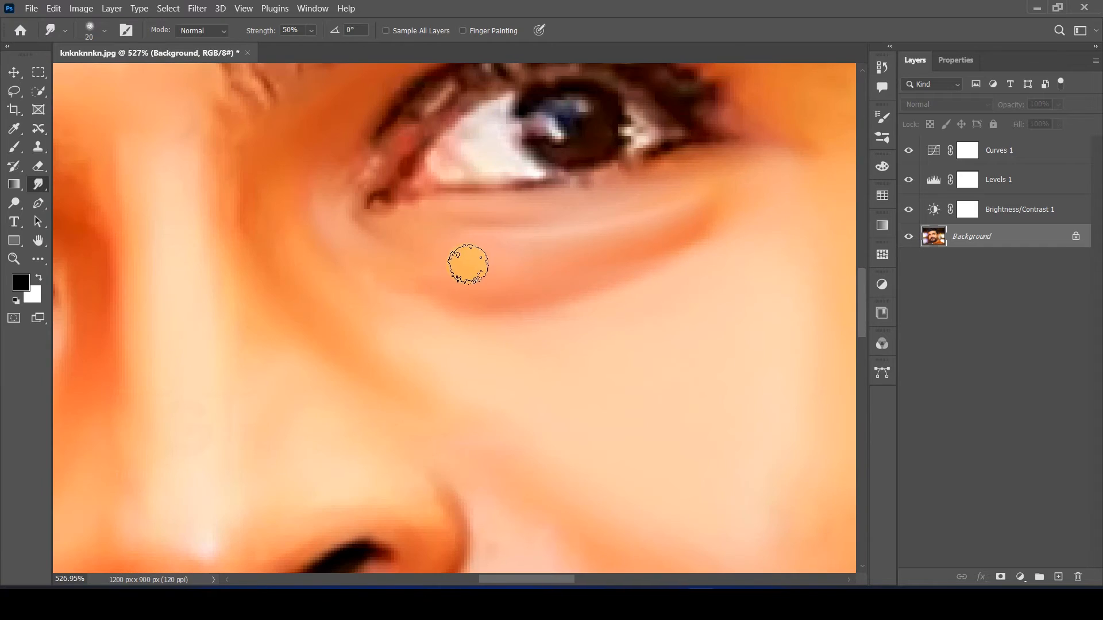
scroll(468, 264, "down", 4)
scroll(502, 257, "up", 4)
scroll(623, 276, "down", 5)
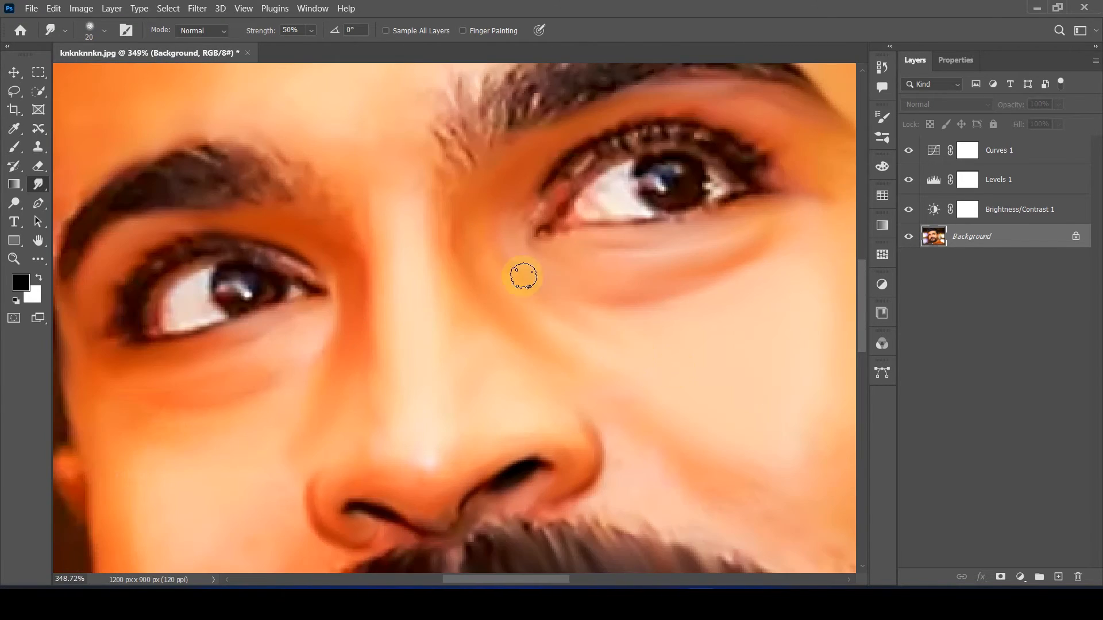
scroll(567, 293, "up", 4)
key("]")
scroll(581, 294, "down", 2)
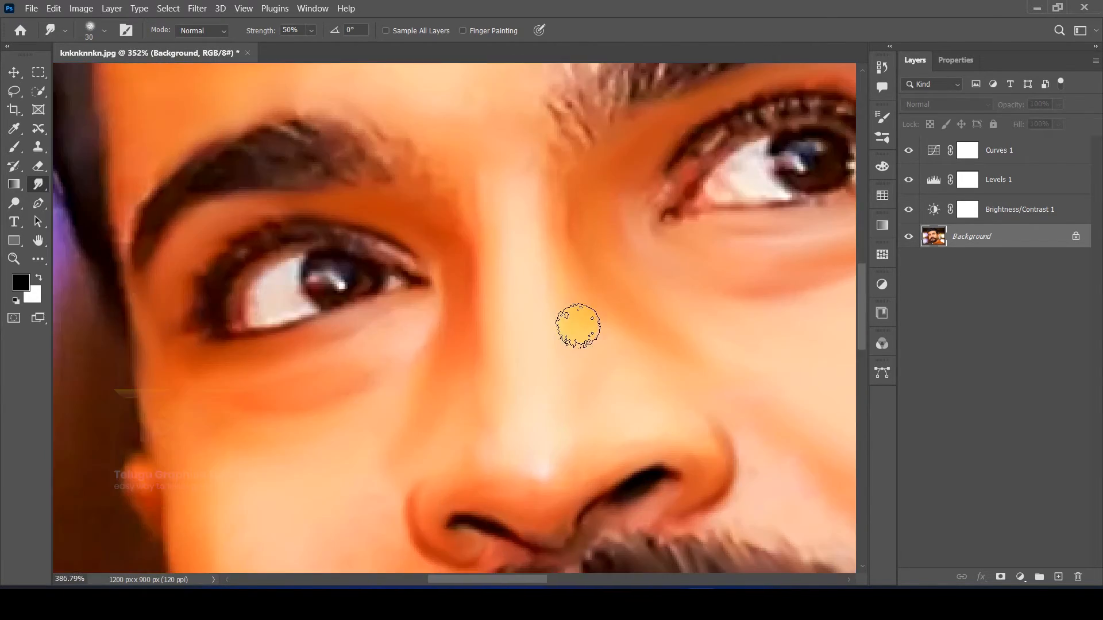
Smudge the hair below the lower lip and the neighbouring chin beard downward along its growth
scroll(632, 316, "down", 3)
scroll(660, 334, "down", 2)
scroll(661, 390, "up", 5)
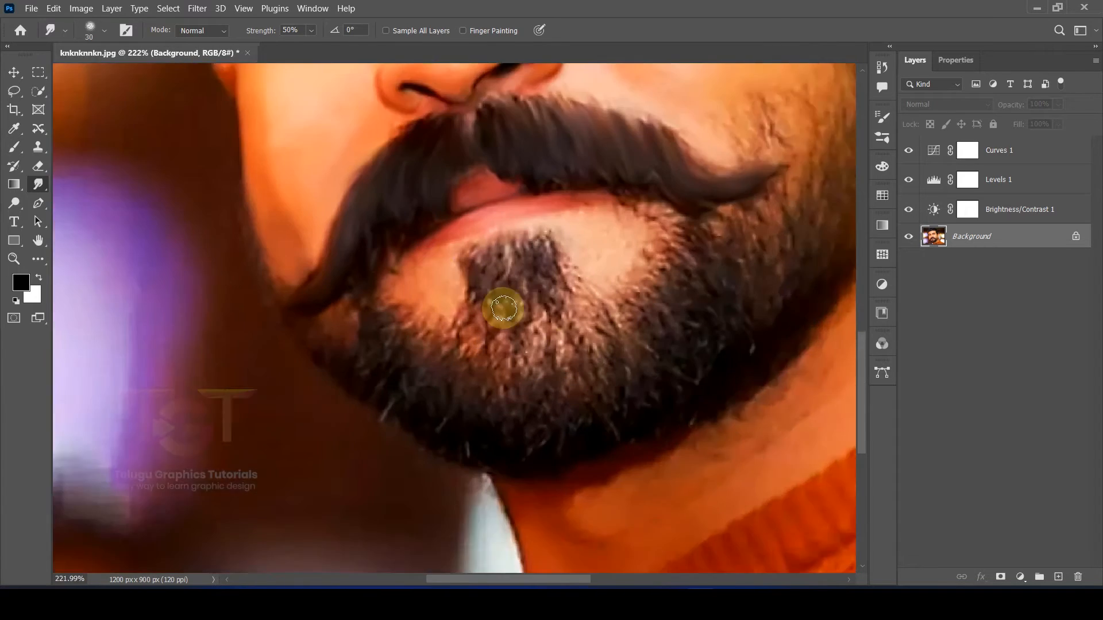
left_click_drag(534, 247, 566, 305)
left_click_drag(564, 236, 600, 302)
left_click_drag(614, 232, 646, 339)
left_click_drag(640, 276, 704, 364)
mouse_move(638, 293)
left_mouse_down()
mouse_move(666, 295)
mouse_move(684, 382)
left_mouse_up()
left_click_drag(636, 325, 644, 391)
left_click_drag(531, 319, 524, 383)
left_click_drag(544, 339, 544, 406)
left_click_drag(579, 339, 583, 408)
left_click_drag(620, 345, 623, 385)
Smudge the beard below the moustache's right tip along its growth with the 35 px brush at 35% strength
left_click_drag(763, 392, 607, 390)
left_click_drag(614, 320, 672, 355)
left_click_drag(649, 316, 697, 371)
left_click_drag(643, 257, 716, 352)
left_click_drag(653, 198, 698, 296)
mouse_move(746, 304)
left_mouse_down()
mouse_move(754, 368)
mouse_move(585, 389)
left_mouse_up()
left_click_drag(564, 208, 612, 338)
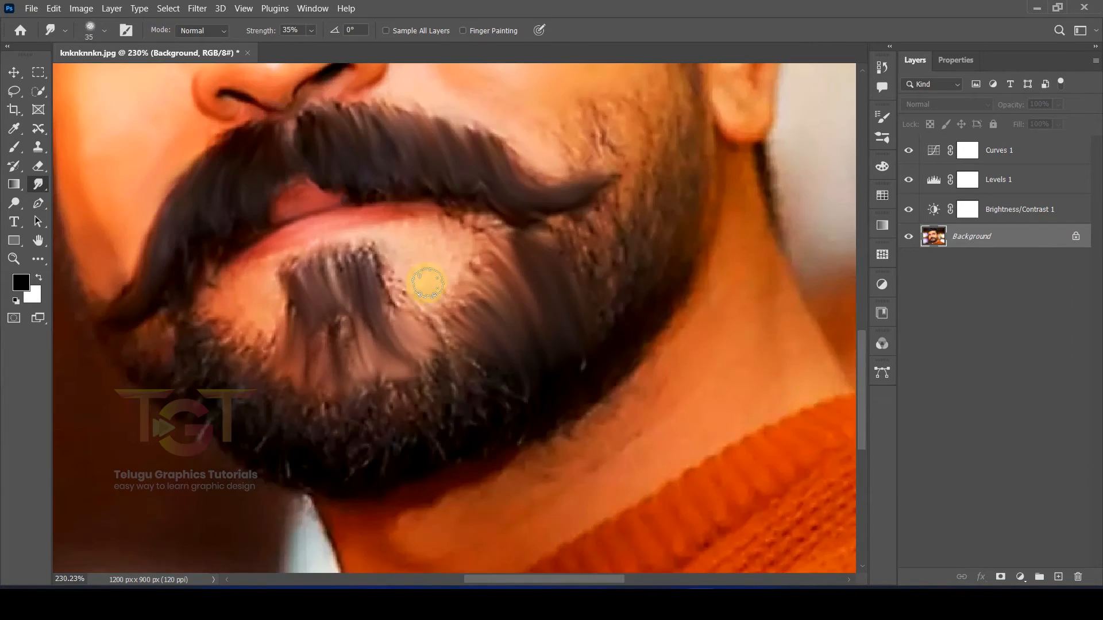
scroll(419, 283, "down", 3)
left_click_drag(414, 285, 518, 335)
scroll(576, 319, "up", 4)
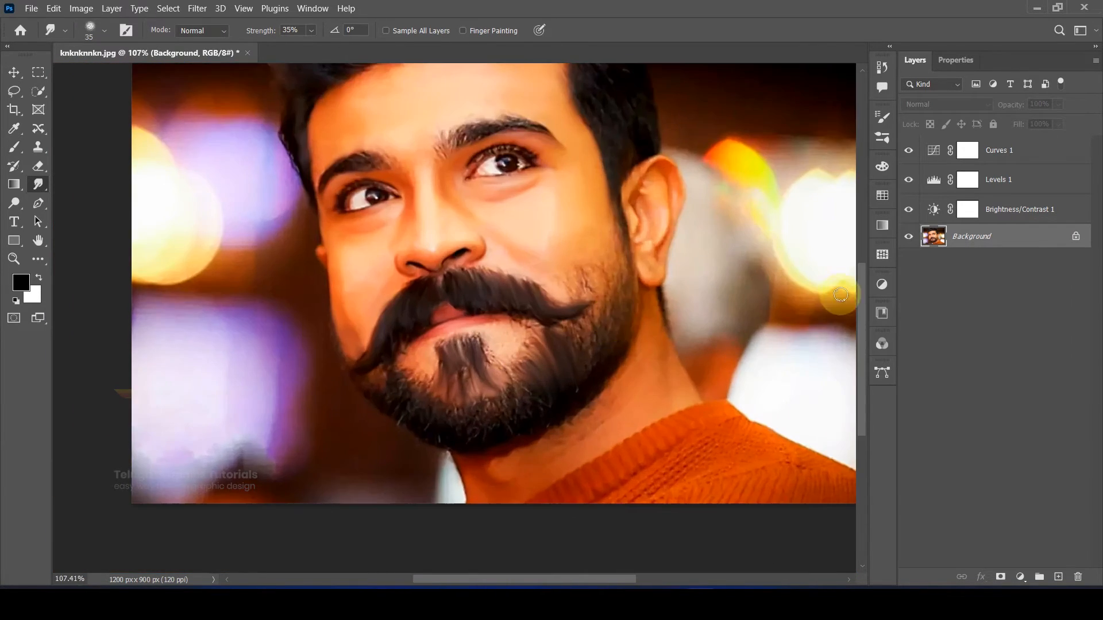
Unlock the Background layer and duplicate it
left_click(1077, 235)
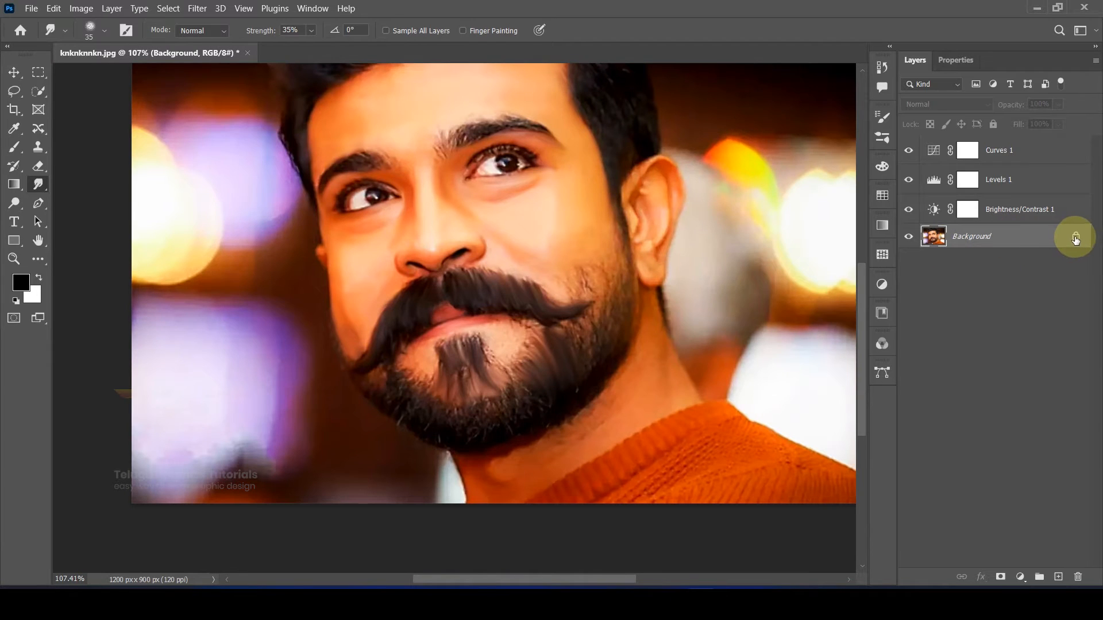
left_click_drag(1022, 244, 1058, 577)
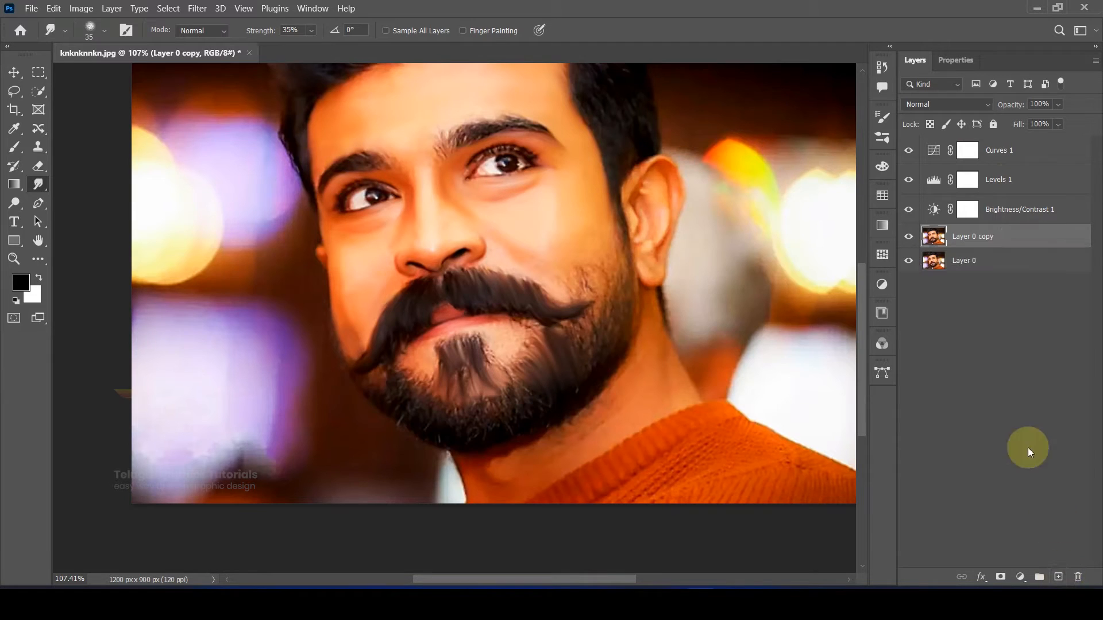
Hide the original Layer 0 and rename its duplicate 2
left_click(908, 263)
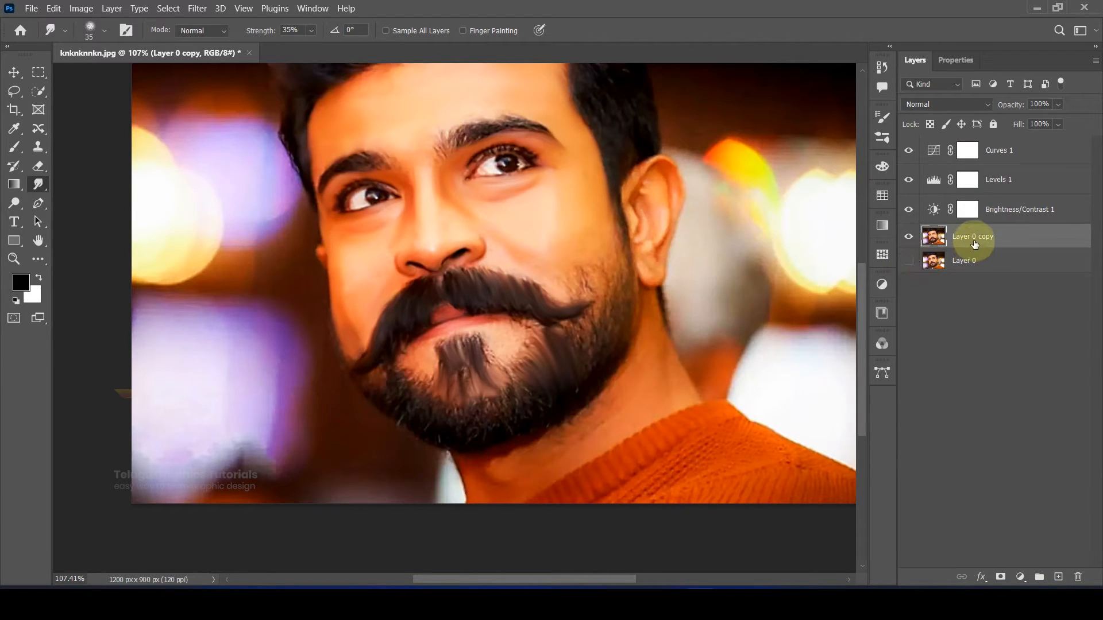
double_click(974, 239)
type("2")
left_click(974, 322)
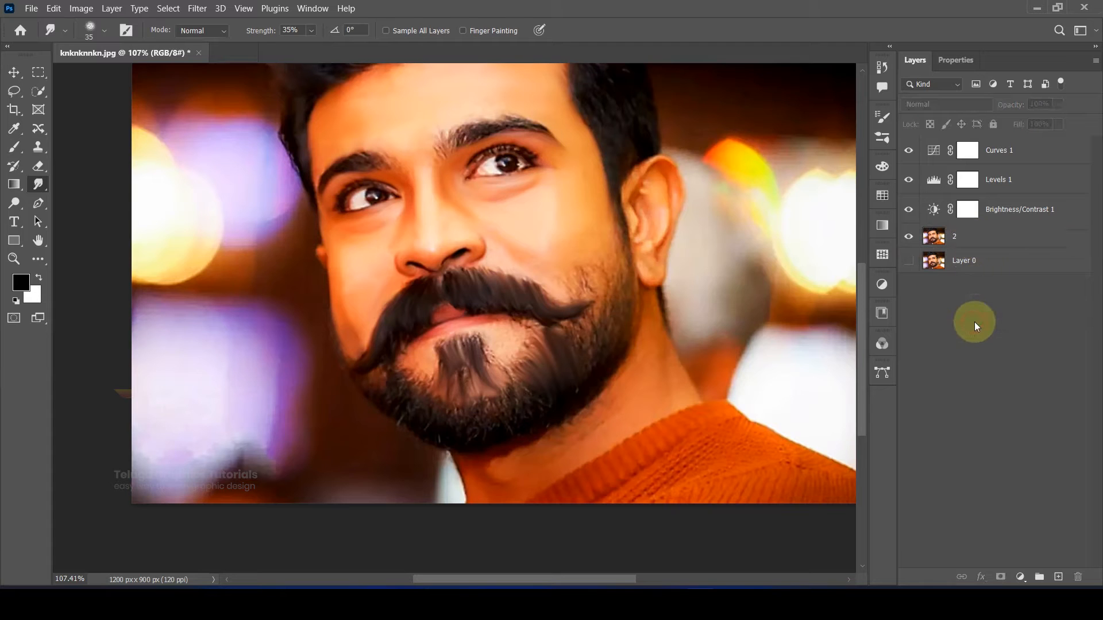
Select layer 2 and switch the Smudge tool to Sampled Brush 1 from the Digital-Painting-All-Brush set at 5 px
scroll(521, 309, "up", 3, "alt")
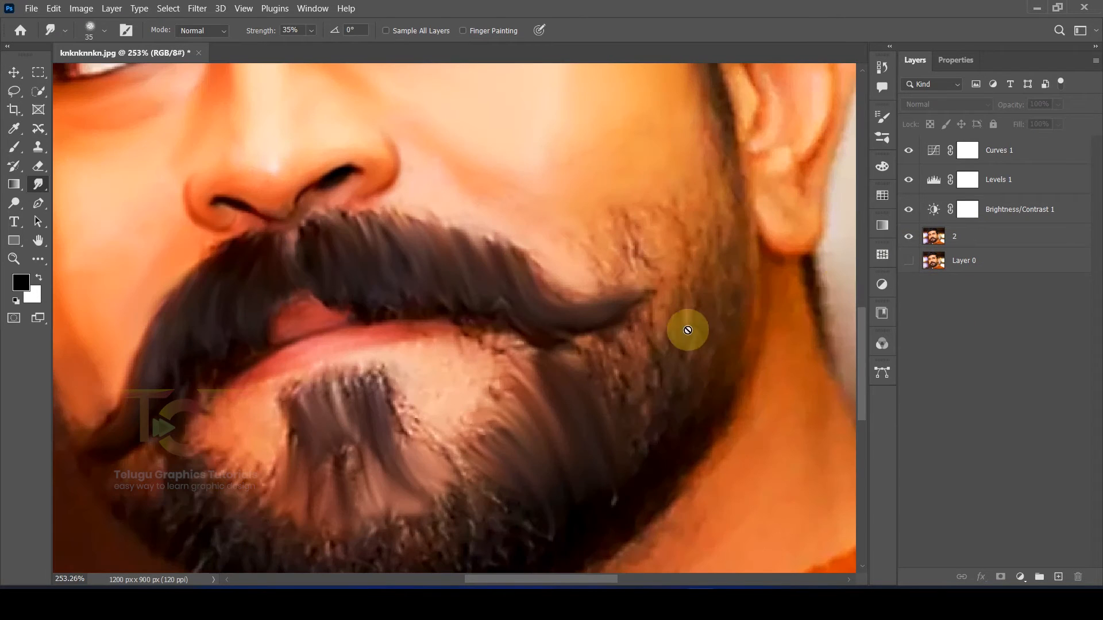
left_click(997, 241)
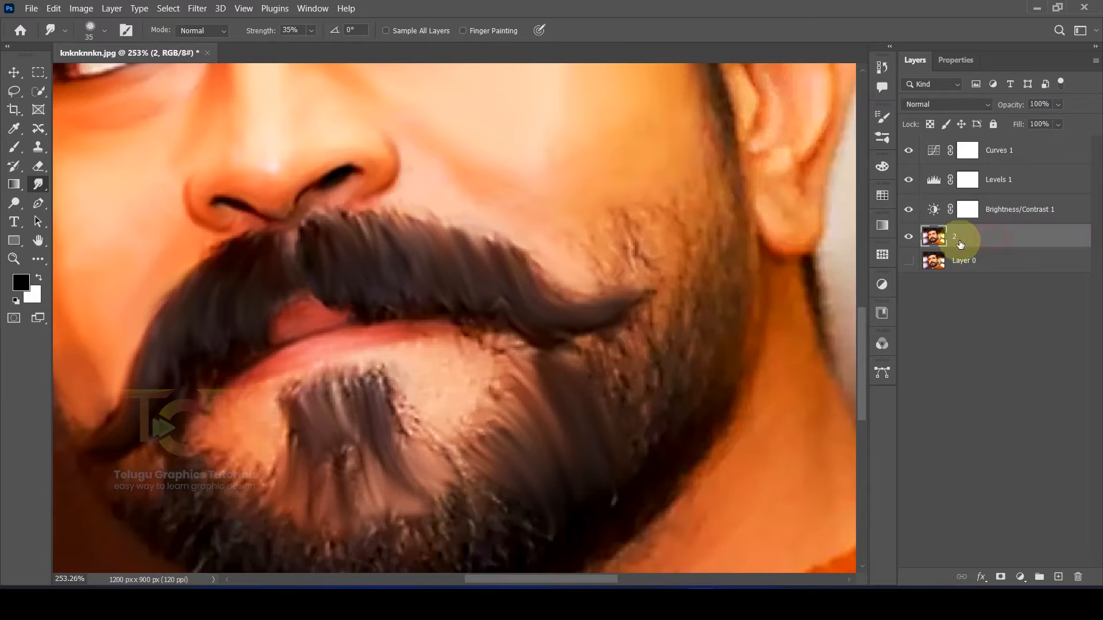
scroll(706, 349, "down", 3, "alt")
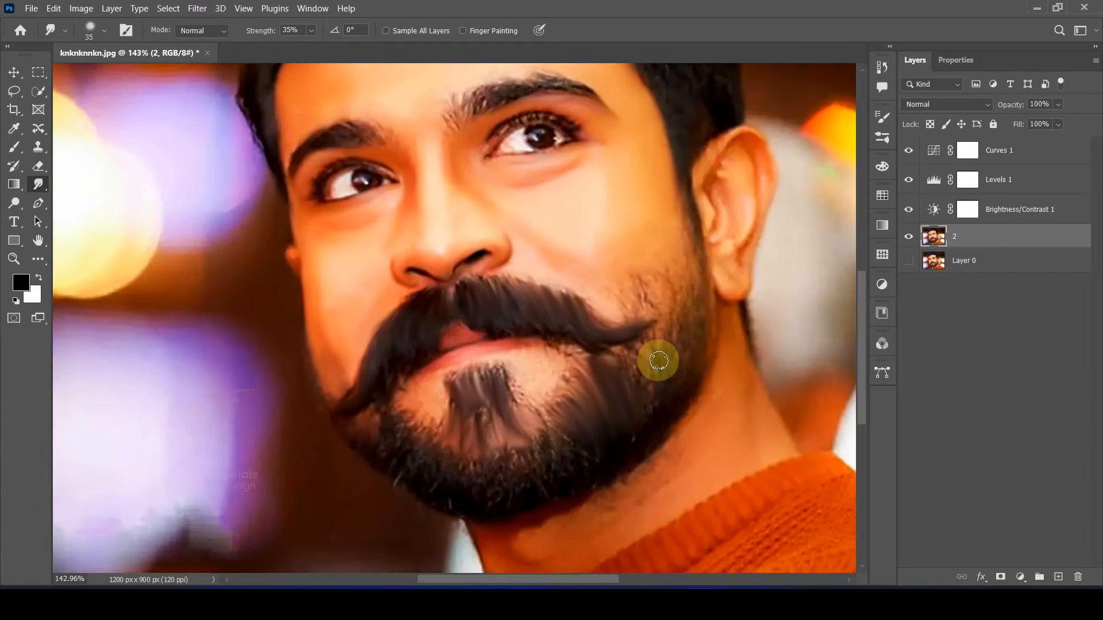
scroll(615, 377, "up", 4, "alt")
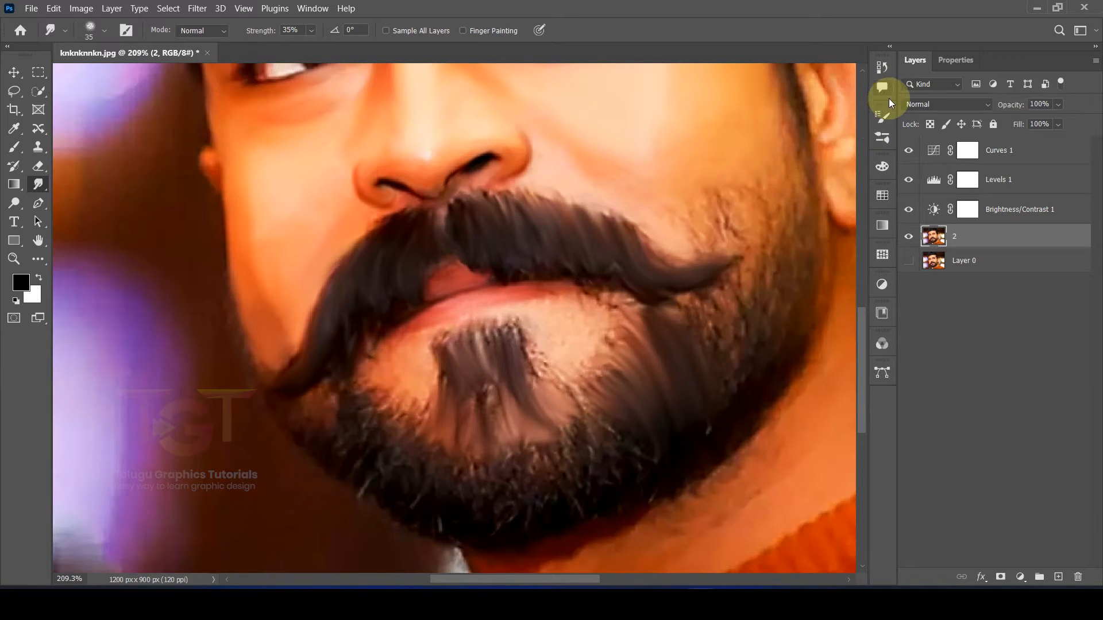
left_click(883, 138)
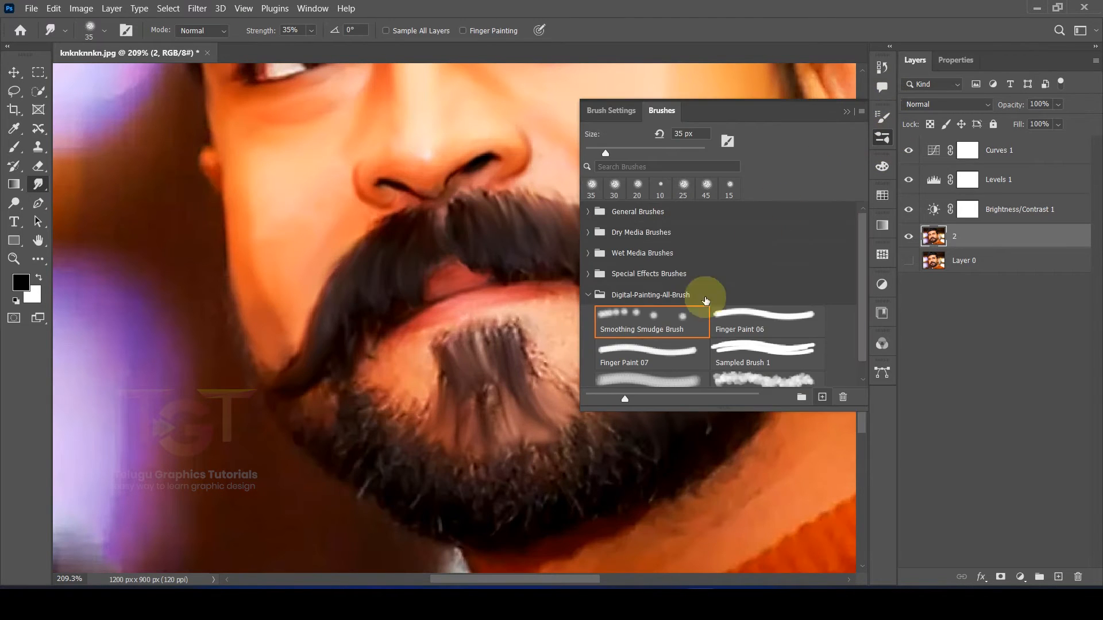
scroll(700, 339, "down", 1)
scroll(700, 339, "down", 1)
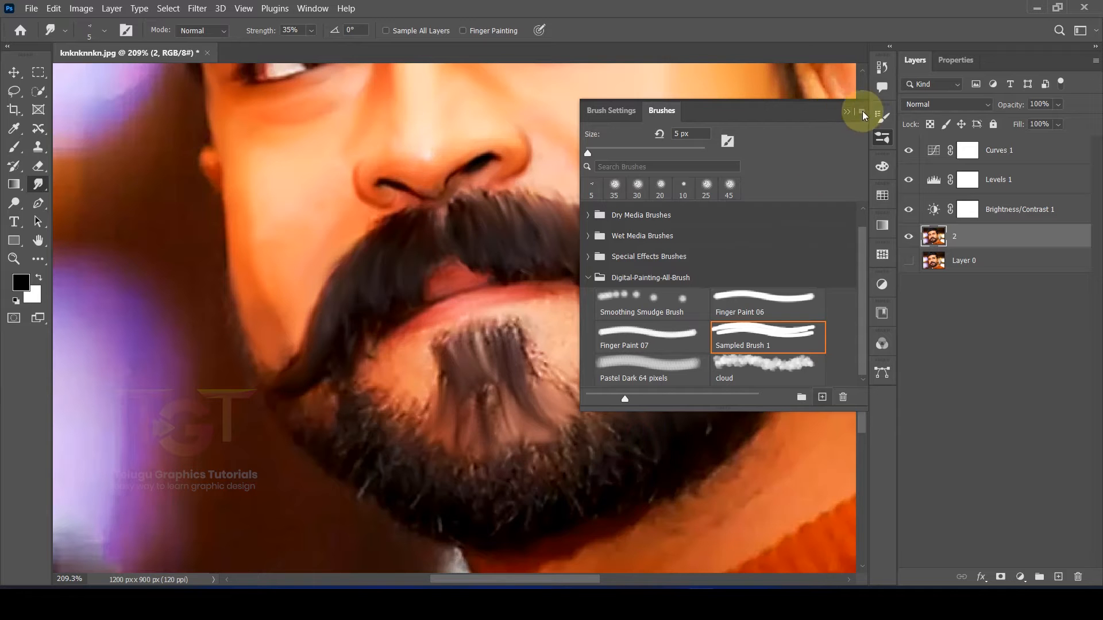
left_click(878, 136)
Smudge the lower chin beard in fine strands with the 5 px Sampled Brush 1 at 67% strength
scroll(674, 360, "up", 5)
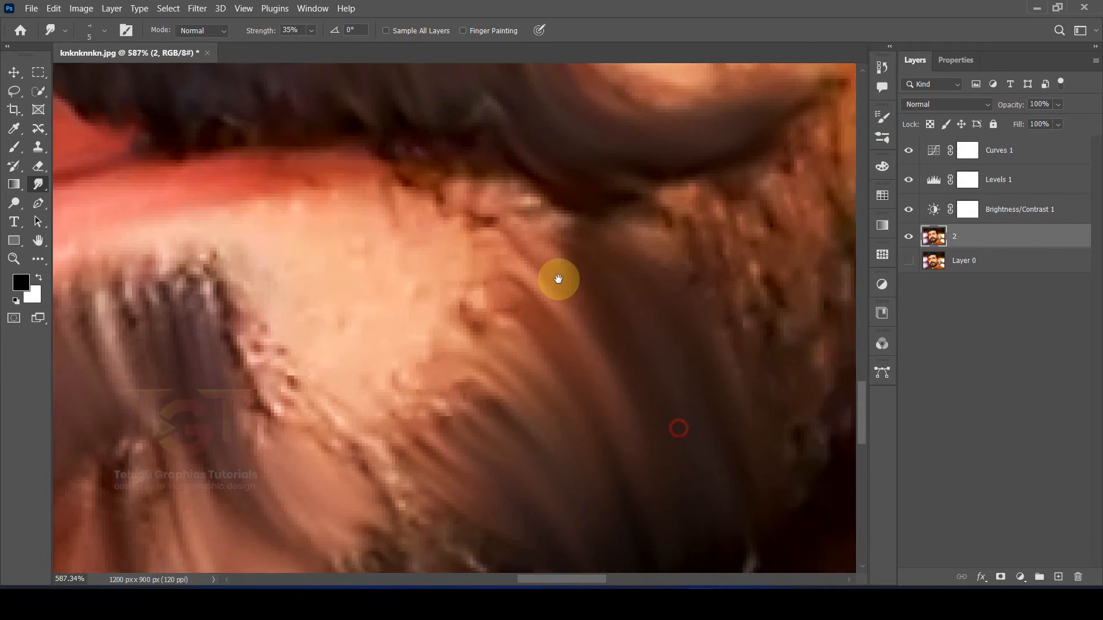
scroll(566, 284, "down", 3)
left_click_drag(574, 282, 821, 233)
scroll(549, 293, "up", 2)
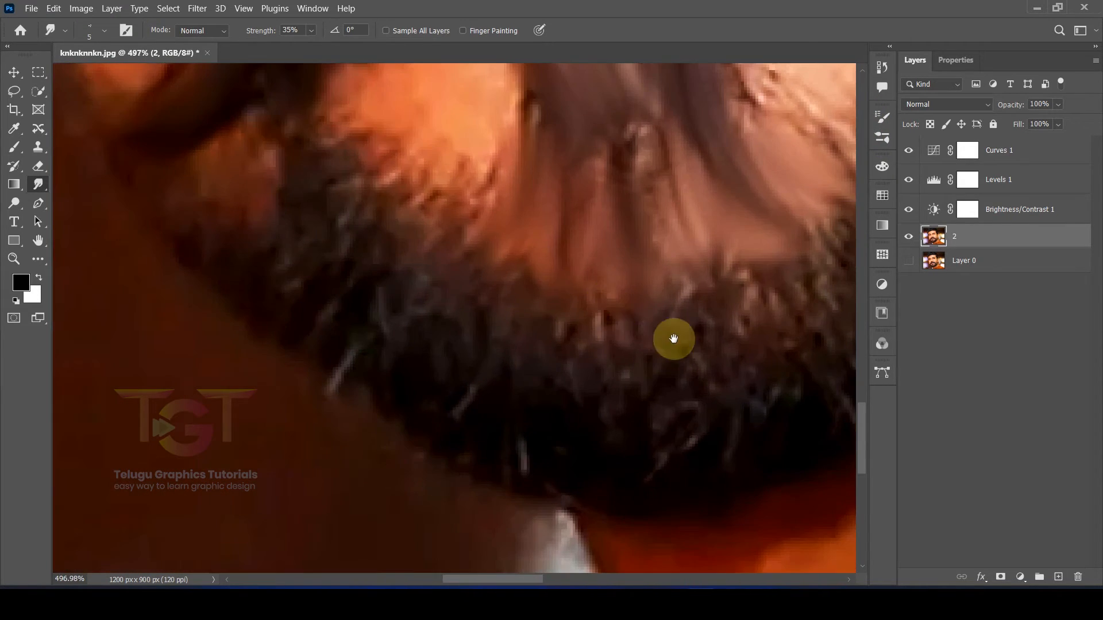
left_click_drag(674, 339, 513, 328)
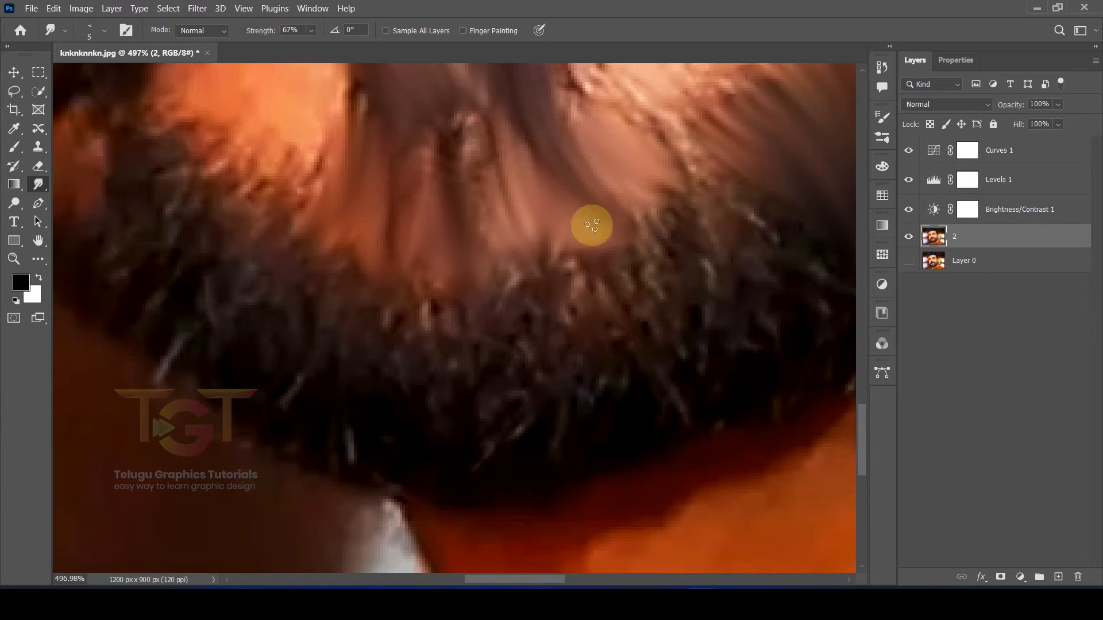
left_click(697, 268)
mouse_move(727, 283)
left_mouse_down()
mouse_move(749, 347)
mouse_move(771, 368)
left_mouse_up()
left_click_drag(729, 349, 496, 392)
left_click_drag(513, 287, 540, 345)
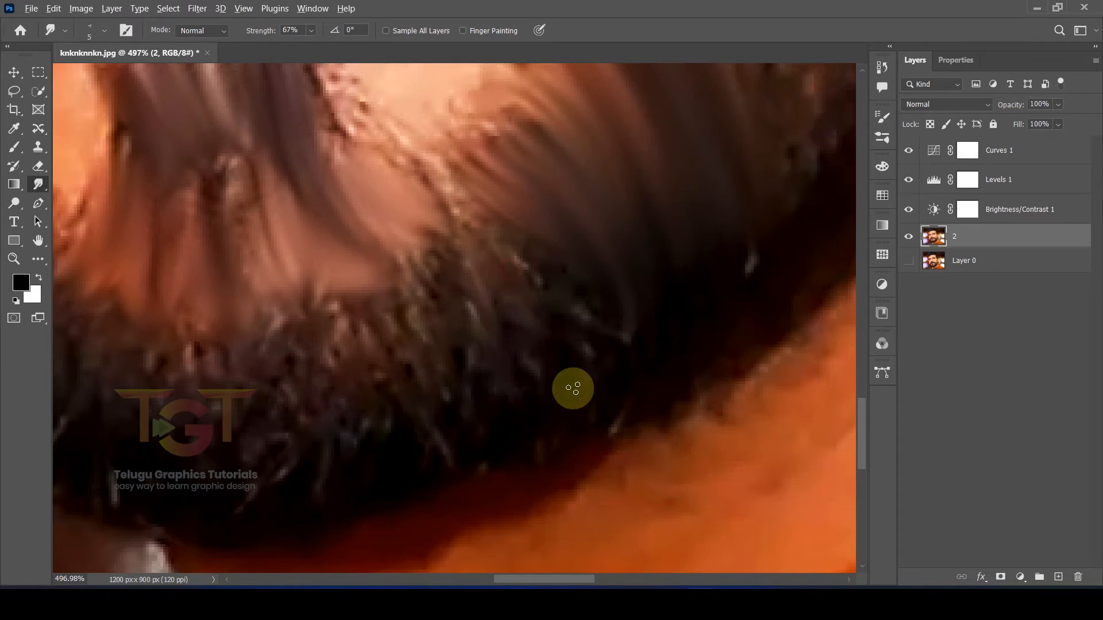
Enlarge the brush to 9 px and smudge the beard along the jaw below the ear and across the chin
scroll(571, 387, "down", 3)
scroll(632, 321, "up", 2)
key("bracketright")
key("bracketright")
key("bracketright")
left_click_drag(647, 276, 686, 392)
left_click_drag(640, 227, 637, 402)
mouse_move(766, 308)
left_mouse_down()
mouse_move(763, 463)
mouse_move(774, 244)
left_mouse_up()
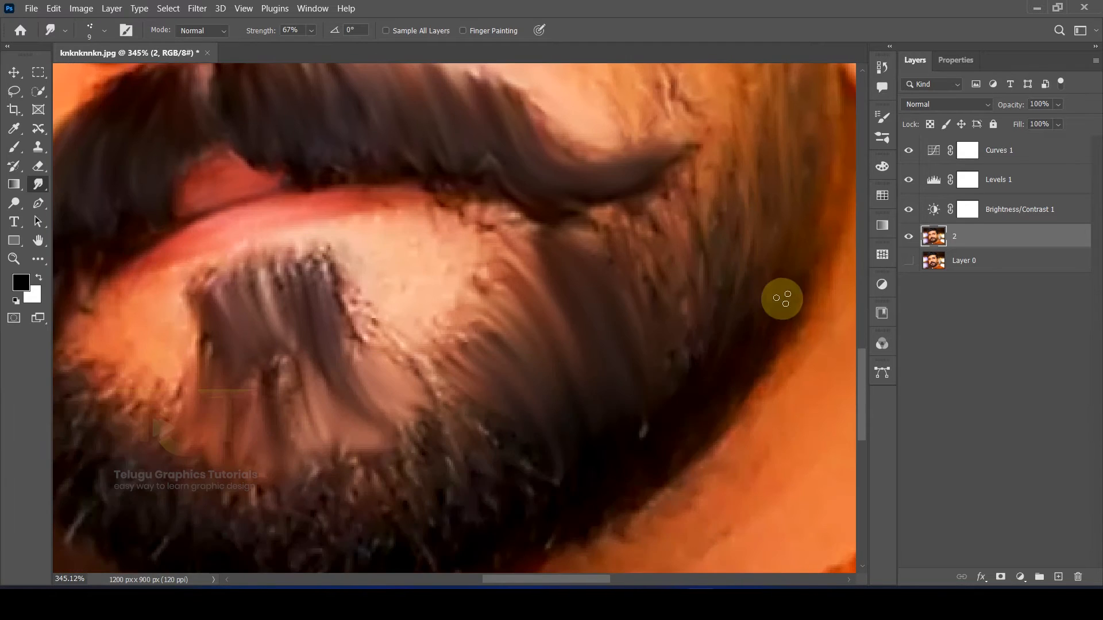
left_click_drag(462, 490, 686, 350)
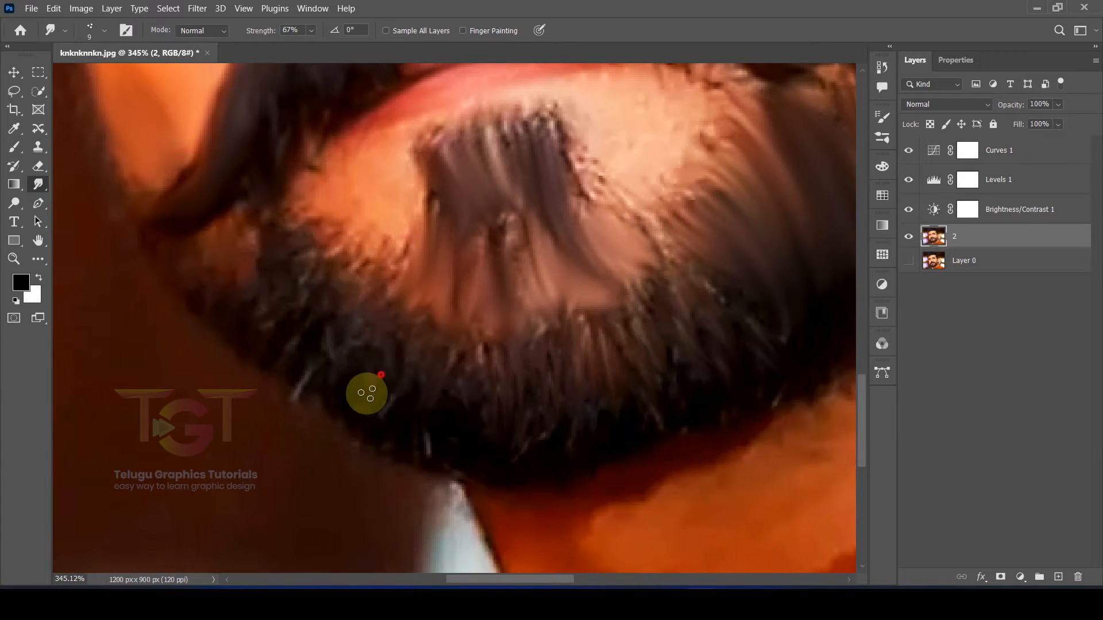
Smudge the hair above the forehead along its strands with the 20 px Sampled Brush 1 at 67% strength
left_click_drag(673, 354, 599, 596)
scroll(566, 540, "down", 4)
scroll(454, 303, "up", 4)
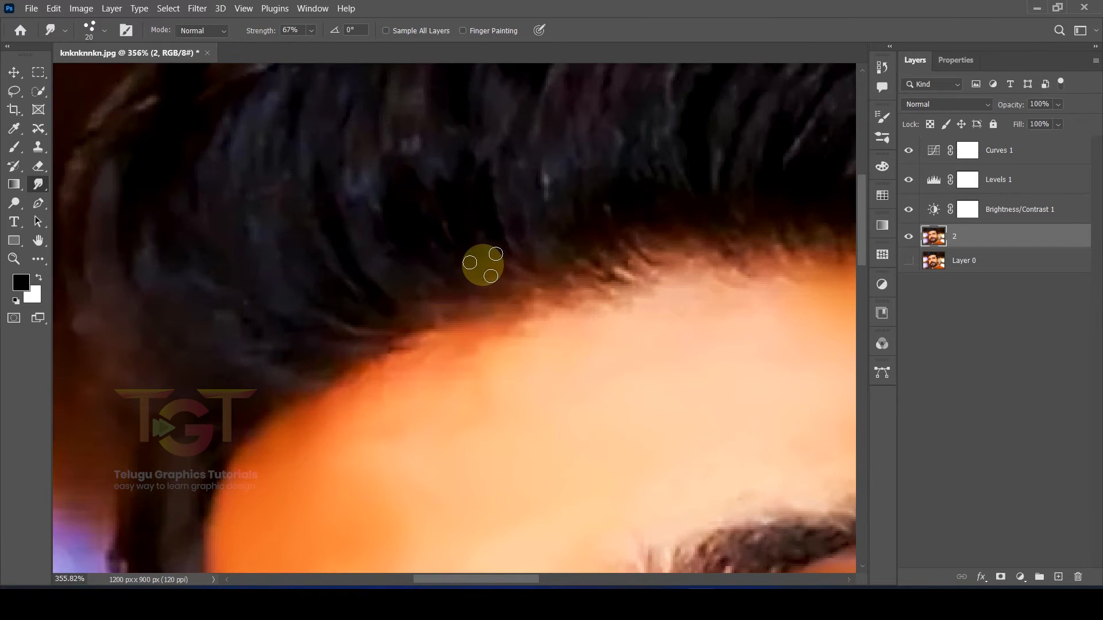
scroll(483, 263, "down", 8)
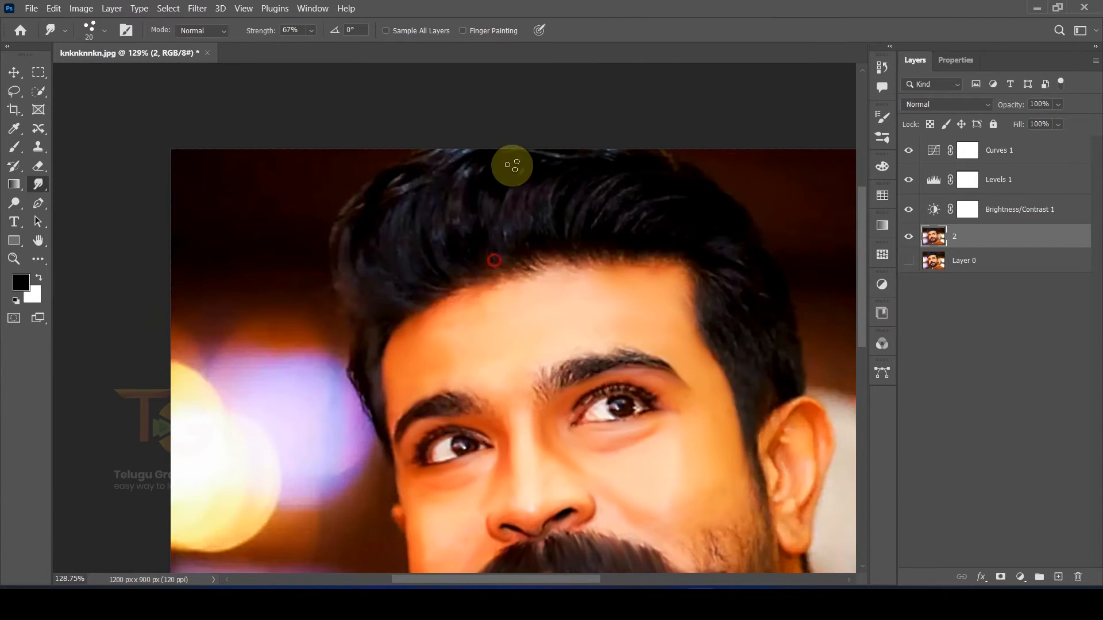
scroll(494, 260, "up", 4)
left_click_drag(629, 236, 674, 123)
left_click_drag(670, 229, 733, 180)
Smudge the hair at the side of the head, from the top down to the temple above the ear
mouse_move(583, 219)
left_mouse_down()
mouse_move(271, 231)
mouse_move(278, 239)
left_mouse_up()
left_click_drag(424, 242, 488, 190)
left_click_drag(565, 353, 584, 370)
scroll(584, 369, "up", 3)
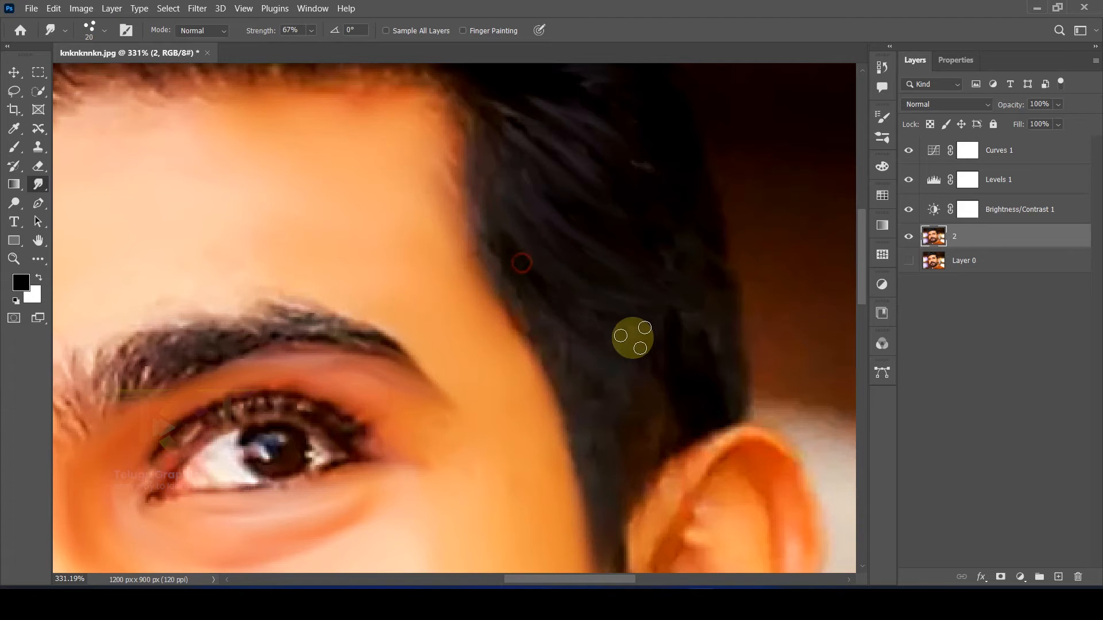
left_click_drag(548, 362, 620, 400)
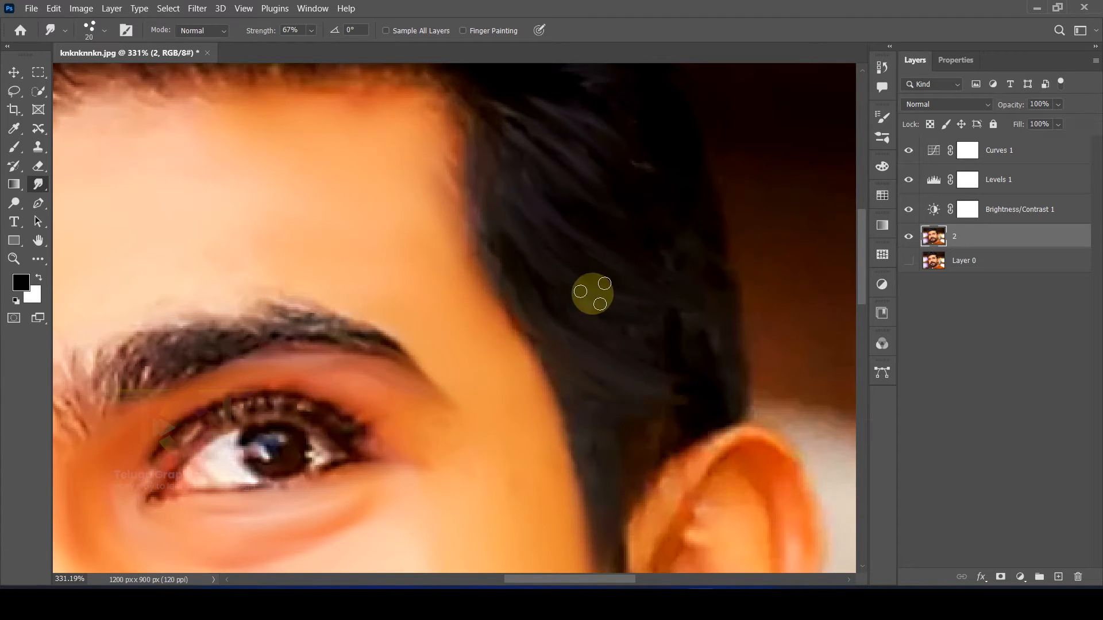
Extend the canvas on all four sides with the Crop tool to 1562 × 1279 px
scroll(661, 379, "down", 6)
scroll(629, 418, "up", 5)
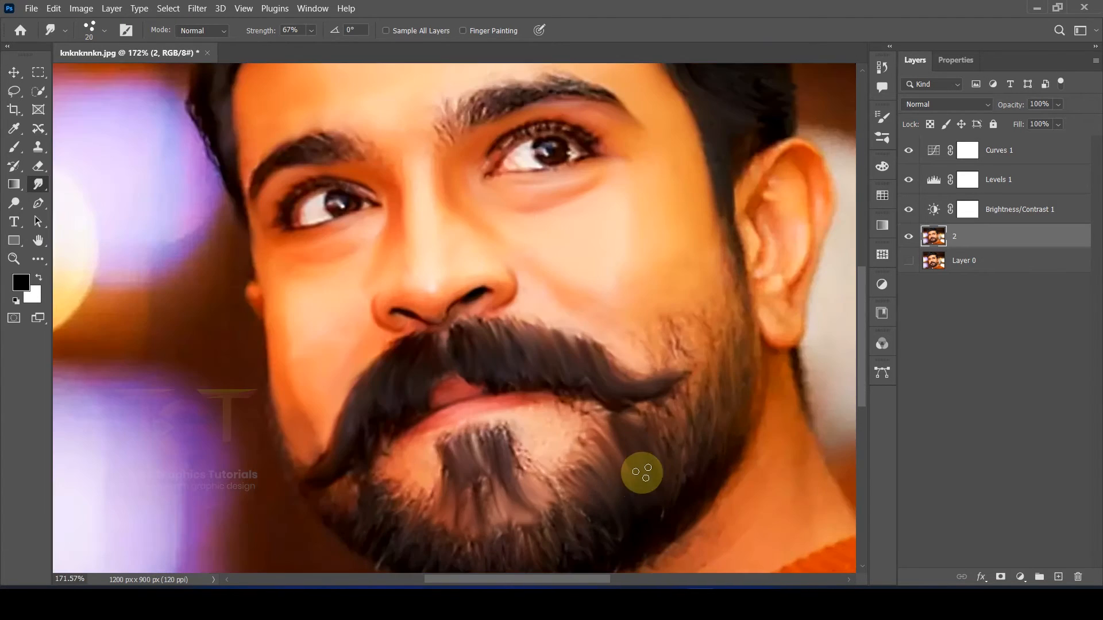
scroll(623, 480, "down", 6)
scroll(402, 285, "up", 2)
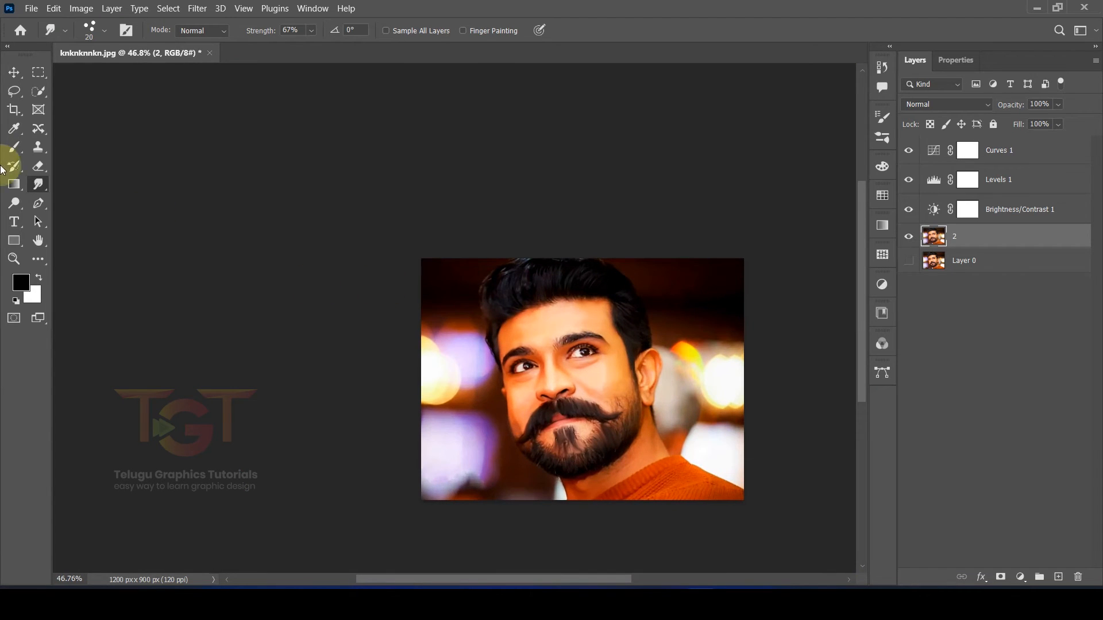
left_click(14, 110)
scroll(587, 268, "up", 2)
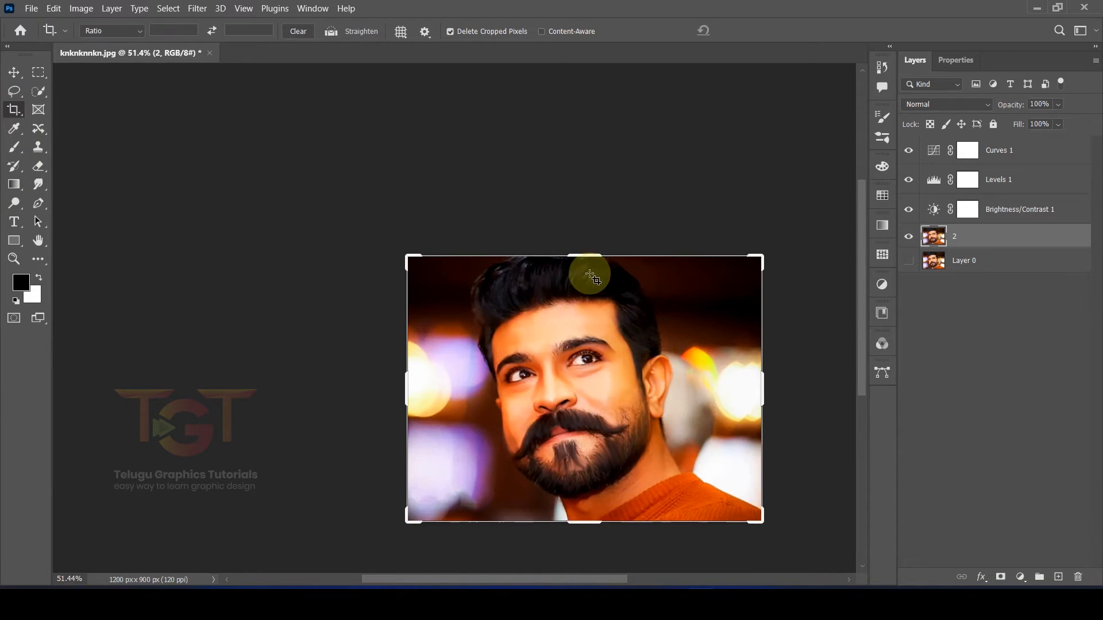
left_click_drag(582, 250, 582, 221)
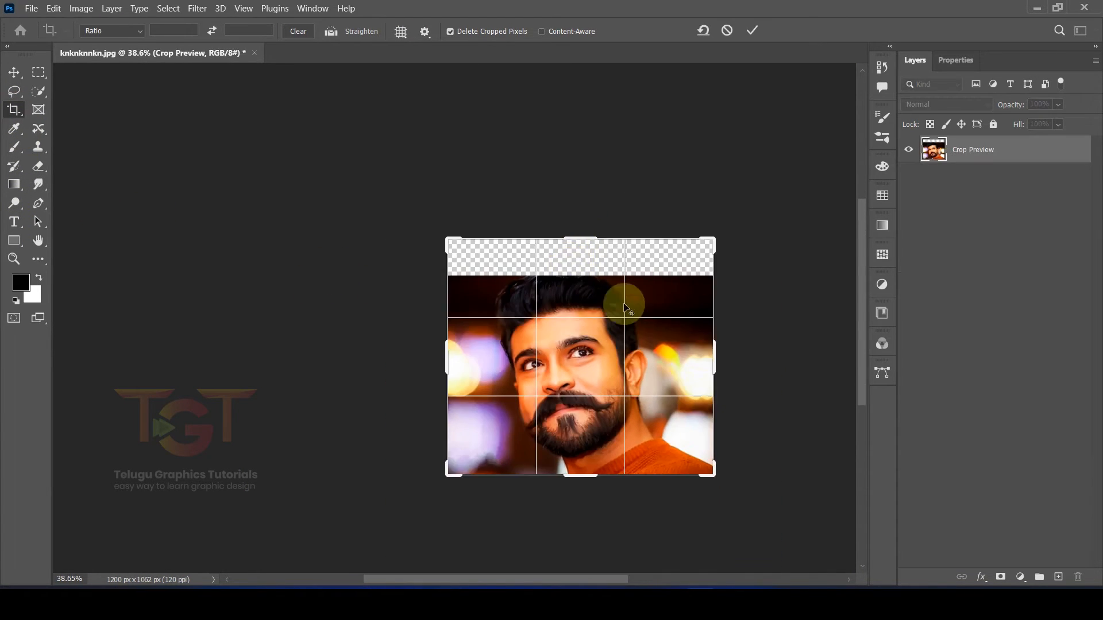
left_click_drag(715, 354, 756, 352)
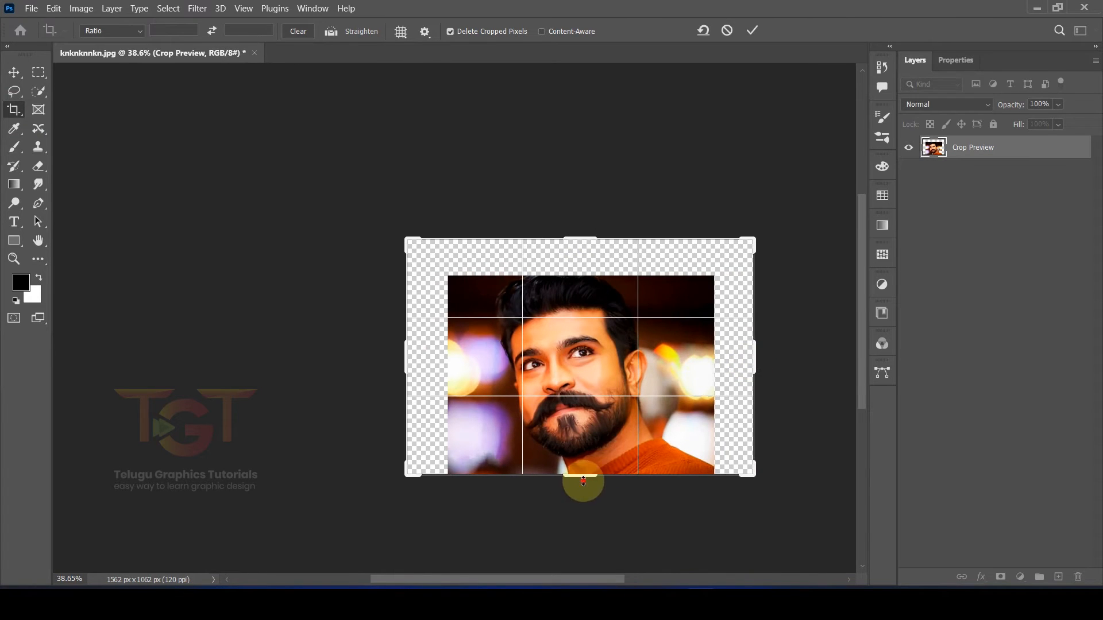
left_click_drag(581, 478, 581, 524)
left_click(750, 30)
Select the man with the Quick Selection tool, copy him onto a new layer and hide layer 2
left_click(14, 72)
scroll(624, 382, "up", 3)
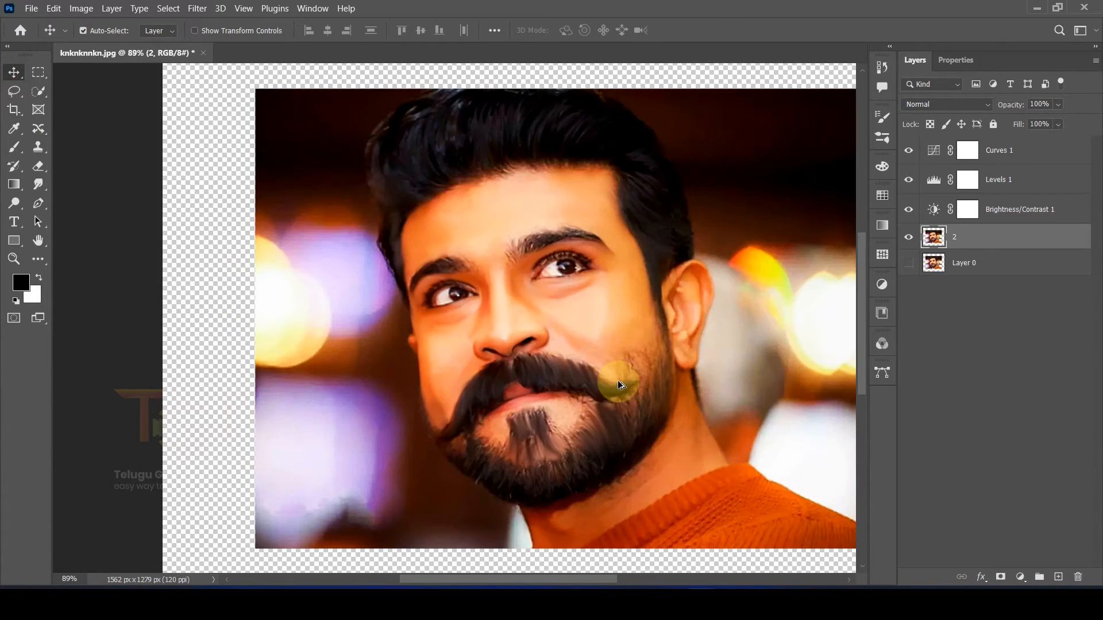
scroll(486, 260, "down", 2)
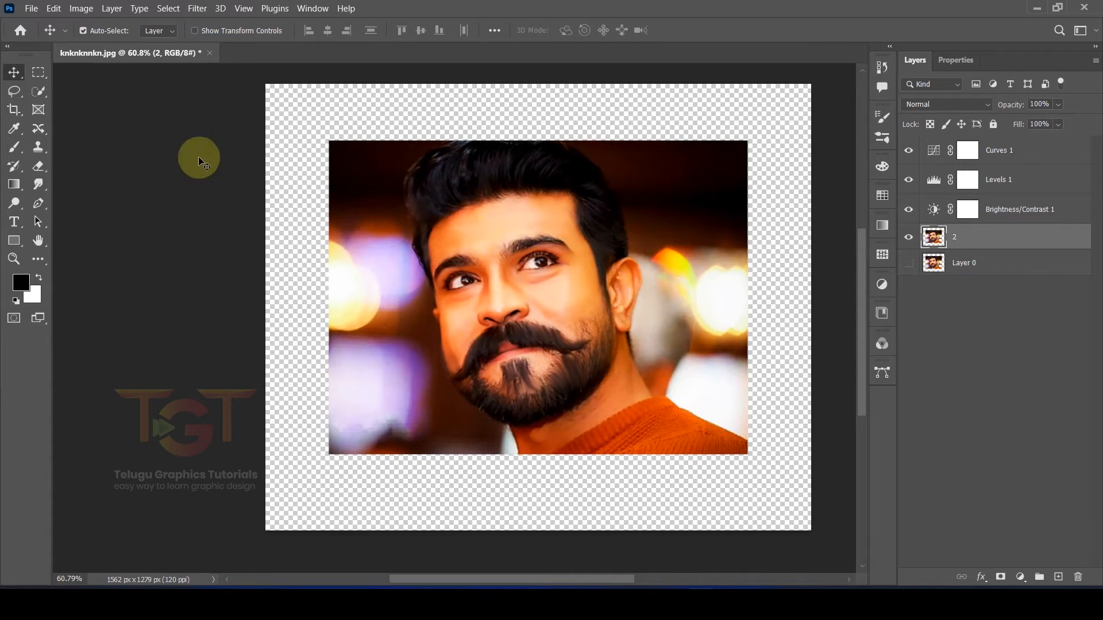
left_click(39, 91)
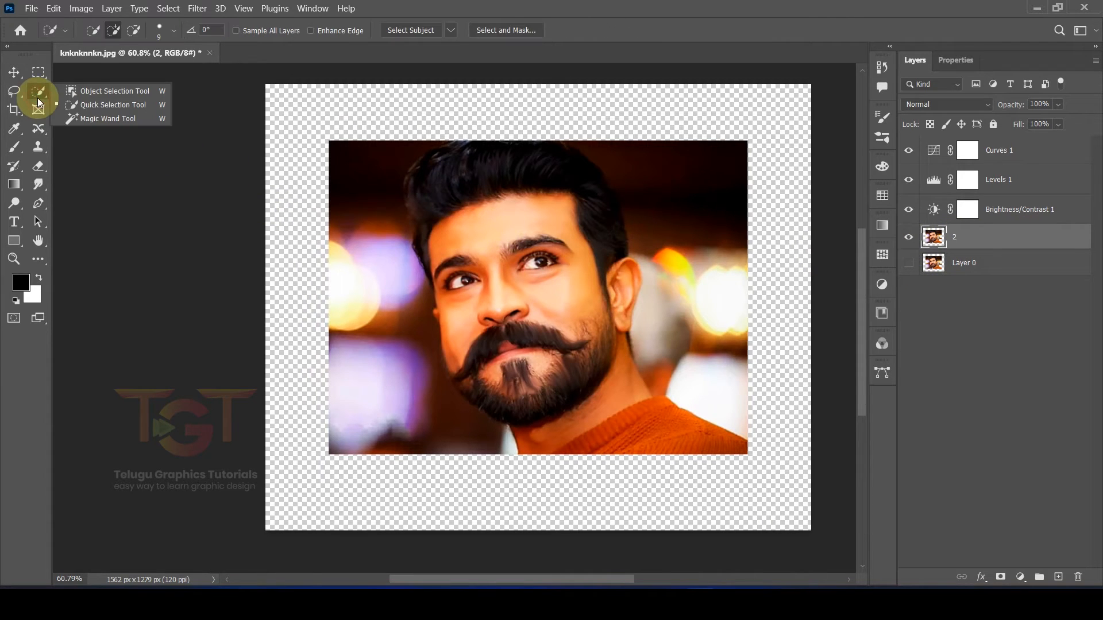
left_click(89, 105)
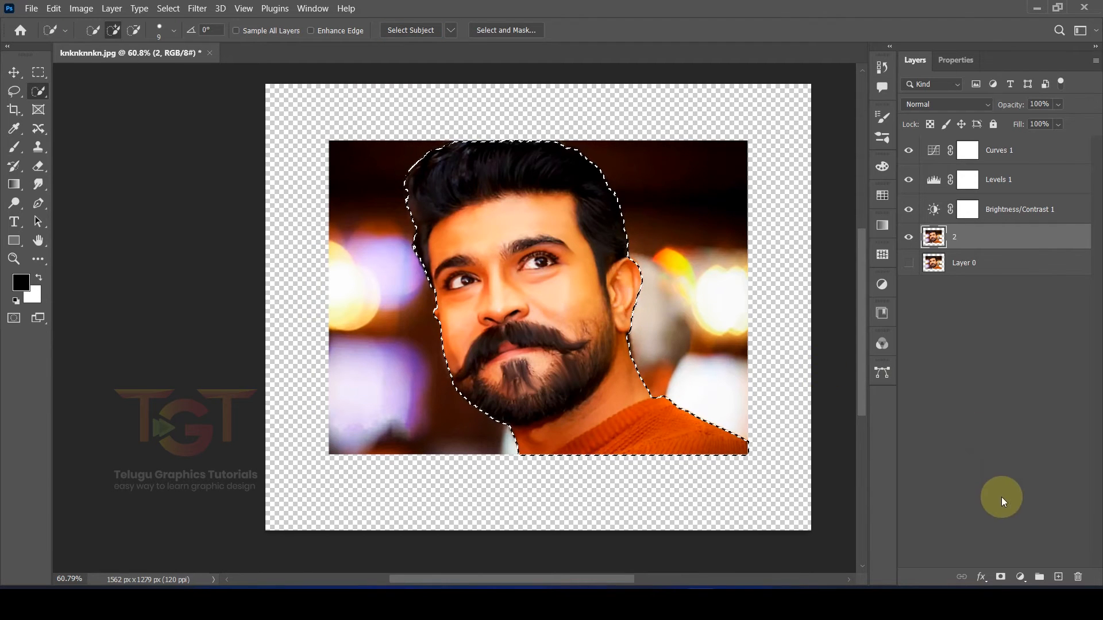
key("ctrl+j")
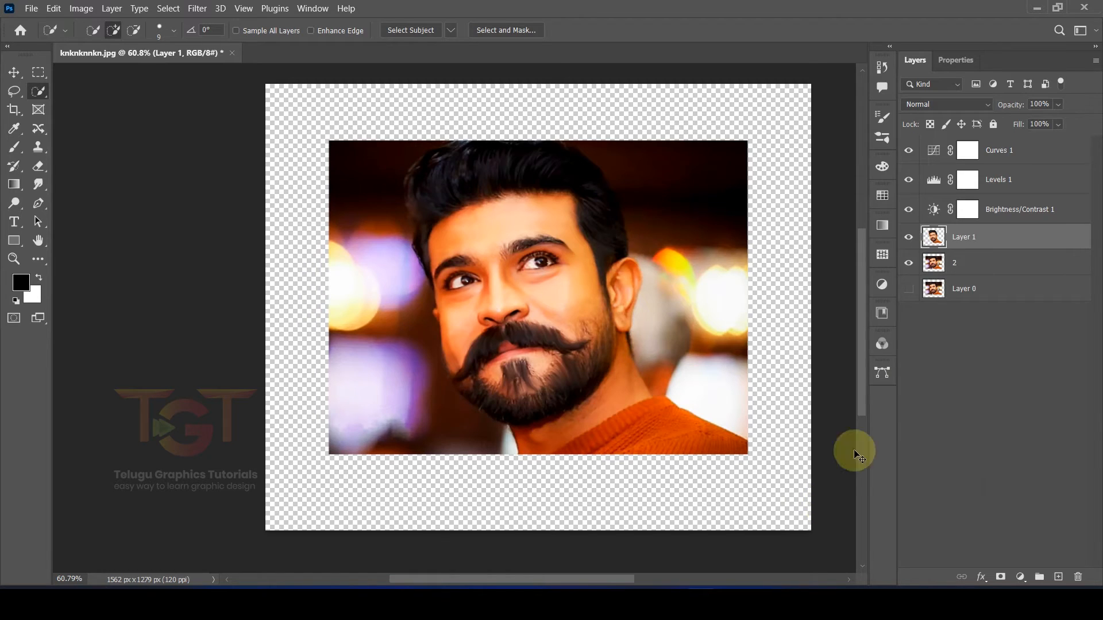
left_click(912, 262)
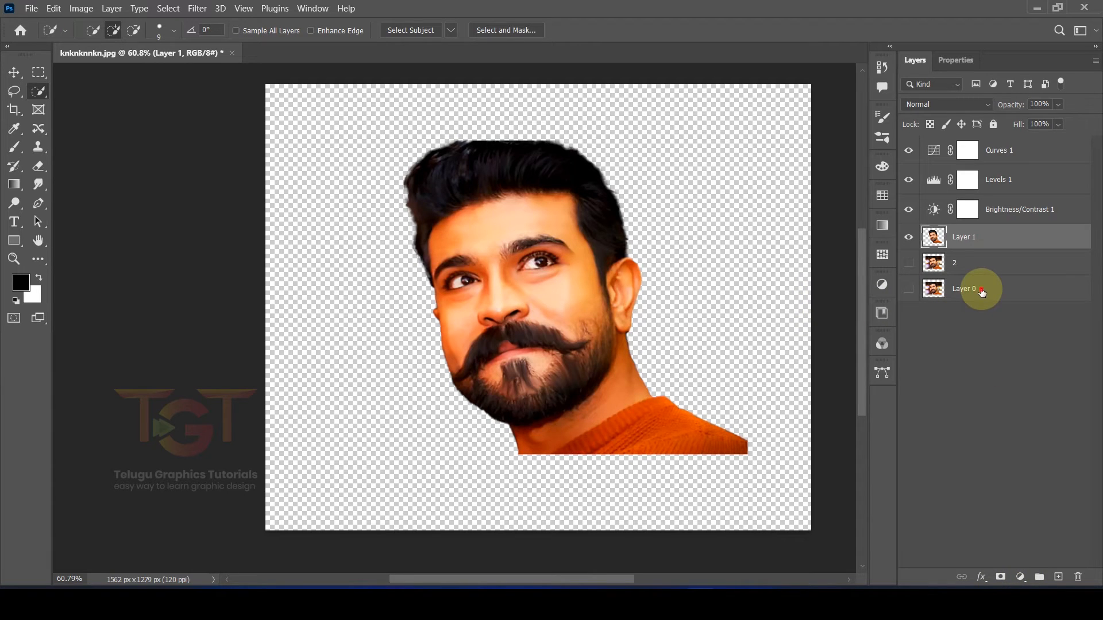
Add a Solid Color fill layer in light orange ffa671 directly above Layer 0
left_click(981, 293)
left_click(1020, 577)
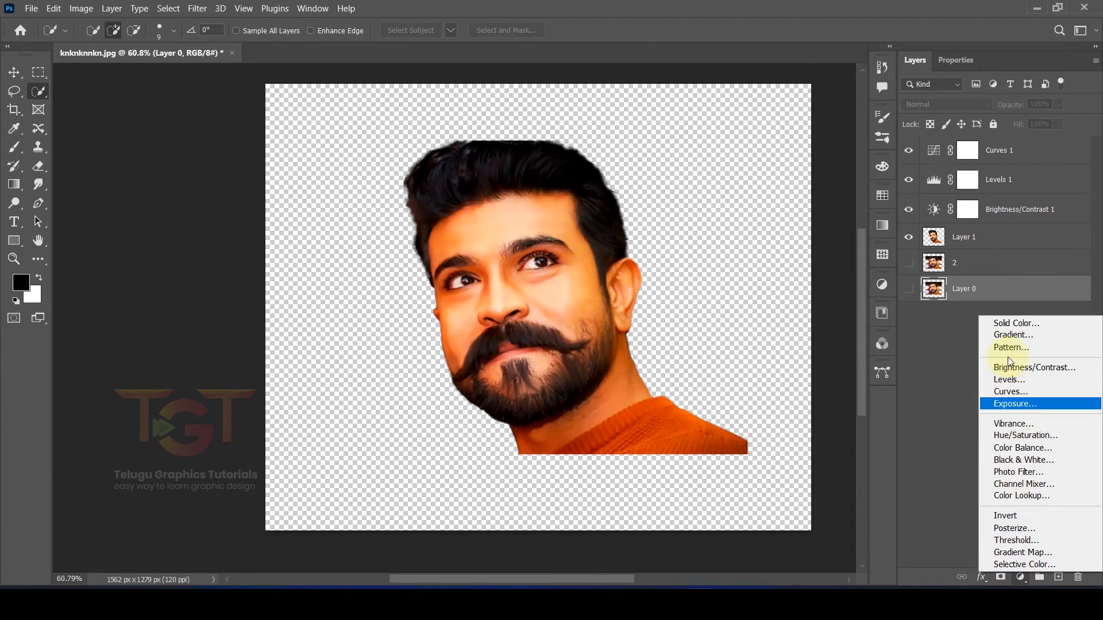
left_click(1005, 323)
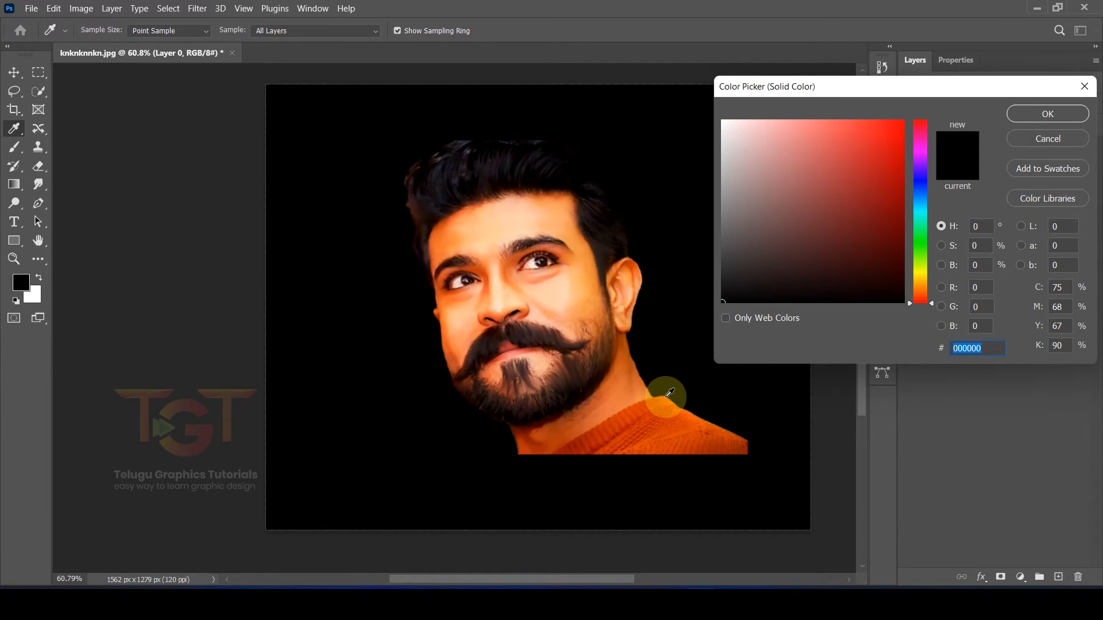
left_click(669, 393)
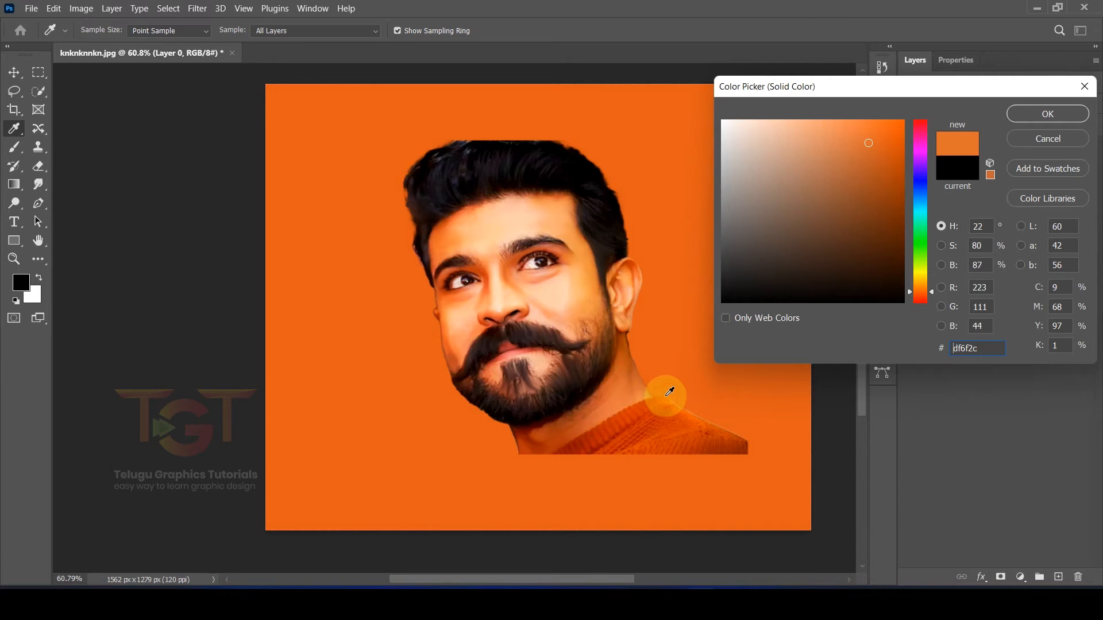
mouse_move(856, 130)
left_mouse_down()
mouse_move(810, 111)
mouse_move(824, 112)
left_mouse_up()
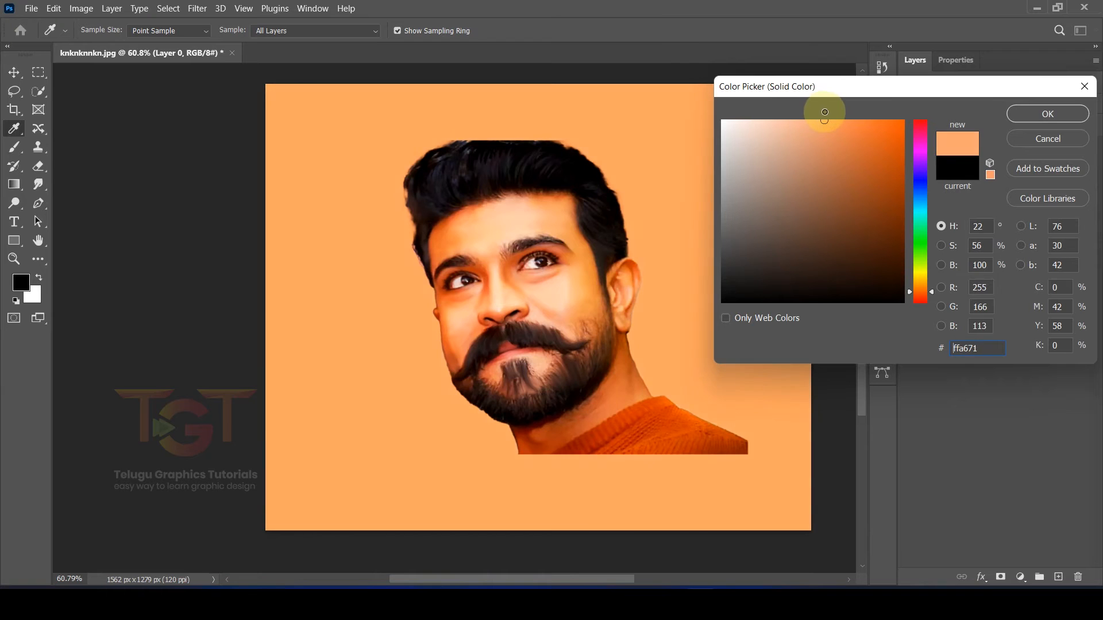
left_click(1048, 113)
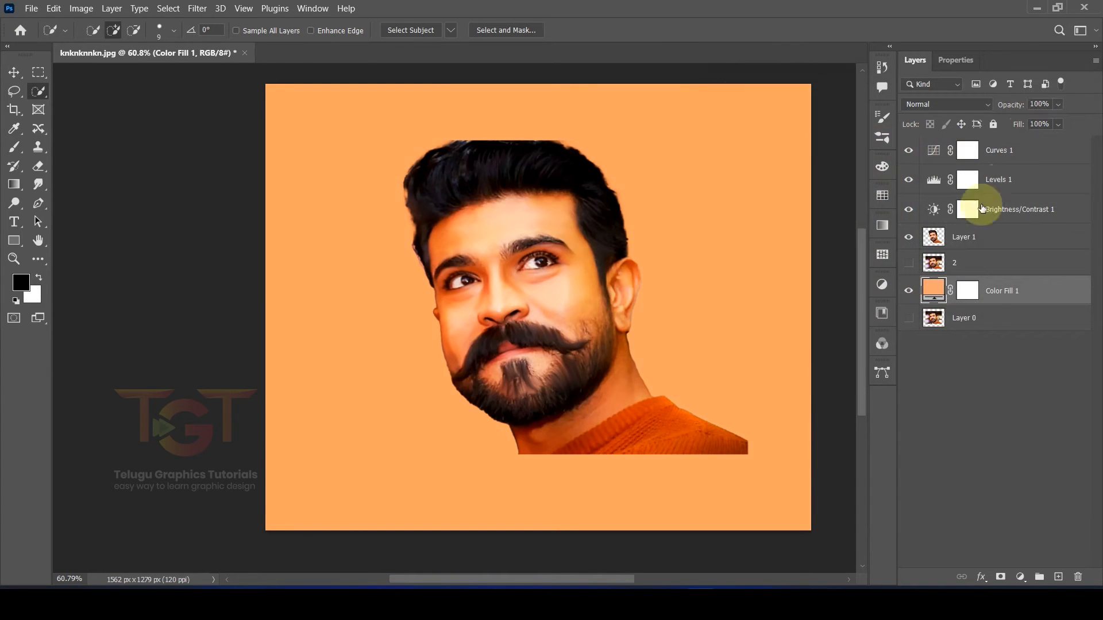
Rename the cutout layer main, duplicate it and hide the original
left_click(934, 243)
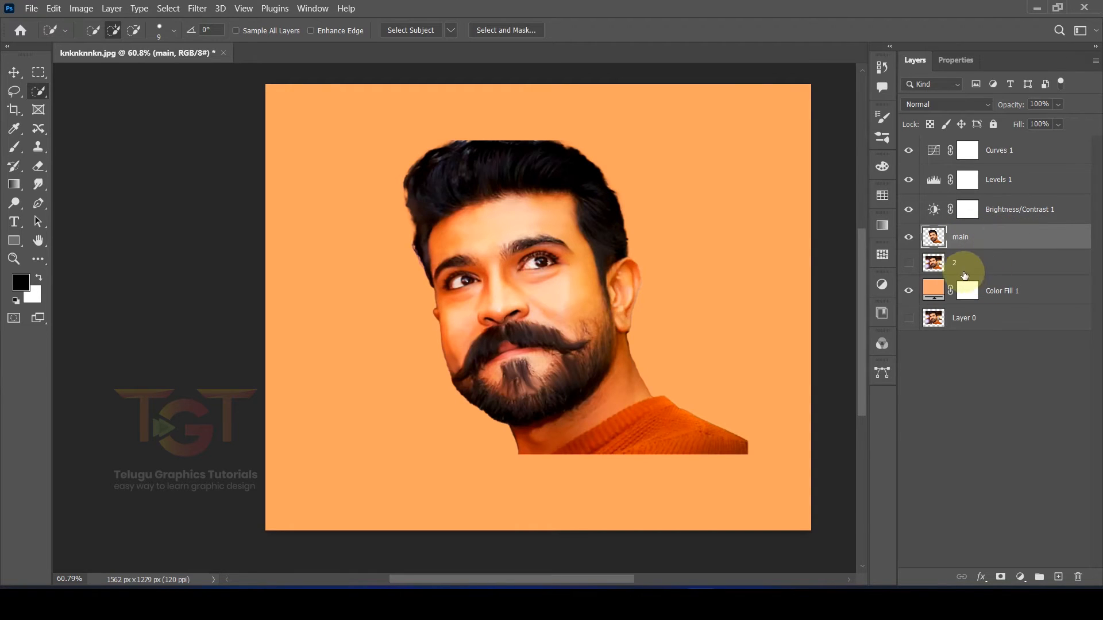
left_click_drag(1006, 229, 1059, 572)
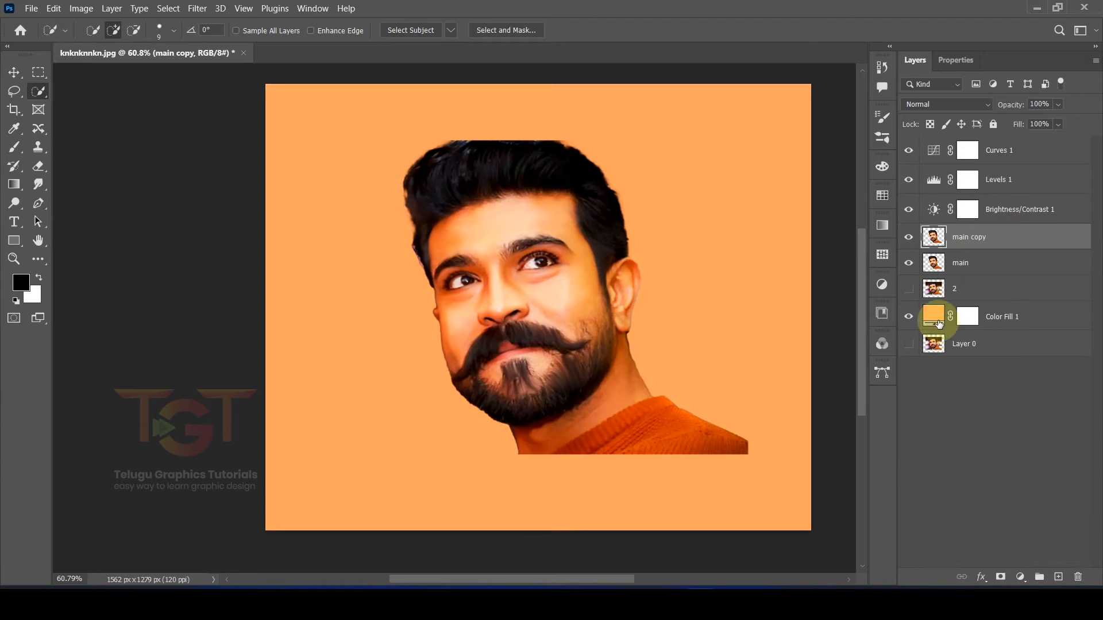
left_click(908, 265)
Smudge the flat-cut top of the hair outward into strands on main copy, using the 20 px brush at 67% strength
scroll(543, 257, "up", 11)
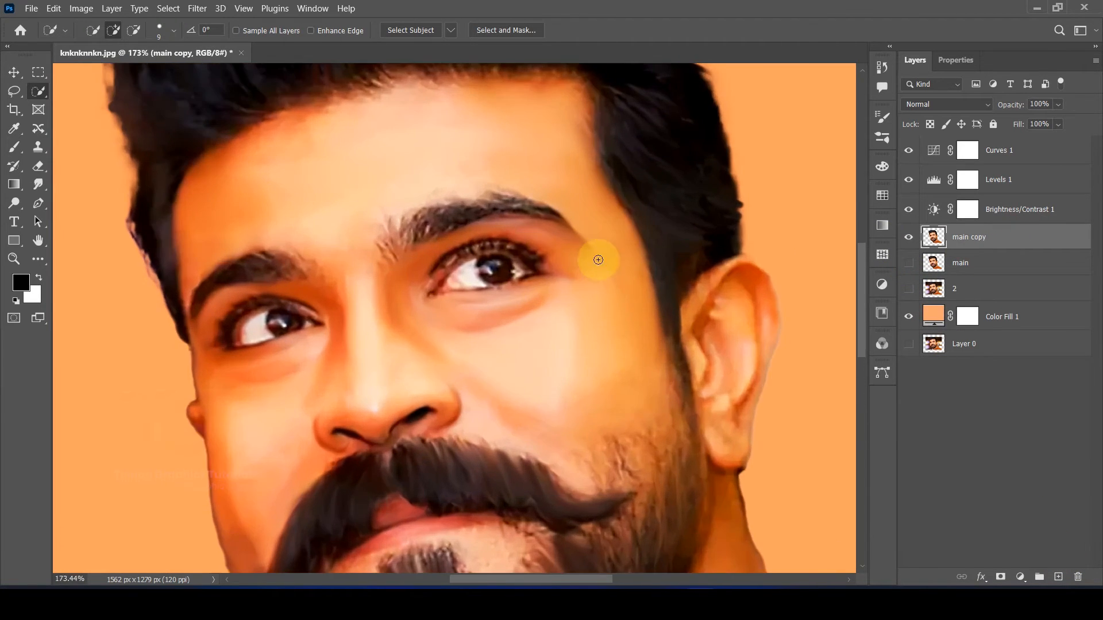
left_click_drag(598, 258, 703, 557)
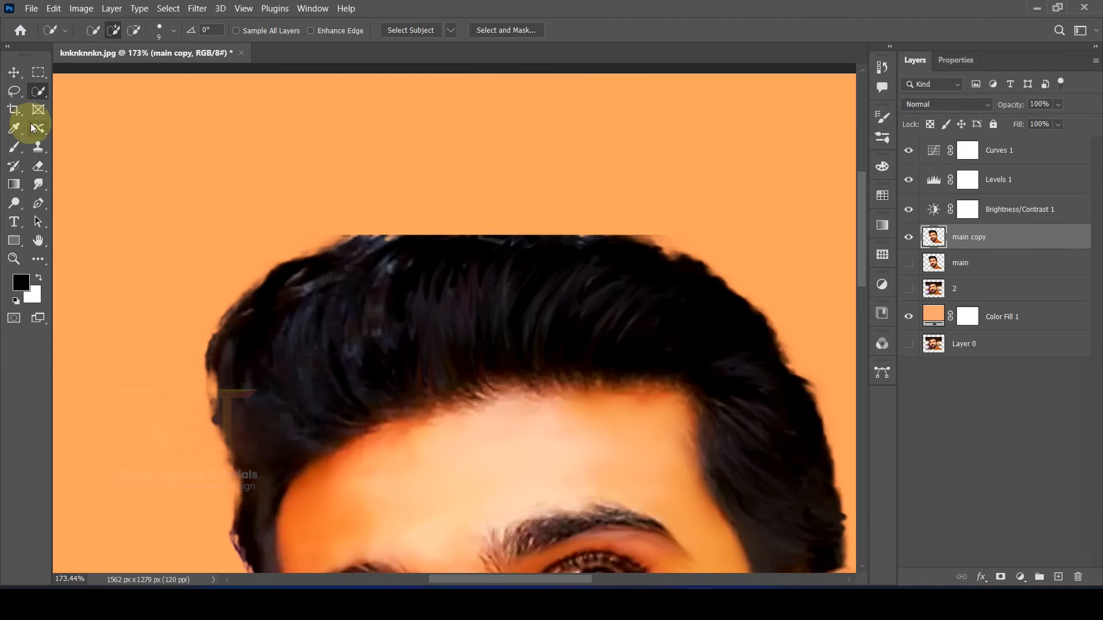
left_click(37, 182)
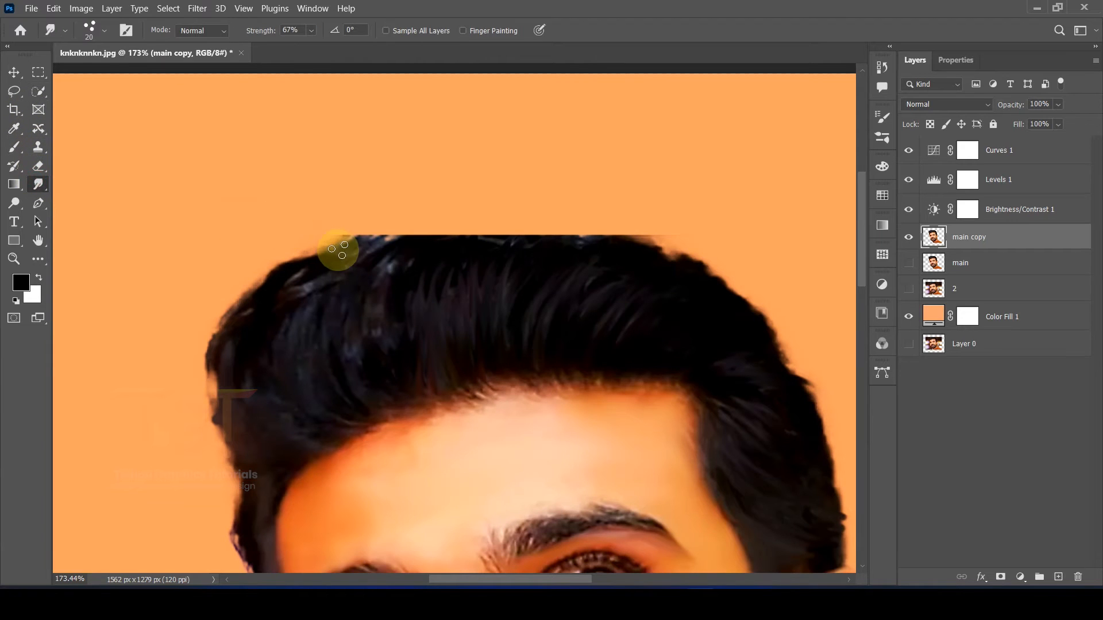
left_click_drag(337, 253, 382, 249)
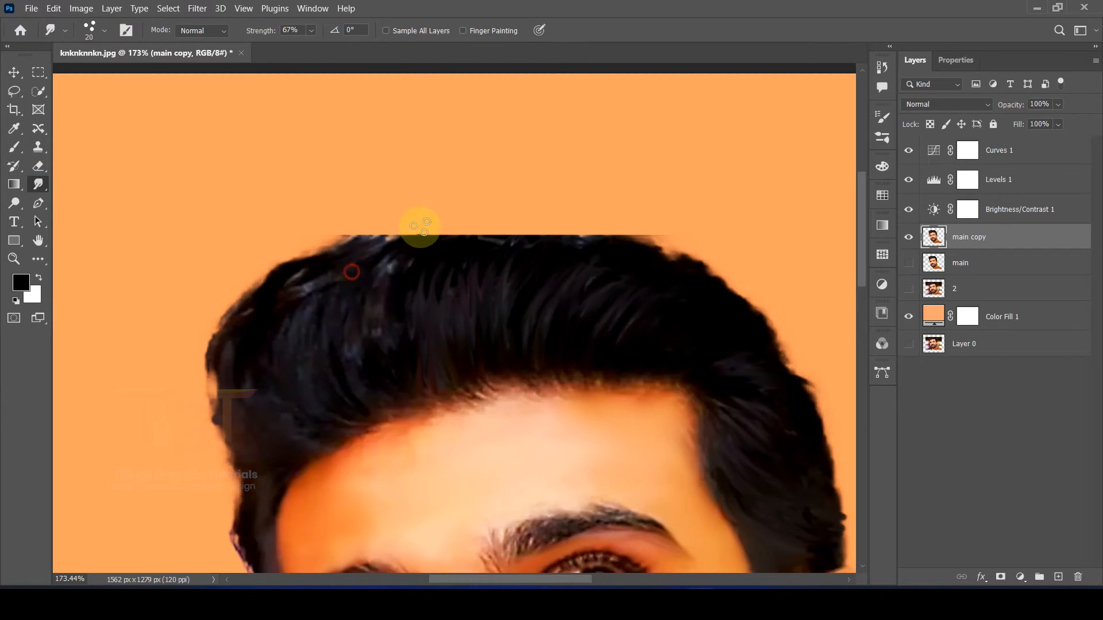
mouse_move(412, 252)
left_mouse_down()
mouse_move(549, 223)
mouse_move(591, 242)
mouse_move(494, 264)
mouse_move(338, 254)
mouse_move(273, 284)
mouse_move(330, 260)
mouse_move(290, 293)
mouse_move(286, 276)
mouse_move(377, 226)
mouse_move(361, 250)
mouse_move(374, 229)
mouse_move(411, 235)
mouse_move(384, 239)
mouse_move(515, 232)
mouse_move(425, 268)
mouse_move(382, 317)
mouse_move(347, 283)
mouse_move(328, 355)
left_mouse_up()
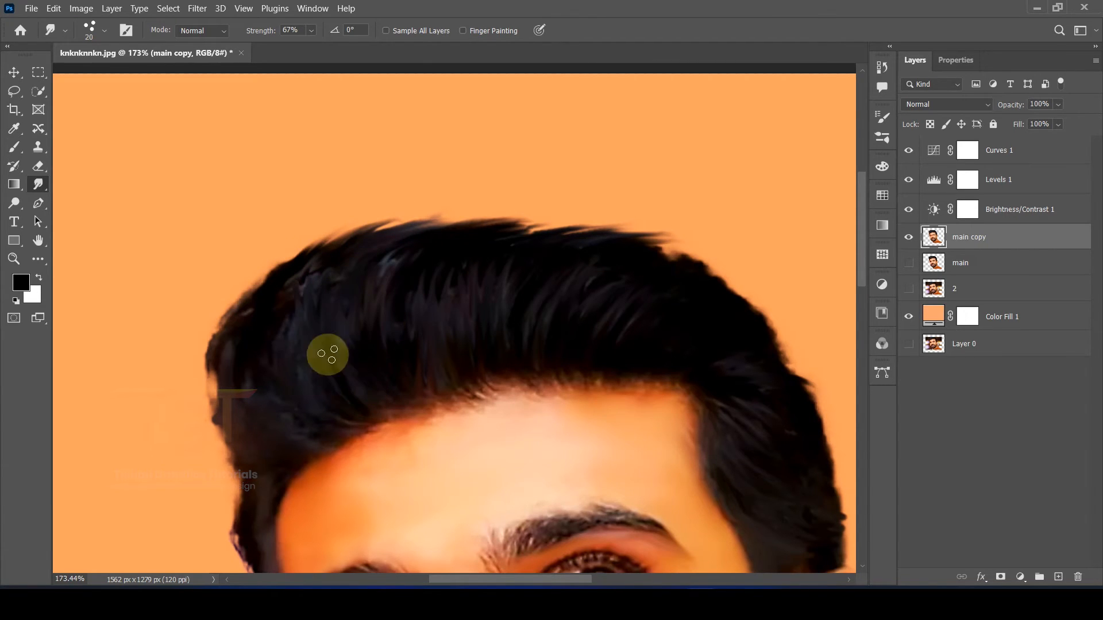
Smudge the hair upward along its outer side edge beside the forehead
left_click_drag(249, 317, 330, 183)
left_click(36, 260)
left_click(38, 184)
scroll(287, 383, "up", 4)
left_click_drag(287, 384, 317, 280)
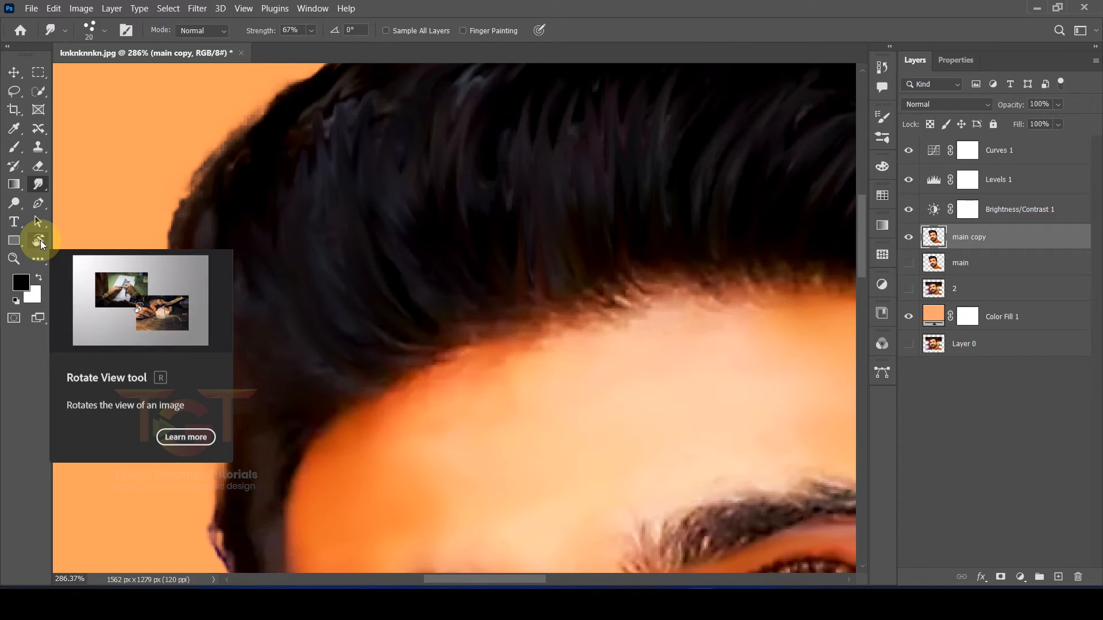
Rotate the canvas view to 47° and return to the Smudge tool
left_click(38, 242)
left_click_drag(206, 281, 394, 357)
left_click_drag(303, 298, 320, 288)
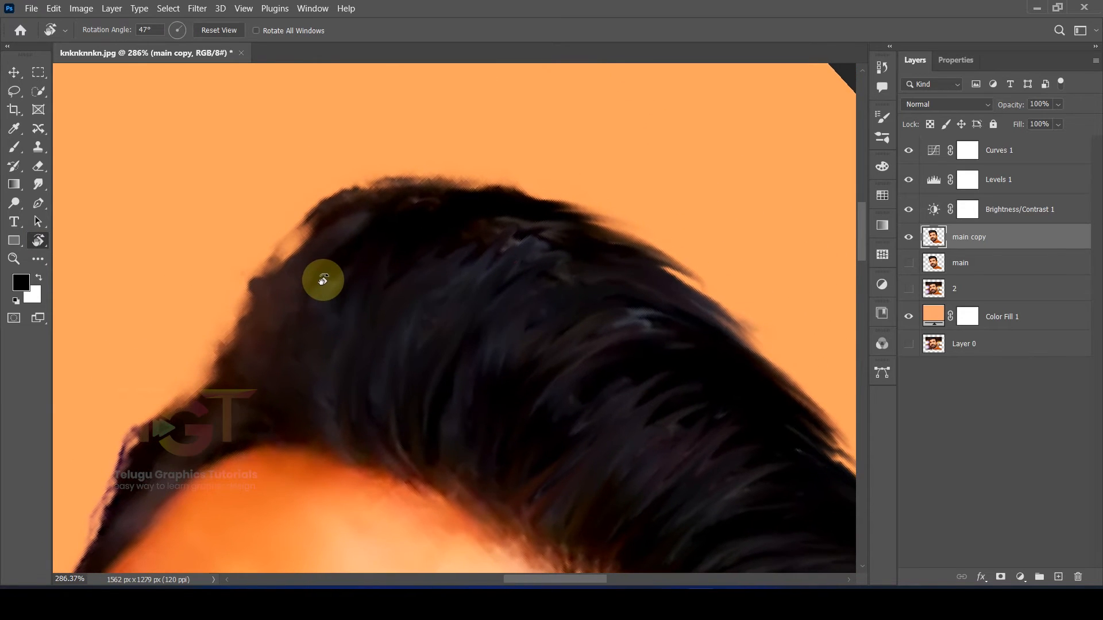
left_click(38, 185)
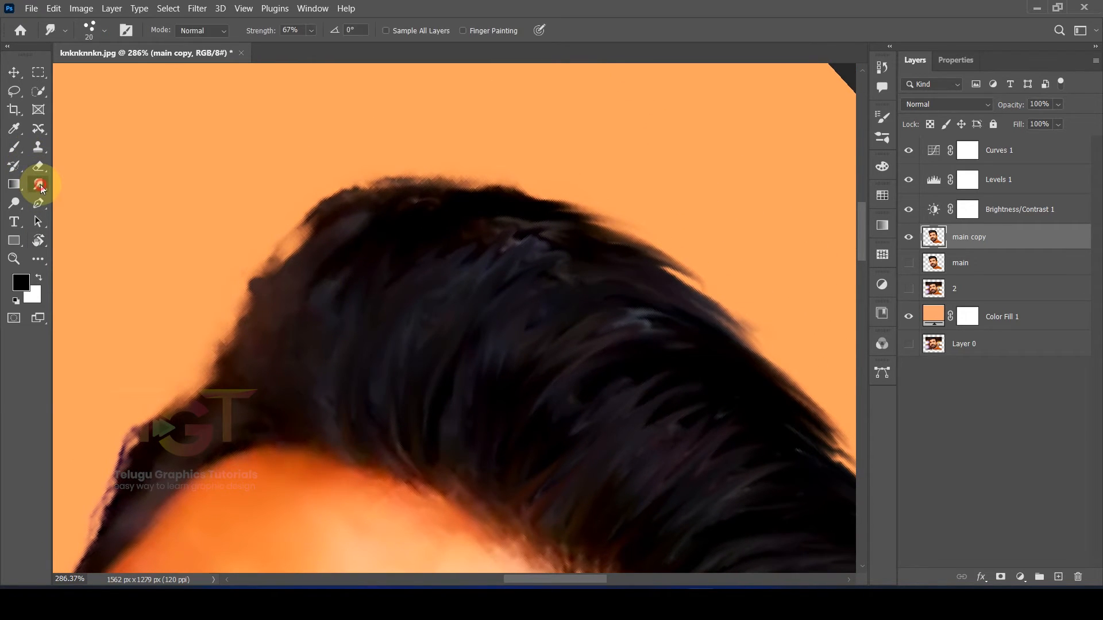
left_click_drag(270, 295, 343, 205)
key("ctrl+z")
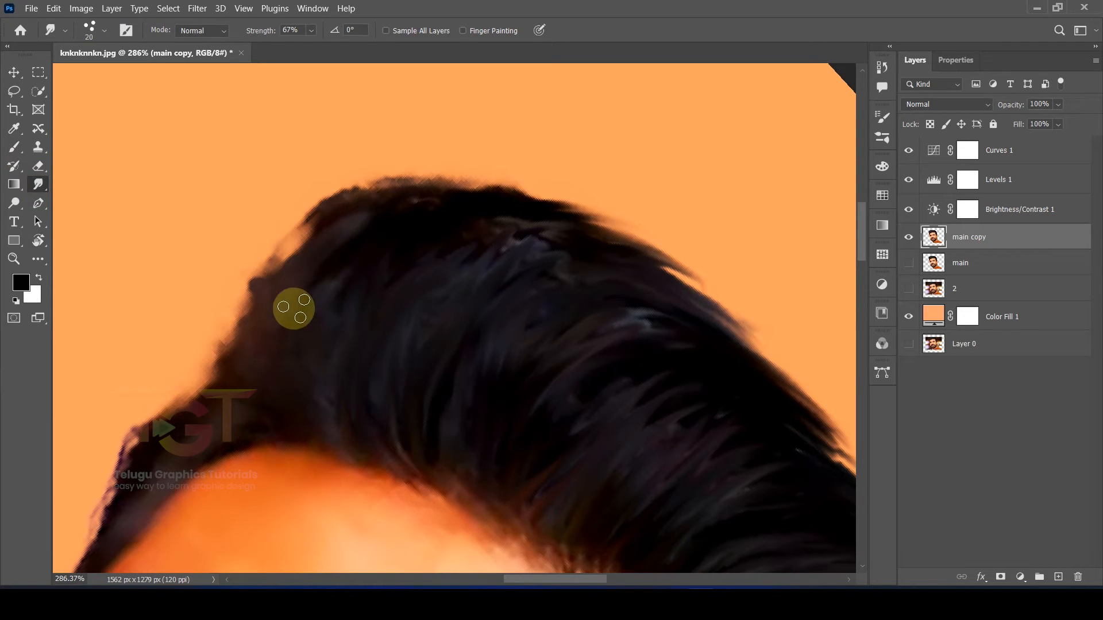
left_click_drag(266, 348, 362, 187)
key("ctrl+z")
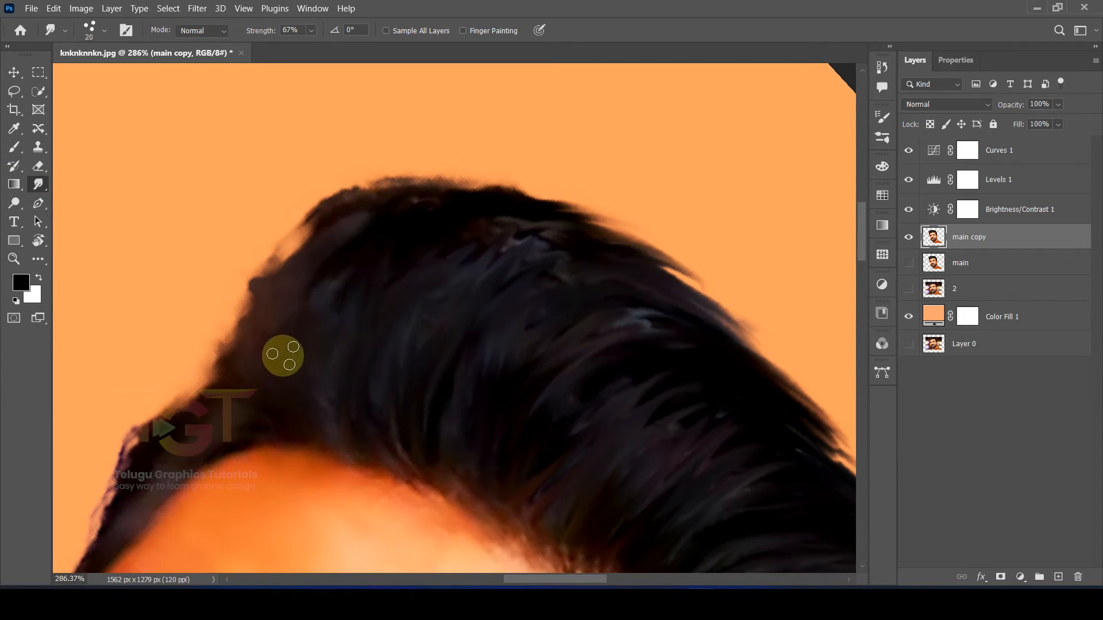
Smudge pointed strands outward along the rounded upper edge of the hair with the 20 px brush
left_click_drag(283, 355, 355, 169)
left_click_drag(305, 276, 417, 149)
key("ctrl+z")
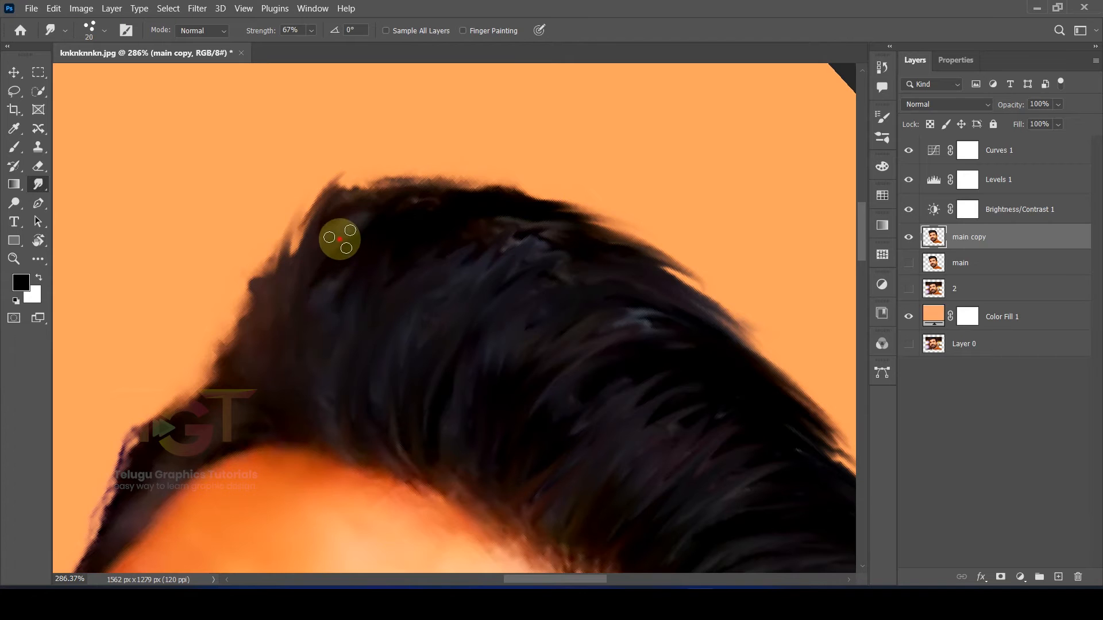
left_click_drag(339, 239, 473, 171)
left_click_drag(377, 228, 556, 183)
left_click_drag(486, 217, 637, 213)
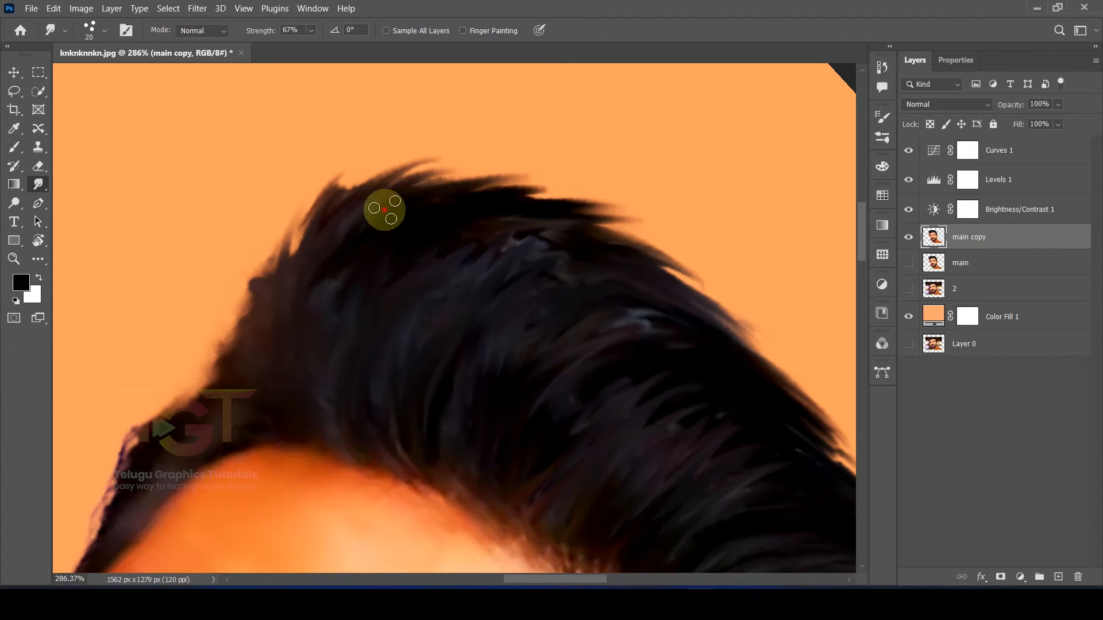
left_click_drag(385, 210, 534, 206)
Rotate the view to 77° and smudge the rough outer hair edge beside the temple into outward strands
key("r")
left_click_drag(346, 291, 324, 236)
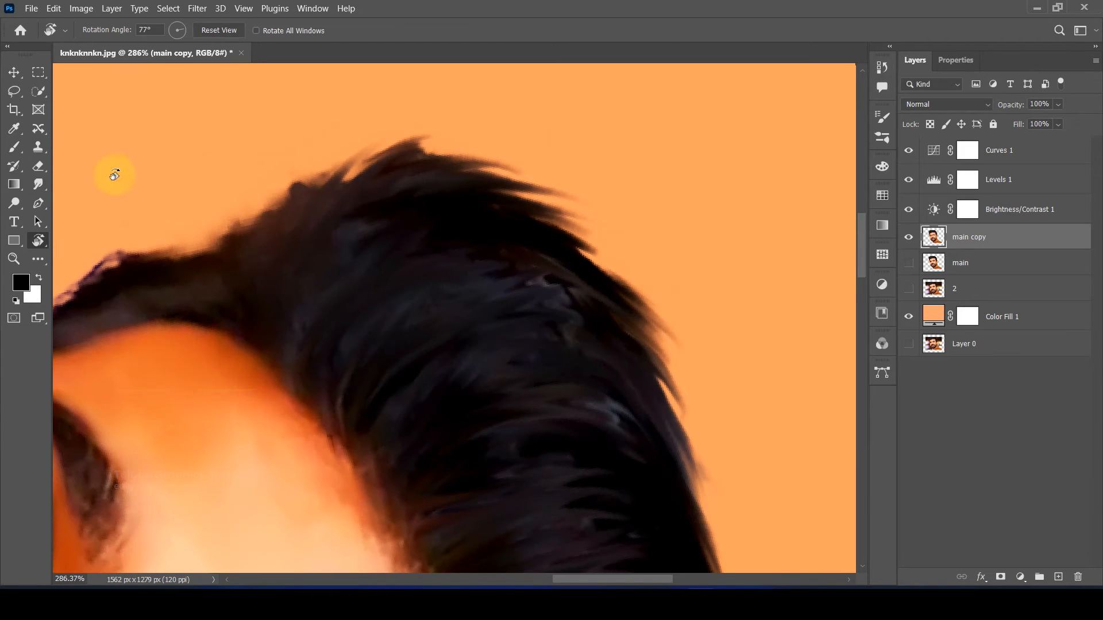
left_click(36, 184)
left_click_drag(253, 230, 453, 135)
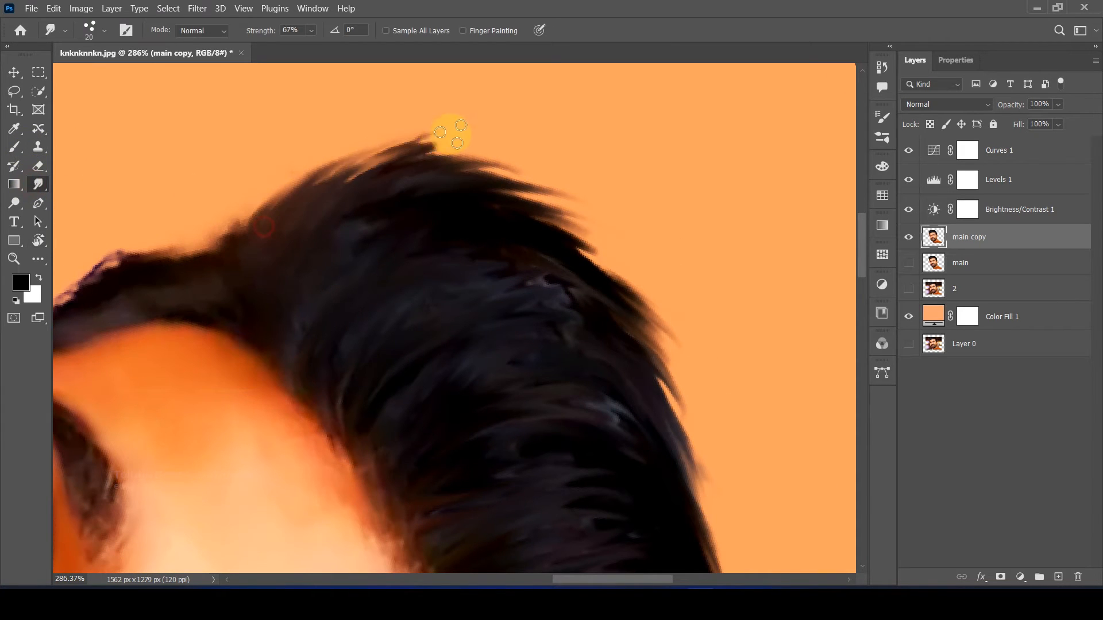
left_click_drag(304, 220, 474, 164)
mouse_move(405, 178)
left_mouse_down()
mouse_move(502, 167)
mouse_move(553, 187)
left_mouse_up()
Smudge the inner hair from the hairline back toward the outer edge in long strands
left_click_drag(301, 337, 426, 304)
left_click_drag(347, 338, 537, 302)
left_click_drag(389, 339, 583, 323)
left_click_drag(539, 290, 592, 287)
left_click_drag(367, 400, 571, 317)
mouse_move(414, 396)
left_mouse_down()
mouse_move(443, 375)
mouse_move(605, 340)
left_mouse_up()
Reduce the brush to 10 px and smudge finer strands through the hair above the forehead, rotating the view to follow them
key("r")
mouse_move(509, 378)
left_mouse_down()
mouse_move(512, 298)
mouse_move(485, 333)
left_mouse_up()
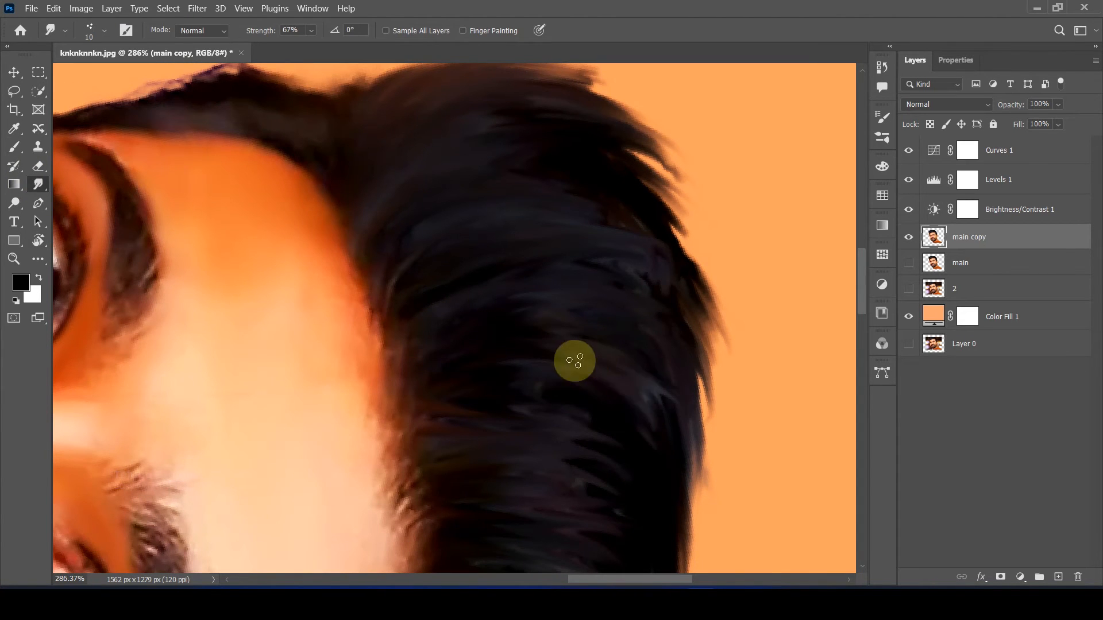
key("r")
mouse_move(640, 487)
left_mouse_down()
mouse_move(422, 217)
mouse_move(643, 211)
left_mouse_up()
mouse_move(586, 207)
left_mouse_down()
mouse_move(412, 458)
mouse_move(386, 347)
left_mouse_up()
scroll(352, 375, "up", 6)
mouse_move(504, 367)
left_mouse_down()
mouse_move(679, 384)
mouse_move(810, 340)
left_mouse_up()
left_click_drag(404, 329, 468, 350)
left_click_drag(344, 373, 854, 317)
left_click_drag(711, 345, 569, 362)
Rotate the view further and smudge fine 10 px strands along the top edge of the hair
key("r")
mouse_move(580, 247)
left_mouse_down()
mouse_move(421, 246)
mouse_move(379, 299)
left_mouse_up()
mouse_move(367, 322)
left_mouse_down()
mouse_move(547, 335)
mouse_move(546, 299)
left_mouse_up()
left_click_drag(603, 382, 546, 423)
left_click_drag(652, 350, 517, 404)
mouse_move(601, 350)
left_mouse_down()
mouse_move(426, 425)
mouse_move(373, 418)
left_mouse_up()
mouse_move(432, 370)
left_mouse_down()
mouse_move(628, 386)
mouse_move(853, 468)
left_mouse_up()
Rotate the view and smudge fine 10 px strands outward along the hair's upper outer edge
key("r")
left_click_drag(247, 189, 206, 280)
left_click_drag(675, 339, 367, 418)
left_click_drag(793, 355, 566, 437)
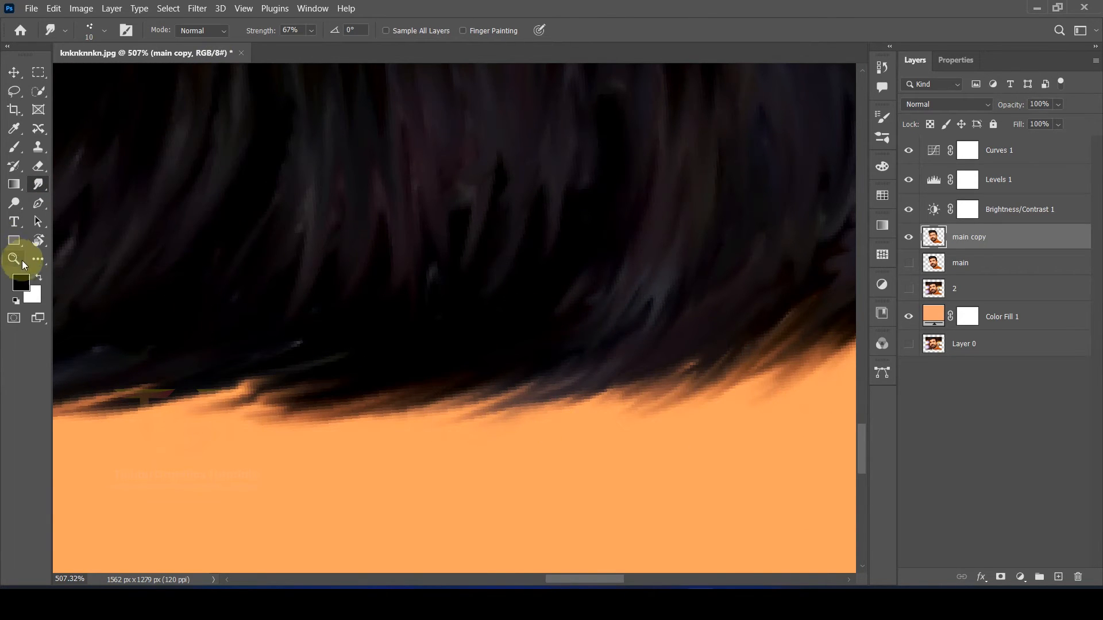
Reset the view, rotate it to 65° and smudge the rough hair edge behind the temple into outward strands
left_click(38, 241)
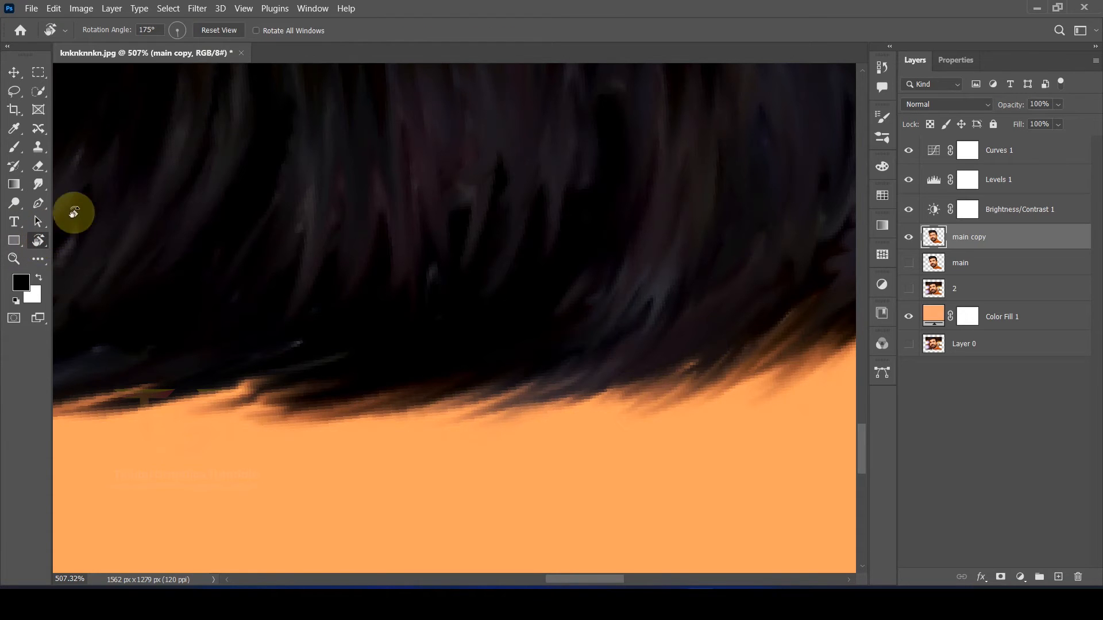
left_click(219, 30)
scroll(325, 175, "down", 14)
scroll(347, 214, "up", 11)
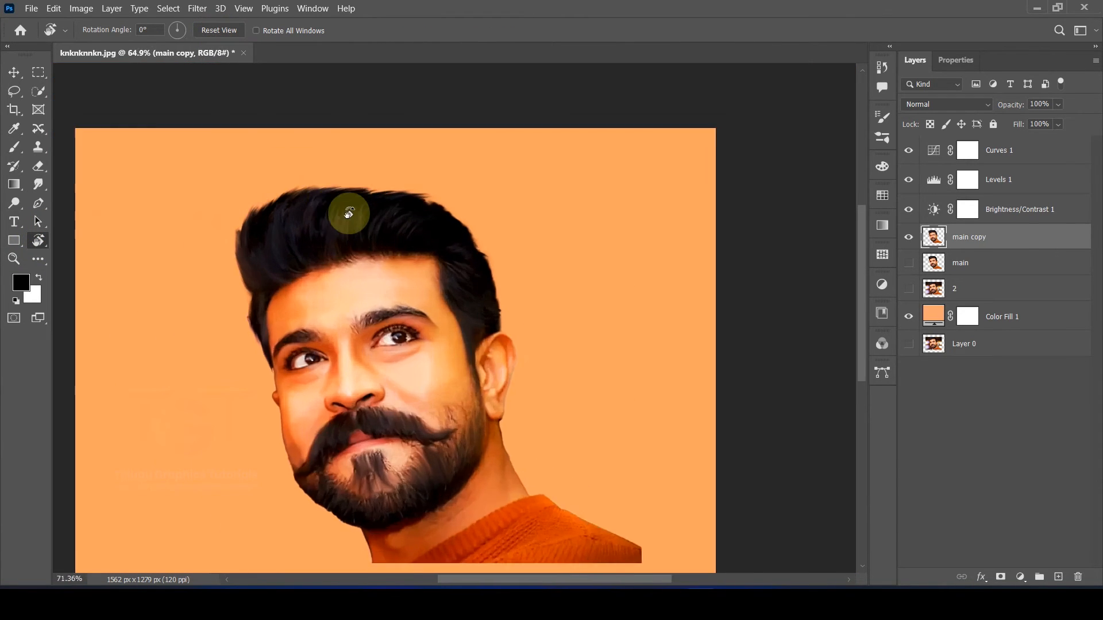
scroll(373, 206, "up", 3)
scroll(454, 216, "up", 3)
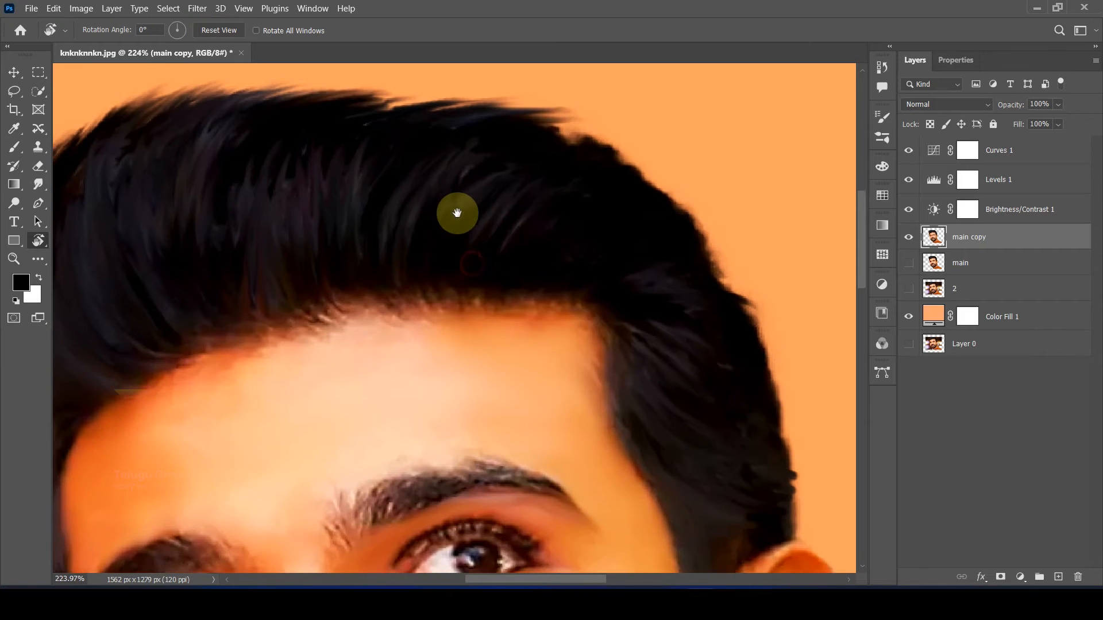
scroll(692, 273, "up", 5)
scroll(693, 273, "up", 1)
left_click_drag(678, 290, 547, 442)
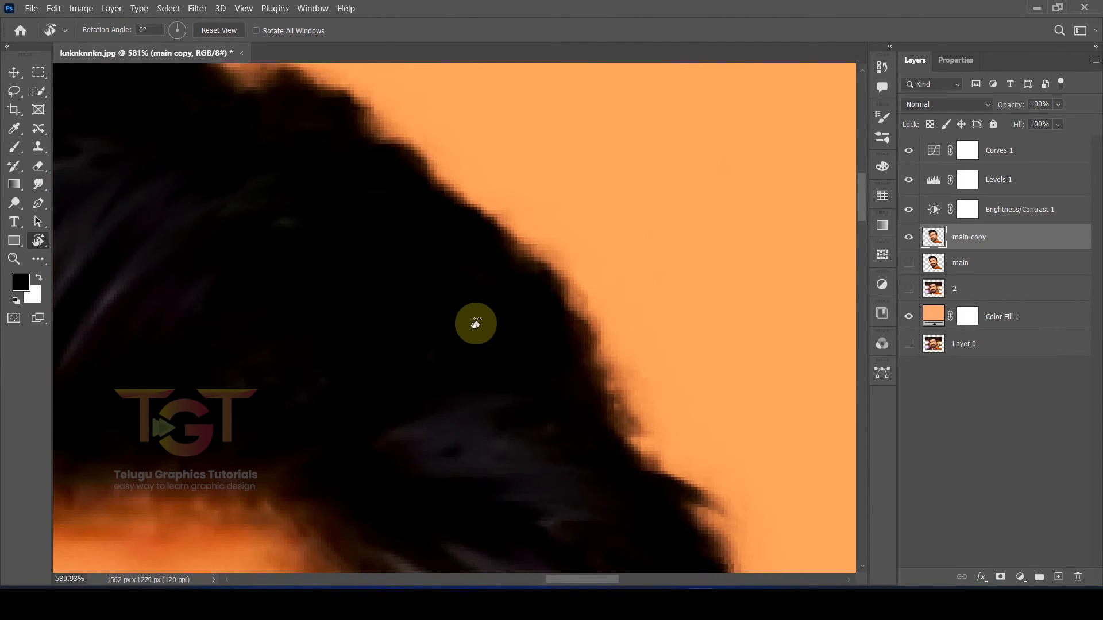
mouse_move(398, 246)
left_mouse_down()
mouse_move(380, 211)
mouse_move(500, 211)
mouse_move(497, 360)
left_mouse_up()
scroll(473, 209, "down", 3)
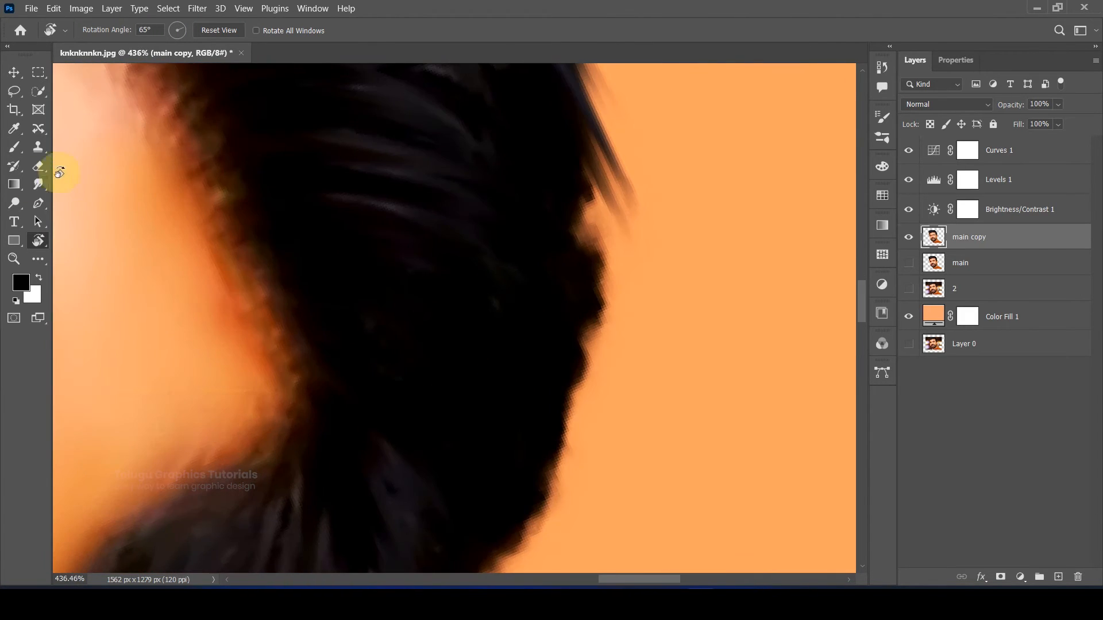
left_click(38, 184)
left_click_drag(376, 478, 523, 287)
left_click_drag(445, 442, 646, 218)
Rotate the view again and smudge the side hair and its edge above the ear into fine strands
key("r")
left_click_drag(607, 354, 290, 259)
left_click(38, 185)
mouse_move(218, 310)
left_mouse_down()
mouse_move(203, 333)
mouse_move(220, 228)
left_mouse_up()
left_click_drag(785, 308, 566, 342)
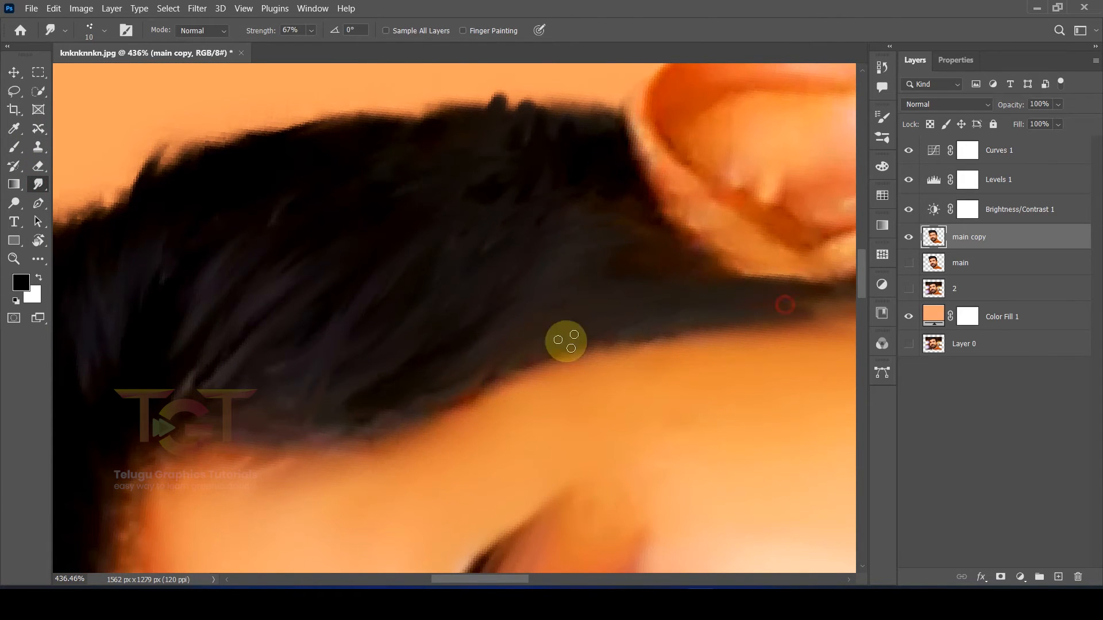
Smudge the side beard along the cheek and jaw into soft strokes at 34% strength
scroll(415, 202, "down", 15)
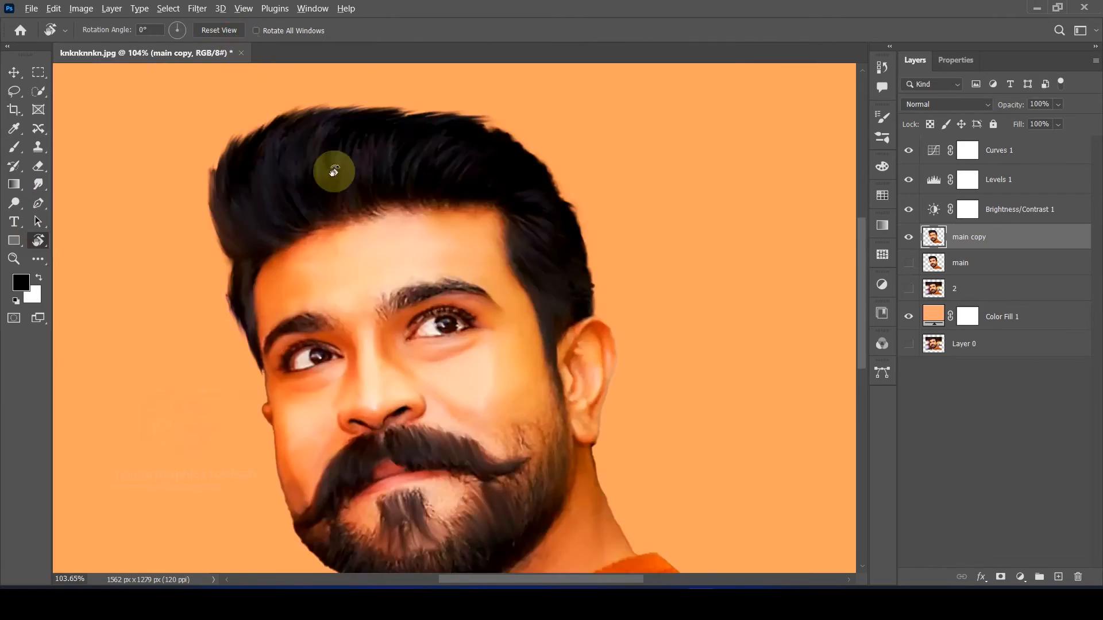
scroll(635, 456, "up", 8)
key("bracketleft")
left_click_drag(598, 283, 611, 222)
left_click_drag(499, 368, 601, 231)
left_click_drag(531, 172, 494, 333)
left_click_drag(431, 213, 406, 377)
left_click_drag(404, 299, 589, 389)
mouse_move(531, 276)
left_mouse_down()
mouse_move(586, 229)
mouse_move(560, 253)
left_mouse_up()
Smudge the skin below the lower lip and pull the chin beard into long downward strands with a 40 px brush
scroll(321, 276, "up", 8)
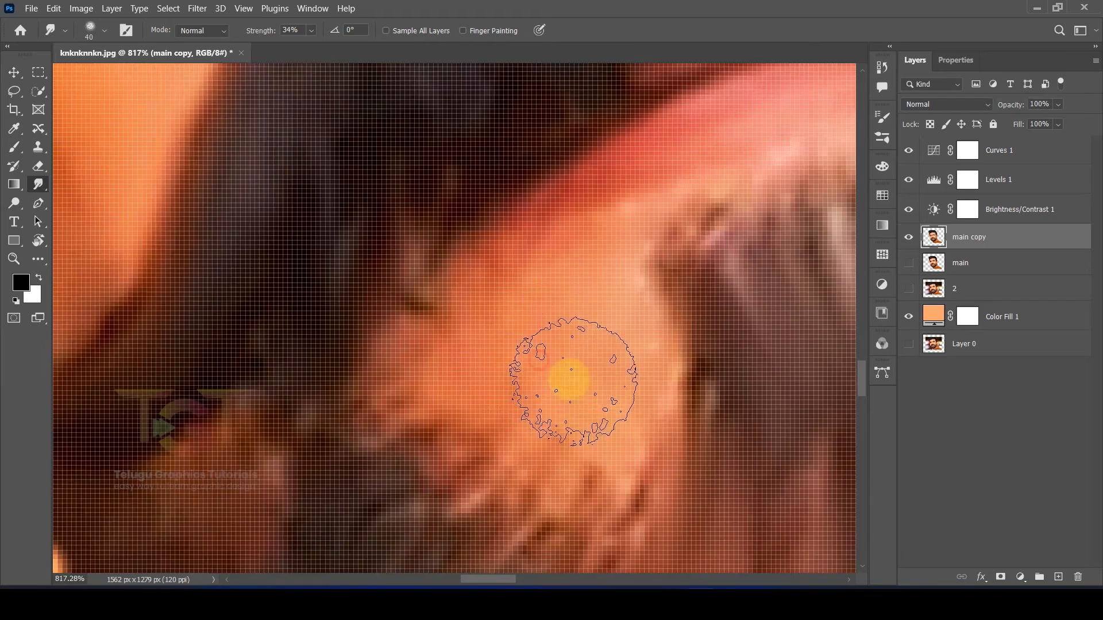
left_click_drag(574, 382, 623, 310)
scroll(568, 287, "down", 8)
left_click_drag(574, 212, 600, 259)
mouse_move(529, 216)
left_mouse_down()
mouse_move(533, 206)
mouse_move(571, 276)
mouse_move(557, 381)
mouse_move(394, 345)
mouse_move(285, 289)
mouse_move(377, 419)
left_mouse_up()
left_click_drag(402, 546, 406, 350)
left_click_drag(689, 232, 488, 305)
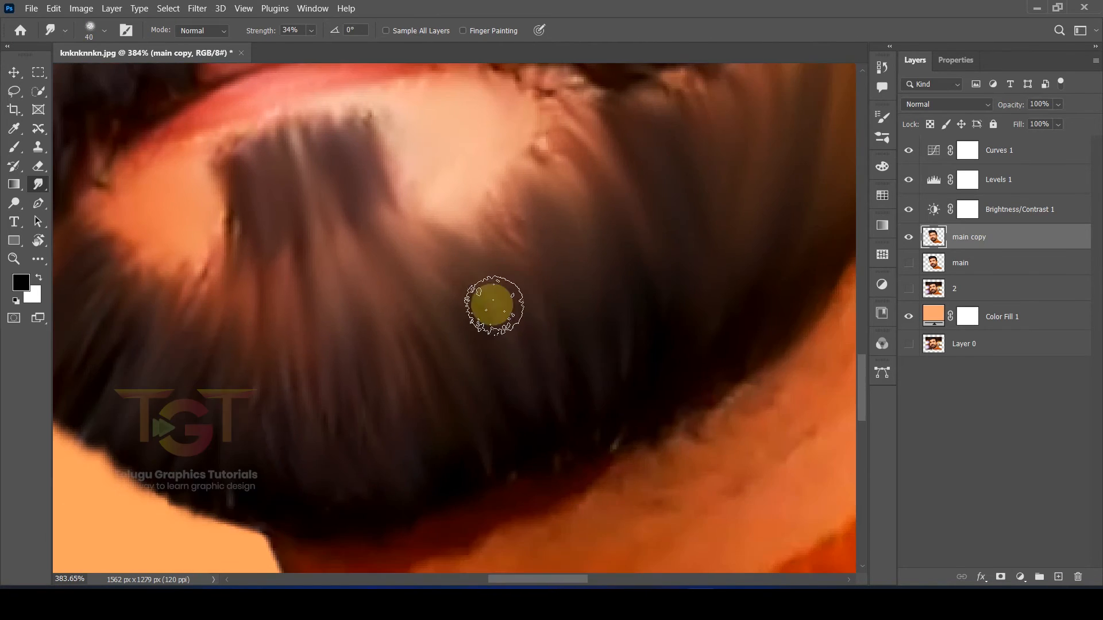
left_click_drag(626, 201, 557, 431)
left_click_drag(488, 333, 414, 511)
Smudge the finer beard hairs beside the mouth corner and chin with a smaller brush
scroll(454, 311, "up", 2)
left_click_drag(455, 311, 483, 310)
key("bracketleft")
key("bracketleft")
key("bracketleft")
mouse_move(534, 313)
left_mouse_down()
mouse_move(628, 297)
mouse_move(710, 326)
left_mouse_up()
left_click_drag(550, 166, 783, 170)
left_click_drag(783, 169, 487, 288)
Enlarge the brush to 50 px and blend the upper edge of the beard softly into the cheek
scroll(418, 374, "down", 4)
key("bracketright")
key("bracketright")
key("bracketright")
key("bracketright")
key("bracketright")
mouse_move(540, 198)
left_mouse_down()
mouse_move(492, 303)
mouse_move(471, 297)
left_mouse_up()
mouse_move(662, 371)
left_mouse_down()
mouse_move(687, 153)
mouse_move(705, 104)
left_mouse_up()
scroll(632, 258, "up", 2)
left_click_drag(591, 242, 652, 303)
scroll(651, 302, "down", 8)
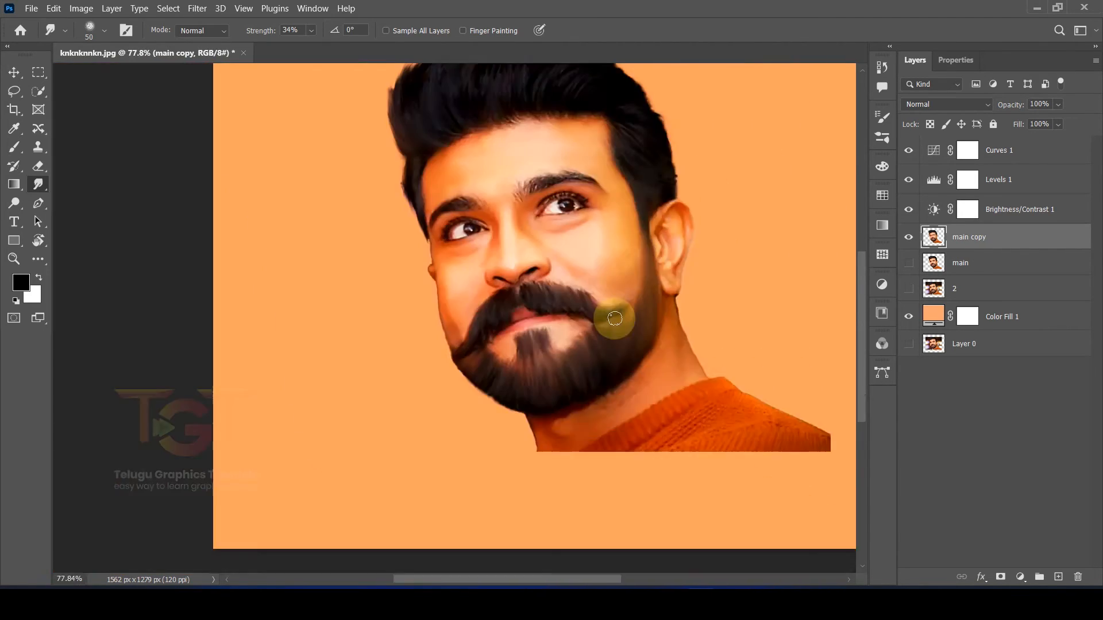
Smudge the ear's upper rim and inner skin with a 25 px brush and its lobe with a 15 px brush
scroll(614, 323, "up", 5)
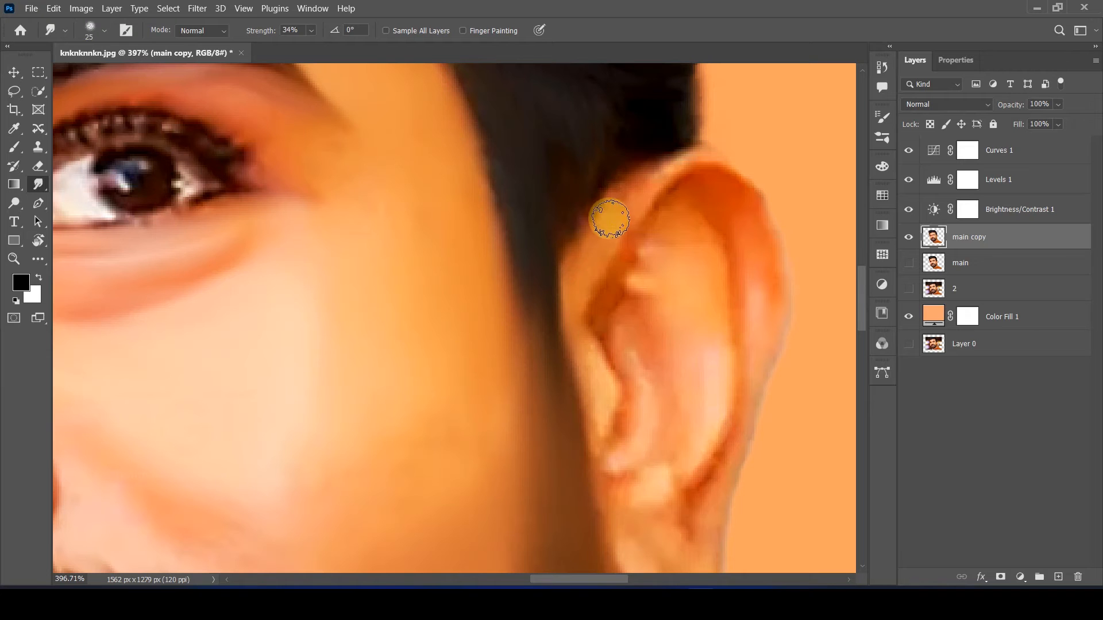
mouse_move(610, 219)
left_mouse_down()
mouse_move(718, 151)
mouse_move(731, 202)
left_mouse_up()
mouse_move(589, 282)
left_mouse_down()
mouse_move(607, 201)
mouse_move(658, 276)
left_mouse_up()
scroll(659, 276, "down", 1)
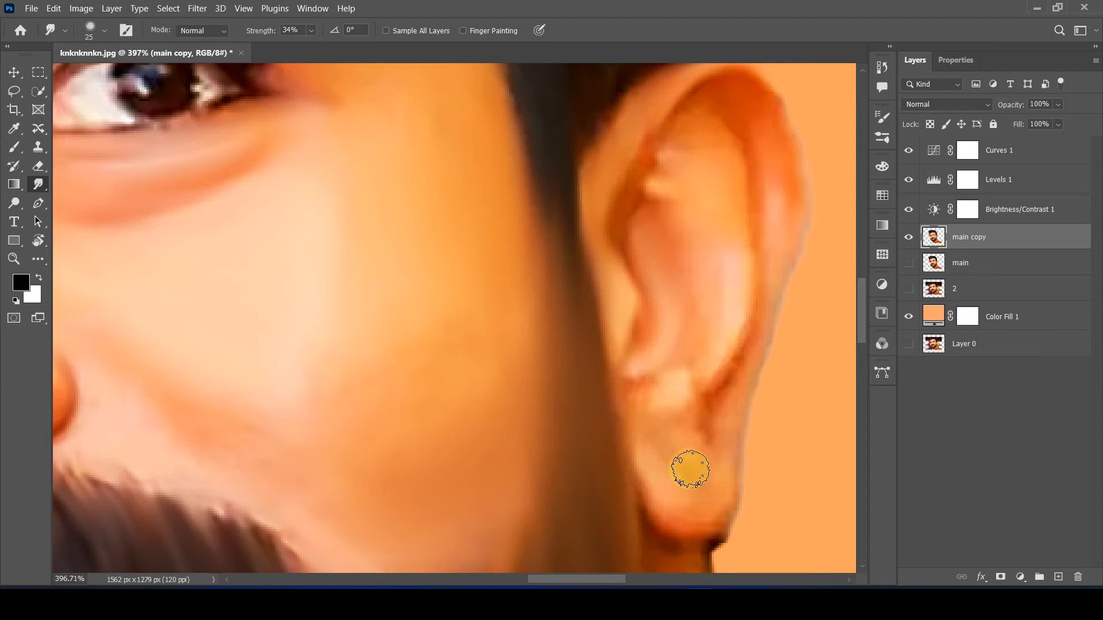
key("bracketleft")
key("bracketleft")
left_click_drag(713, 455, 720, 523)
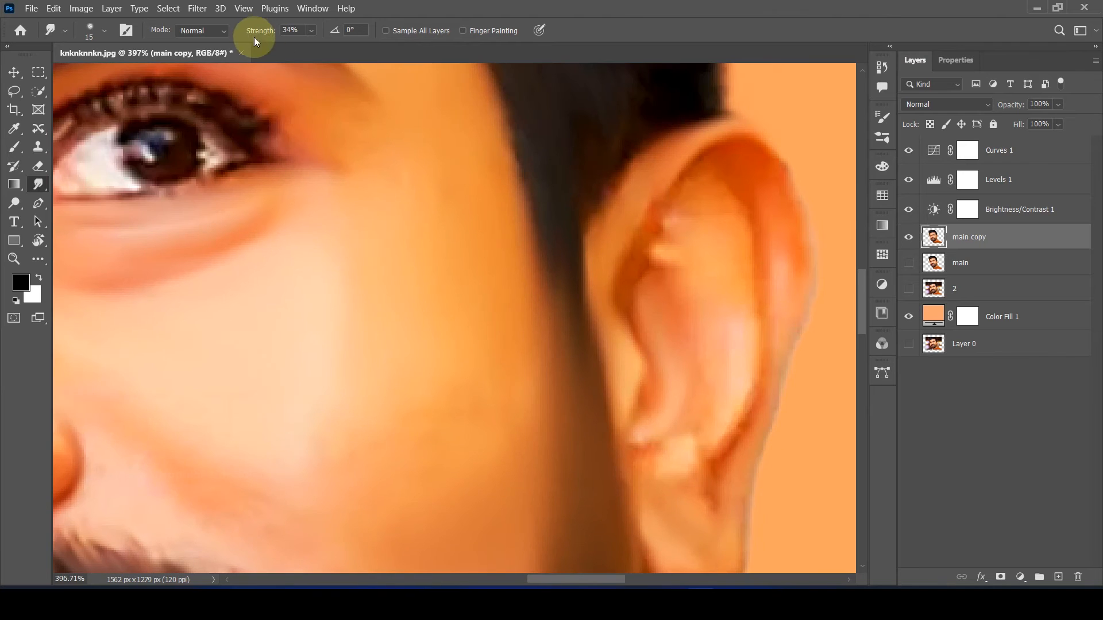
Raise the smudge strength to 48% and smooth the ear's inner rim with a 9 px brush
left_click_drag(259, 31, 264, 32)
mouse_move(760, 200)
left_mouse_down()
mouse_move(775, 239)
mouse_move(781, 344)
left_mouse_up()
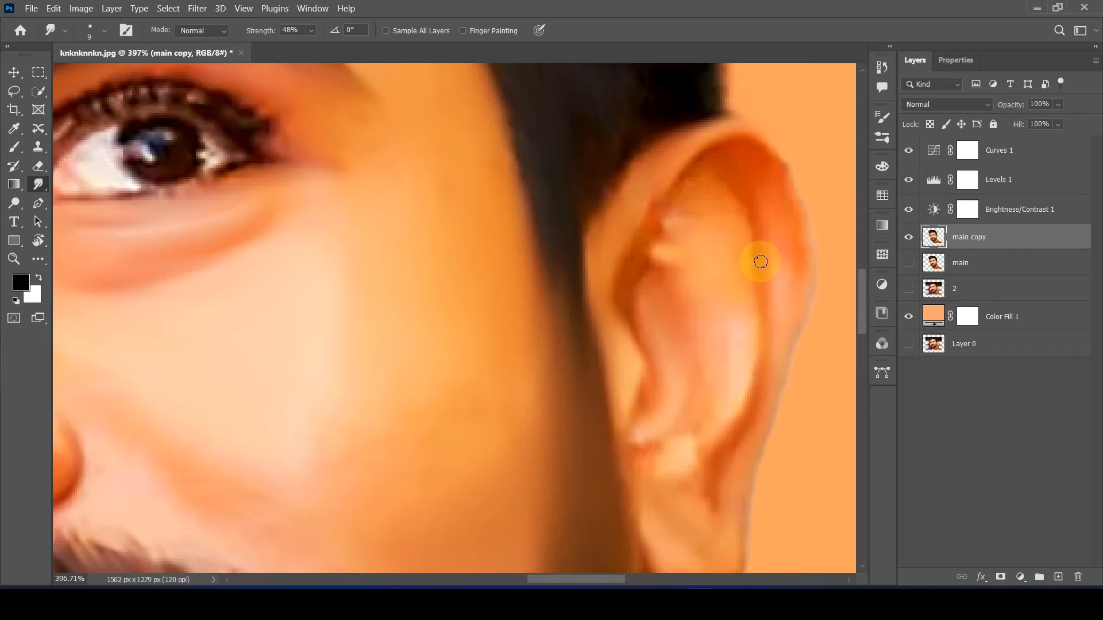
left_click_drag(760, 262, 734, 168)
Enlarge the brush to 20 px and smudge the ear's inner folds, outer rim and lobe smooth
key("bracketright")
key("bracketright")
key("bracketright")
left_click_drag(638, 256, 706, 222)
mouse_move(681, 424)
left_mouse_down()
mouse_move(662, 415)
mouse_move(638, 277)
left_mouse_up()
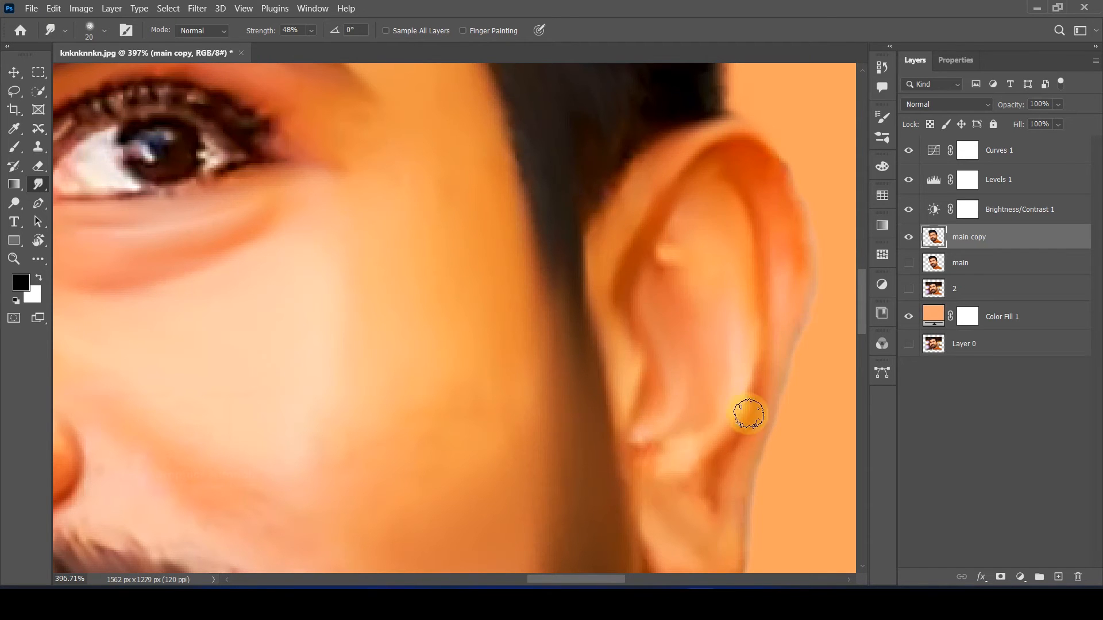
left_click_drag(784, 234, 780, 270)
mouse_move(683, 173)
left_mouse_down()
mouse_move(731, 157)
mouse_move(791, 217)
left_mouse_up()
mouse_move(741, 558)
left_mouse_down()
mouse_move(751, 408)
mouse_move(689, 144)
left_mouse_up()
Enlarge the brush to 40 px and smudge the neck skin below the beard and ear smooth
scroll(632, 253, "down", 4)
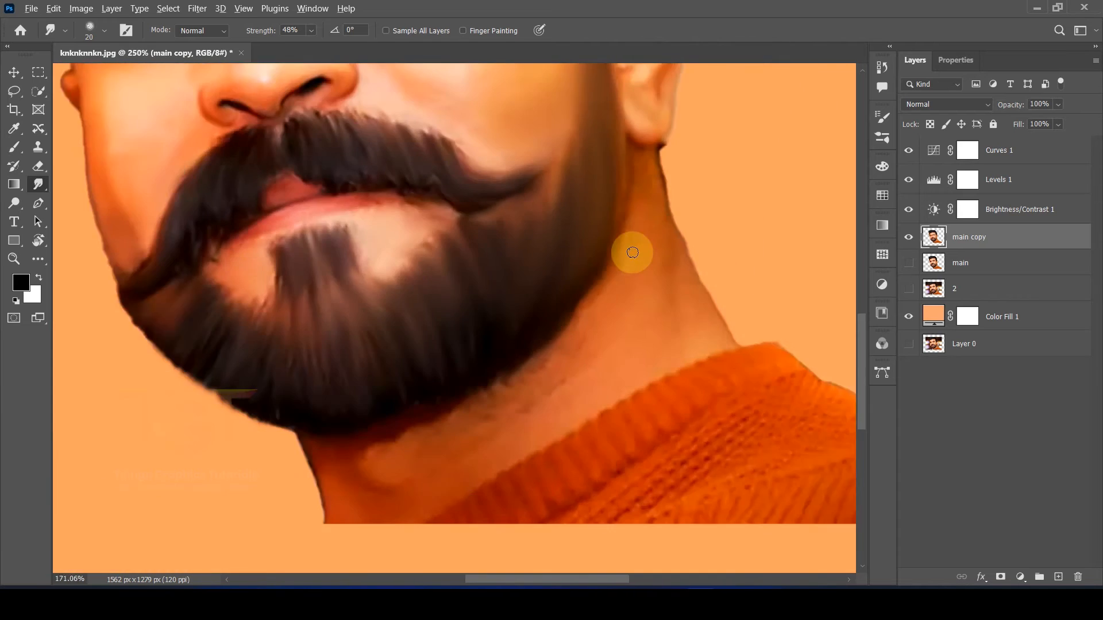
scroll(633, 253, "down", 3)
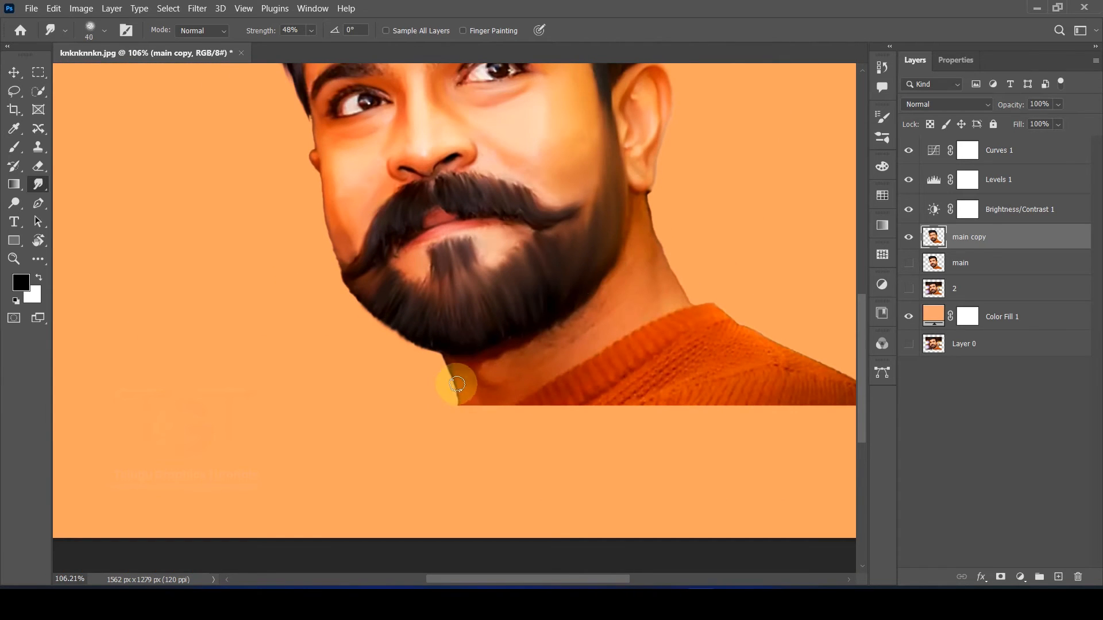
scroll(450, 381, "up", 4)
key("bracketright")
key("bracketright")
key("bracketright")
mouse_move(428, 332)
left_mouse_down()
mouse_move(458, 406)
mouse_move(413, 335)
mouse_move(533, 425)
mouse_move(461, 454)
left_mouse_up()
left_click_drag(636, 302, 493, 408)
mouse_move(592, 315)
left_mouse_down()
mouse_move(528, 396)
mouse_move(702, 233)
mouse_move(550, 337)
left_mouse_up()
mouse_move(711, 115)
left_mouse_down()
mouse_move(612, 219)
mouse_move(664, 335)
left_mouse_up()
left_click_drag(670, 384, 713, 137)
mouse_move(539, 327)
left_mouse_down()
mouse_move(446, 371)
mouse_move(579, 357)
mouse_move(709, 308)
left_mouse_up()
left_click_drag(720, 232, 481, 293)
Smudge the sweater's collar into diagonal strokes that fade its cut lower edge into the orange background
mouse_move(639, 233)
left_mouse_down()
mouse_move(433, 414)
mouse_move(459, 450)
mouse_move(401, 481)
left_mouse_up()
left_click_drag(570, 391, 480, 472)
left_click_drag(642, 329, 570, 434)
mouse_move(631, 380)
left_mouse_down()
mouse_move(521, 490)
mouse_move(552, 477)
mouse_move(540, 485)
left_mouse_up()
left_click_drag(639, 417, 578, 472)
left_click_drag(631, 444, 576, 480)
left_click_drag(677, 396, 618, 471)
left_click_drag(679, 419, 619, 469)
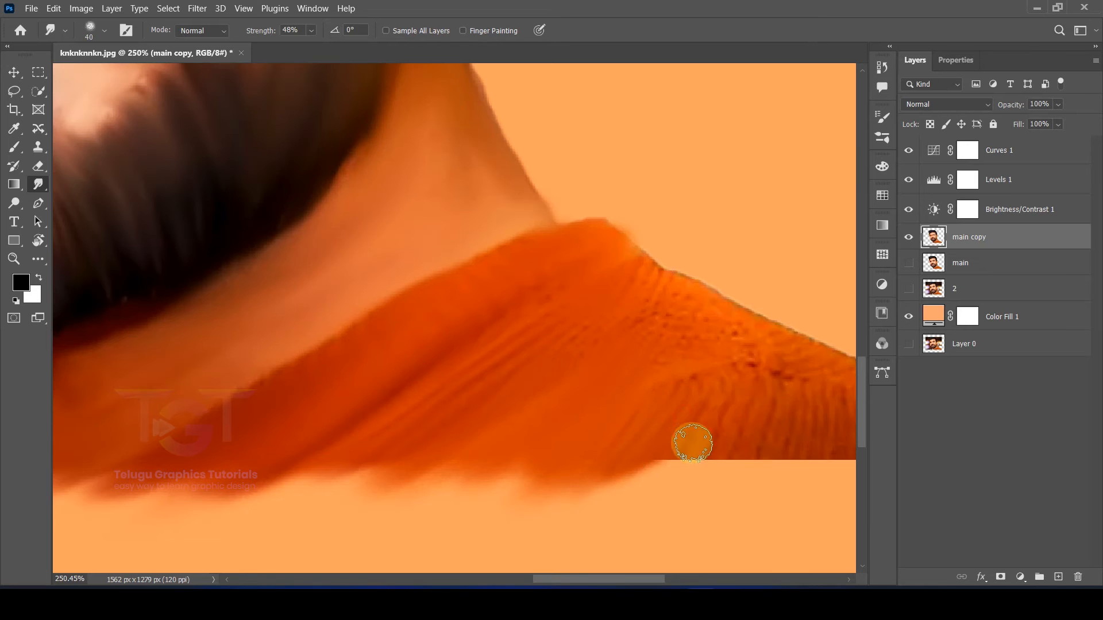
Smudge the knit texture across the sweater's shoulder into smooth diagonal strokes
mouse_move(693, 436)
left_mouse_down()
mouse_move(629, 364)
mouse_move(569, 328)
left_mouse_up()
left_click_drag(581, 235, 509, 378)
mouse_move(602, 276)
left_mouse_down()
mouse_move(533, 373)
mouse_move(622, 260)
mouse_move(563, 370)
mouse_move(609, 281)
mouse_move(574, 358)
left_mouse_up()
left_click_drag(642, 284, 604, 372)
left_click_drag(689, 315, 666, 375)
left_click_drag(783, 326, 747, 375)
left_click_drag(815, 356, 660, 356)
left_click_drag(654, 313, 675, 364)
mouse_move(517, 259)
left_mouse_down()
mouse_move(626, 285)
mouse_move(598, 321)
left_mouse_up()
left_click_drag(683, 278, 666, 322)
left_click_drag(494, 207, 466, 247)
left_click_drag(272, 379, 207, 413)
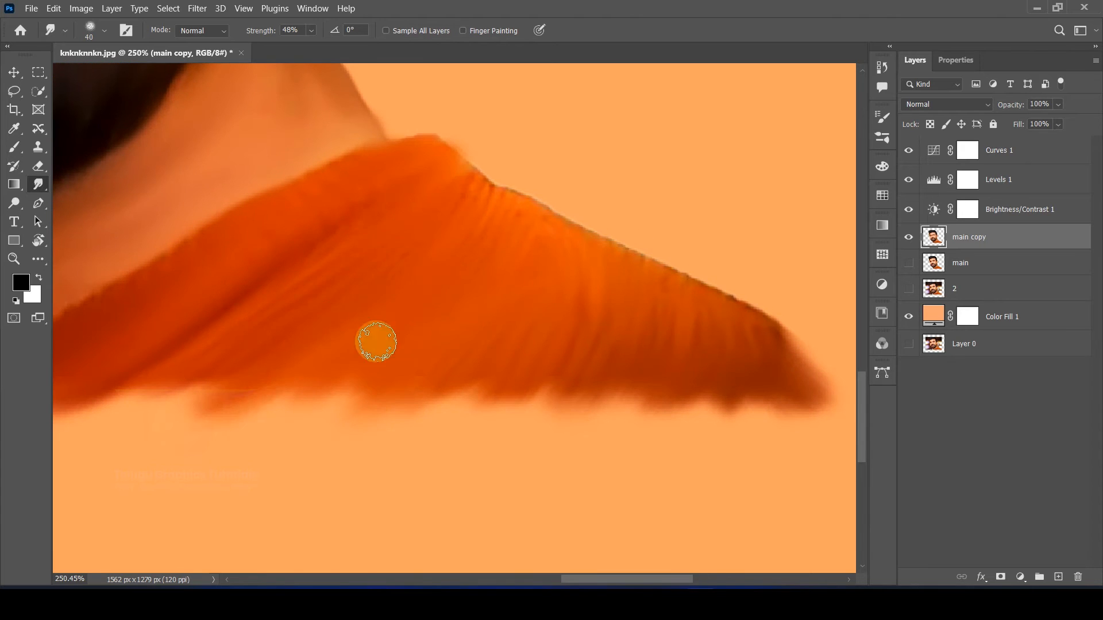
Smudge along the sweater's lower edge with diagonal strokes to feather it further into the background
left_click_drag(377, 345, 296, 424)
left_click_drag(466, 392, 419, 430)
left_click_drag(563, 393, 505, 437)
left_click_drag(647, 400, 592, 441)
left_click_drag(727, 402, 675, 451)
left_click_drag(761, 416, 683, 418)
scroll(432, 432, "up", 3)
left_click_drag(575, 359, 497, 422)
left_click_drag(468, 396, 380, 434)
left_click_drag(417, 402, 307, 439)
Smudge the front edge of the neck below the chin to soften it into the background
scroll(502, 443, "down", 12)
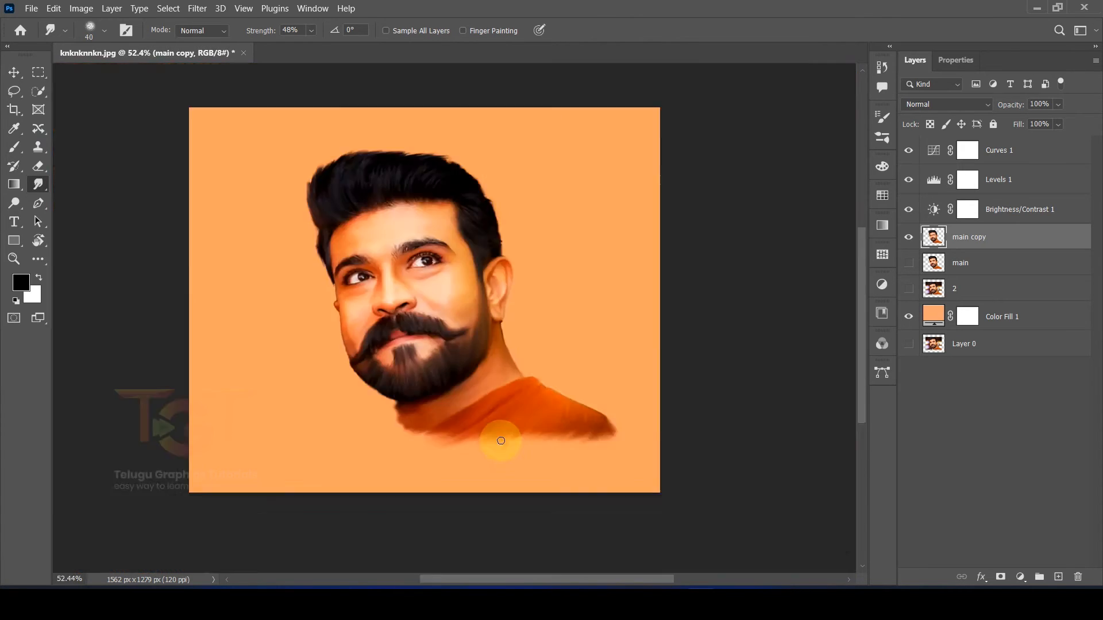
scroll(390, 425, "up", 15)
left_click_drag(431, 362, 422, 430)
left_click_drag(512, 443, 402, 428)
left_click_drag(398, 366, 436, 437)
left_click_drag(454, 425, 388, 448)
scroll(416, 368, "down", 6)
left_click_drag(412, 362, 445, 407)
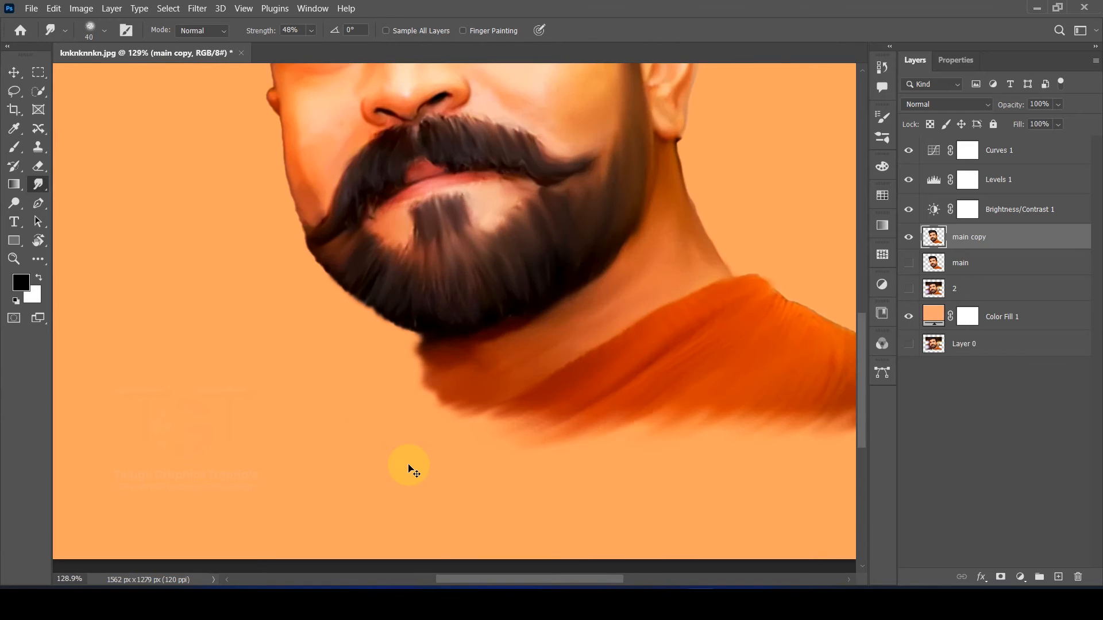
scroll(414, 399, "up", 9)
left_click_drag(404, 308, 451, 397)
left_click_drag(409, 304, 454, 396)
left_click_drag(411, 282, 457, 390)
Smudge more diagonal strokes along the lower edge of the collar and neck to blend the cutout's end
scroll(454, 385, "down", 3)
scroll(425, 385, "up", 3)
left_click_drag(615, 433, 580, 461)
left_click_drag(666, 439, 568, 483)
mouse_move(698, 430)
left_mouse_down()
mouse_move(621, 461)
mouse_move(455, 356)
left_mouse_up()
left_click_drag(448, 379, 342, 409)
scroll(386, 388, "down", 10)
Choose the Sampled Brush 1 tip for smudging the eyebrows and reduce its size to 7 px
scroll(419, 305, "up", 10)
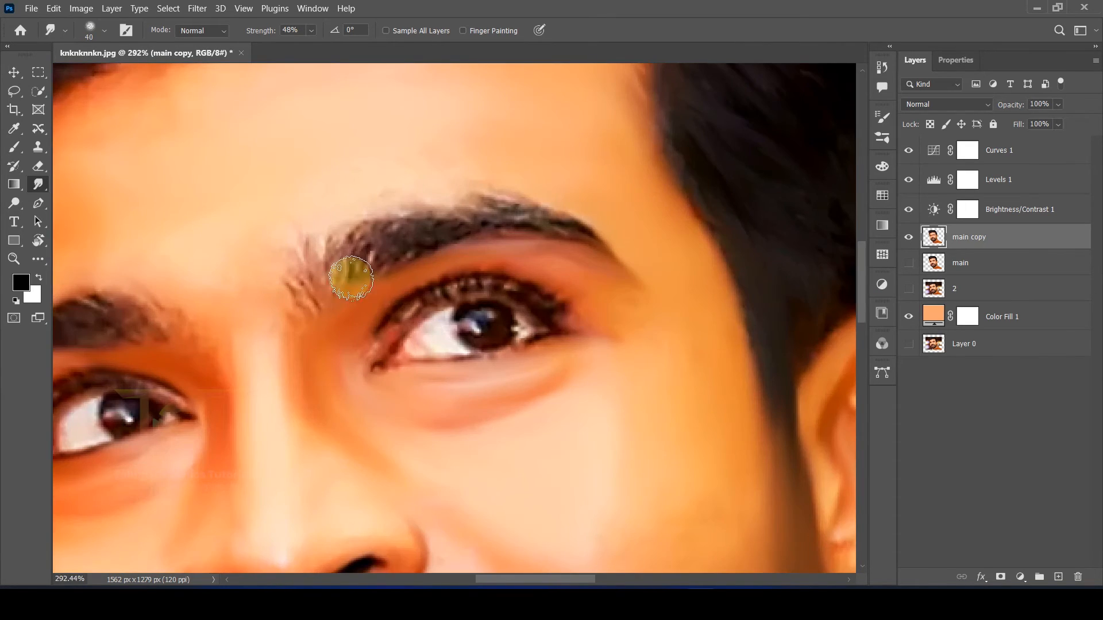
scroll(368, 276, "up", 3)
left_click_drag(337, 291, 333, 302)
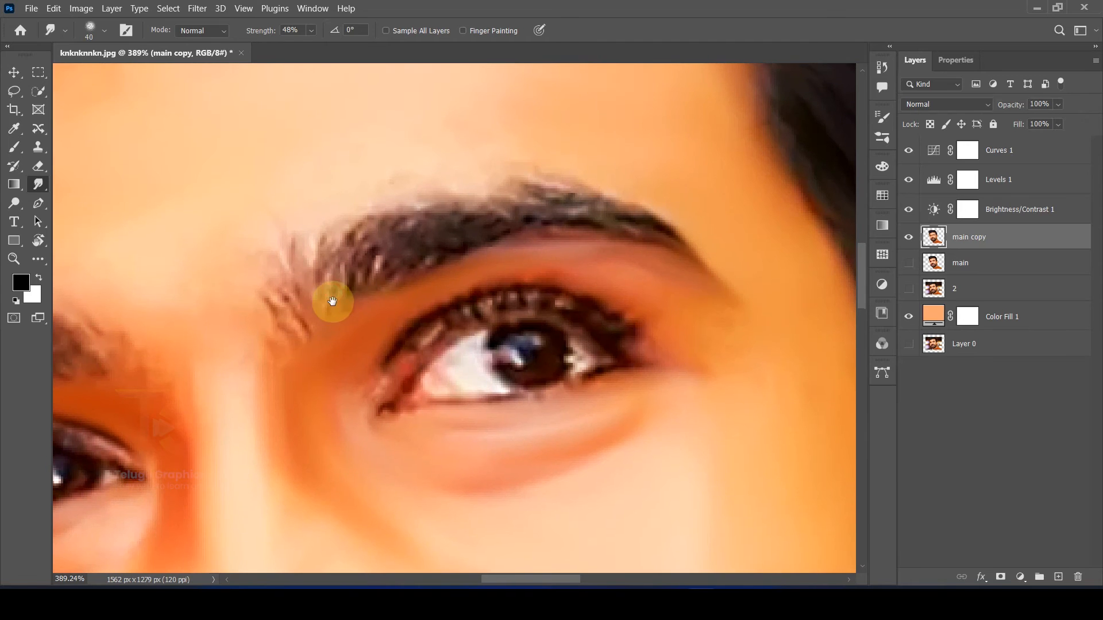
left_click(882, 138)
left_click(733, 338)
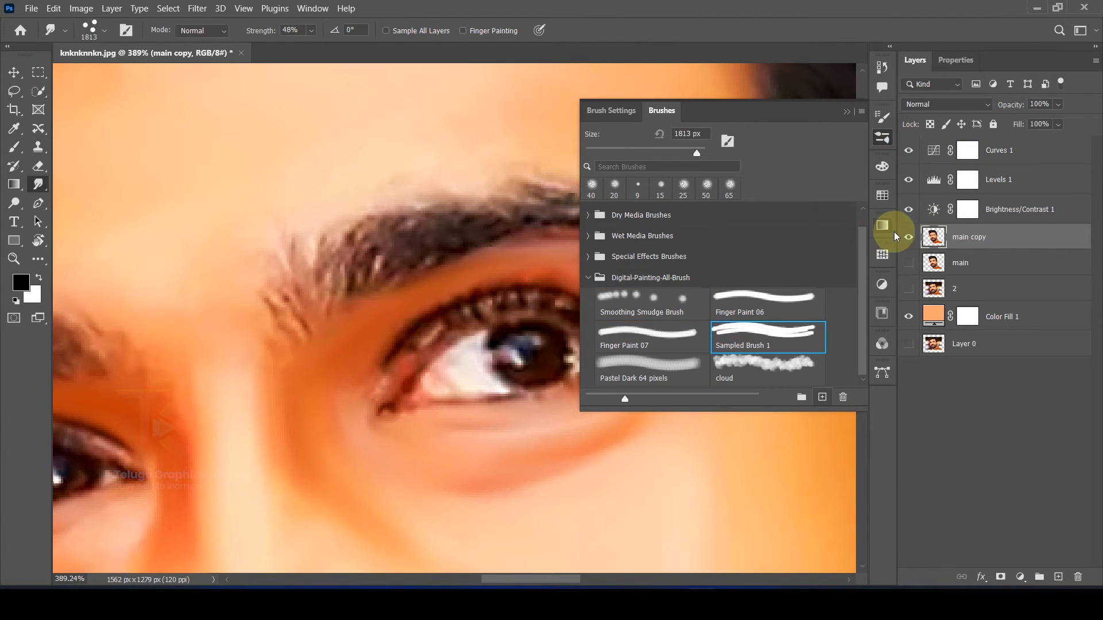
left_click(883, 138)
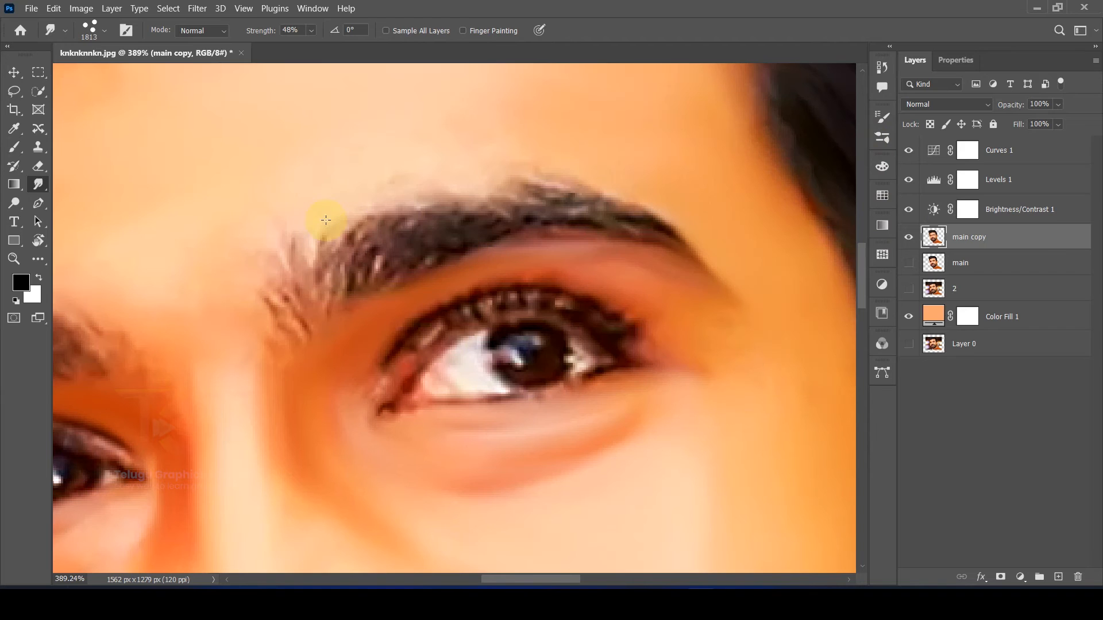
left_click(104, 31)
left_click_drag(109, 71, 86, 73)
key("Return")
Smudge the right-hand eyebrow with short upward and outward strokes along the hair direction to turn it into painted hairs
left_click_drag(288, 340, 315, 262)
mouse_move(307, 322)
left_mouse_down()
mouse_move(339, 260)
mouse_move(416, 211)
left_mouse_up()
left_click_drag(415, 260, 452, 210)
left_click_drag(450, 256, 615, 215)
left_click_drag(496, 233, 571, 216)
left_click_drag(460, 242, 527, 208)
left_click_drag(379, 273, 394, 246)
left_click_drag(329, 287, 354, 237)
left_click_drag(285, 348, 311, 281)
mouse_move(312, 310)
left_mouse_down()
mouse_move(349, 241)
mouse_move(503, 198)
left_mouse_up()
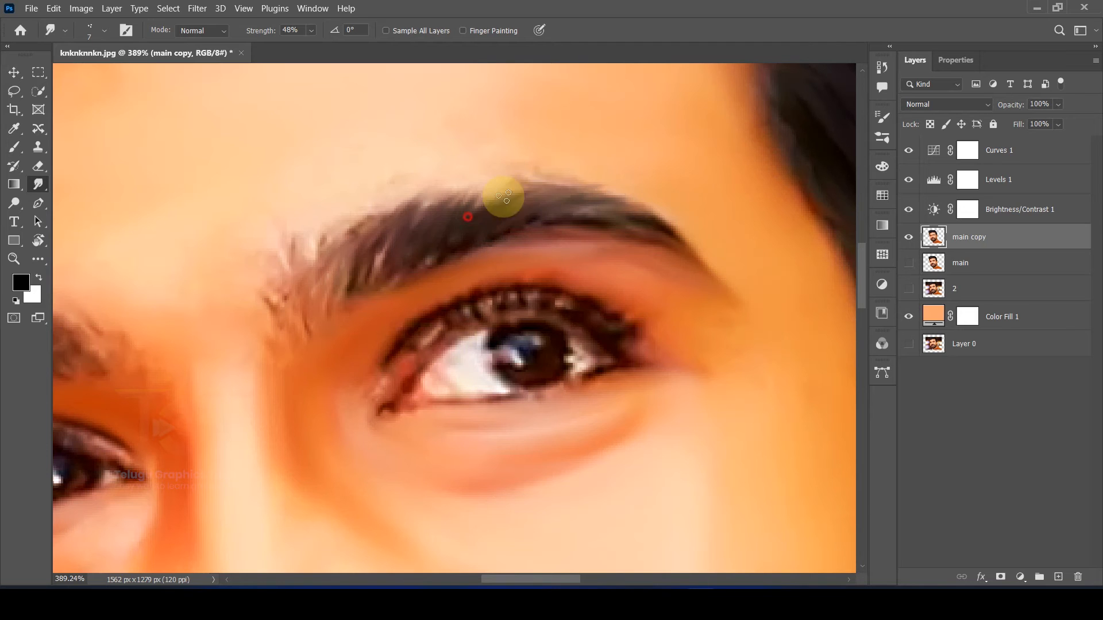
left_click_drag(412, 225, 423, 206)
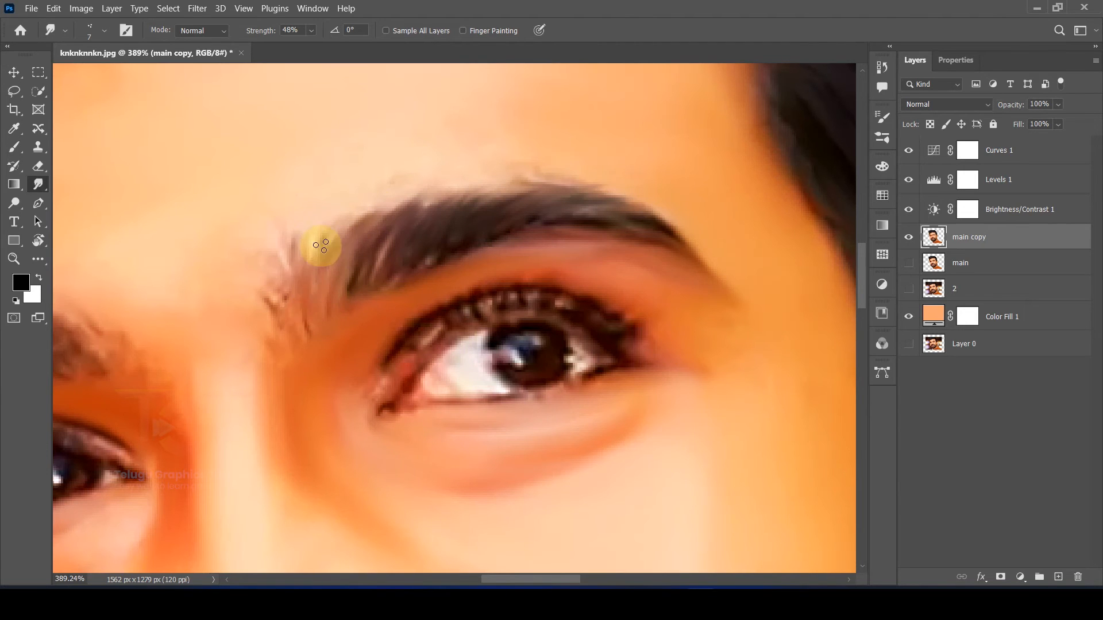
scroll(319, 247, "up", 4)
scroll(615, 168, "right", 2)
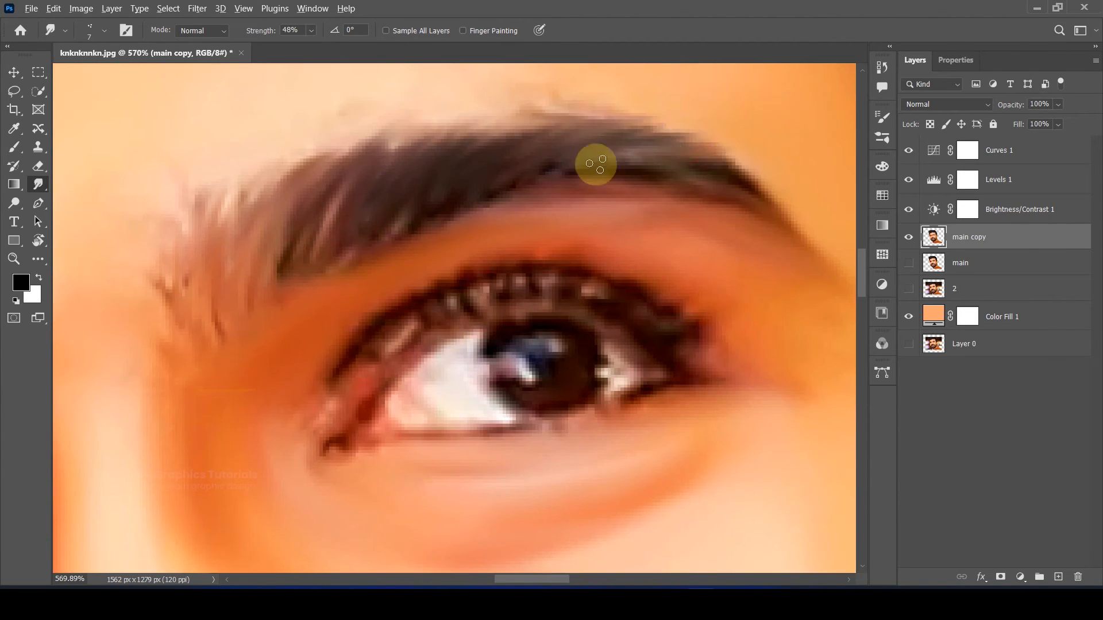
Smudge the left-hand eyebrow along its arch and inner end into soft painted hair strokes
scroll(596, 164, "down", 5)
scroll(402, 241, "up", 4)
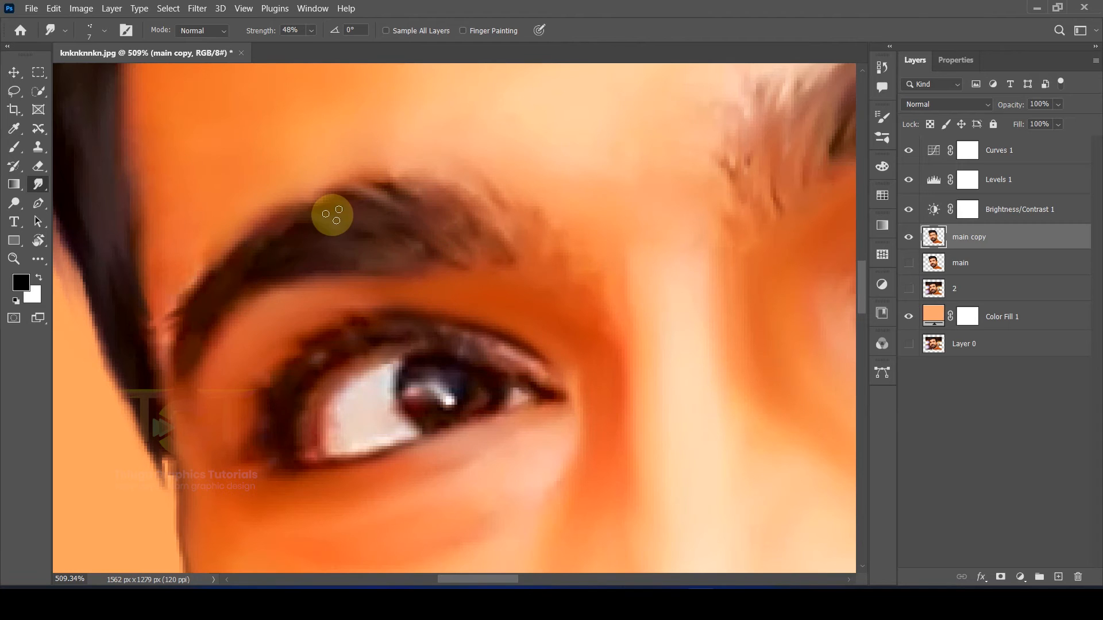
scroll(332, 216, "up", 3)
left_click_drag(382, 326, 381, 434)
left_click_drag(397, 245, 352, 315)
left_click_drag(477, 165, 396, 201)
left_click_drag(489, 138, 449, 247)
left_click_drag(505, 219, 354, 264)
left_click_drag(506, 203, 458, 262)
left_click_drag(582, 196, 515, 237)
key("r")
left_click(221, 31)
scroll(287, 166, "down", 9)
scroll(443, 184, "up", 6)
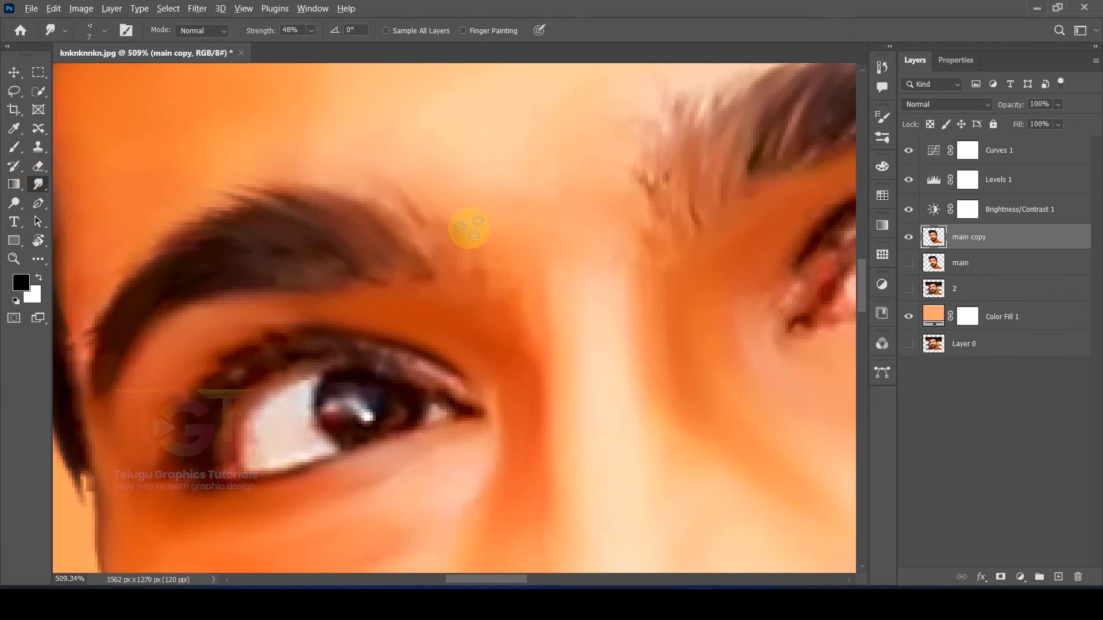
Choose the Smoothing Smudge Brush tip at 15 px for working on the right-hand eye
scroll(469, 228, "down", 5)
scroll(714, 306, "up", 6)
left_click(882, 138)
left_click(708, 301)
left_click(881, 137)
scroll(658, 237, "up", 4)
left_click_drag(653, 304, 587, 287)
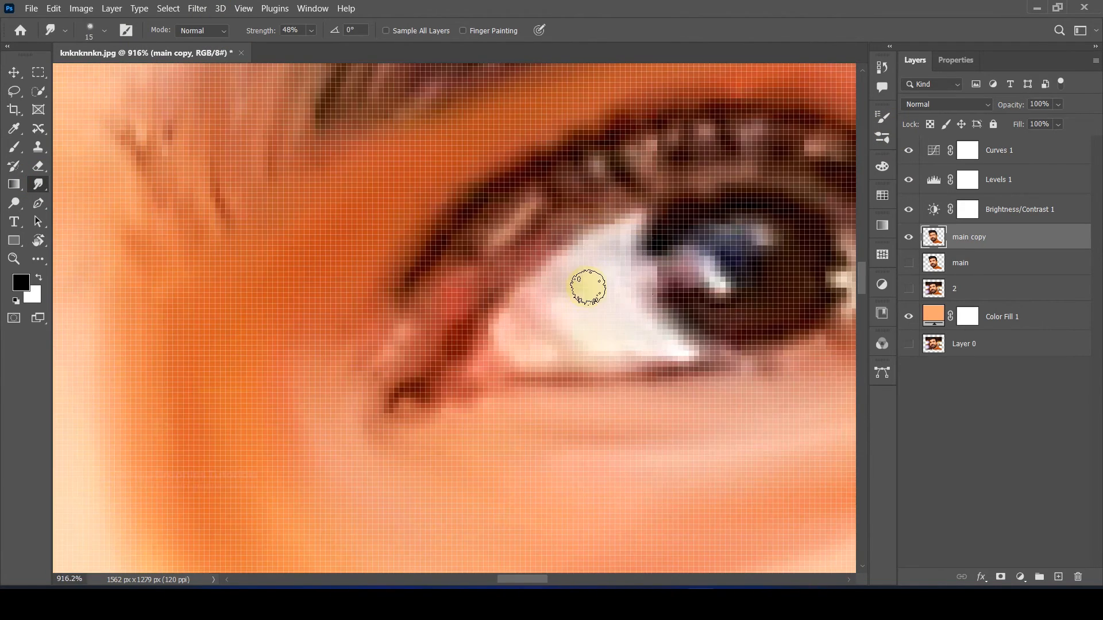
scroll(443, 227, "down", 6)
scroll(532, 290, "up", 3)
Smudge along the right-hand eye's lower lid line with the brush reduced to 7 px, and set the strength to 68%
key("bracketleft")
key("bracketleft")
key("bracketleft")
key("bracketleft")
left_click_drag(418, 321, 599, 310)
key("6")
key("8")
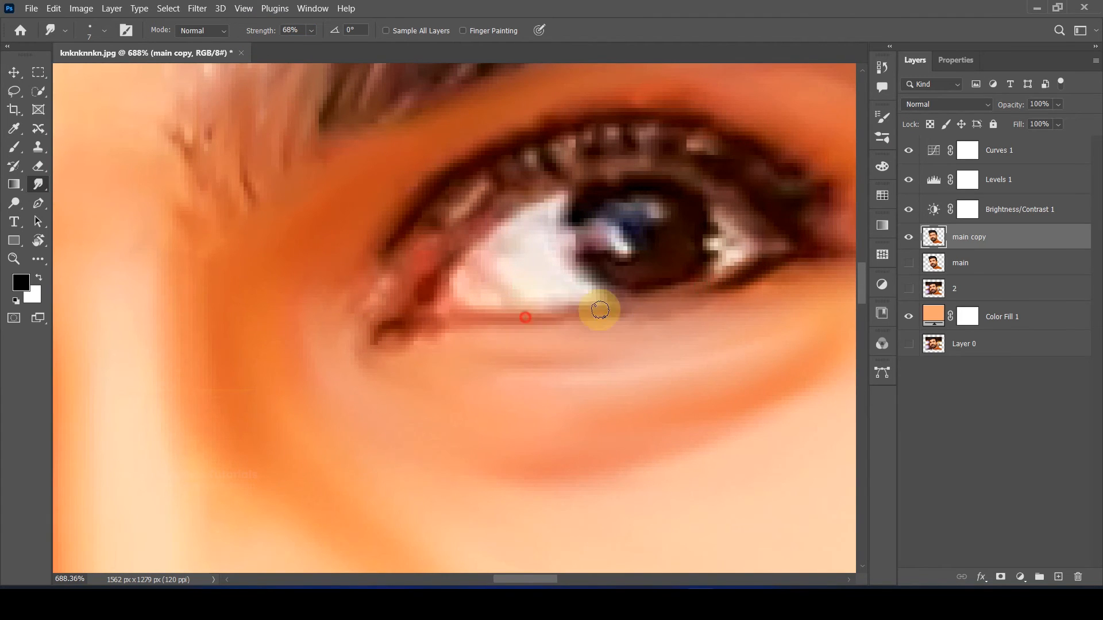
Smudge the left-hand eye's iris and white smooth with a very small brush, blending away the original light reflection
scroll(551, 307, "down", 4)
scroll(320, 440, "up", 5)
scroll(574, 364, "down", 1)
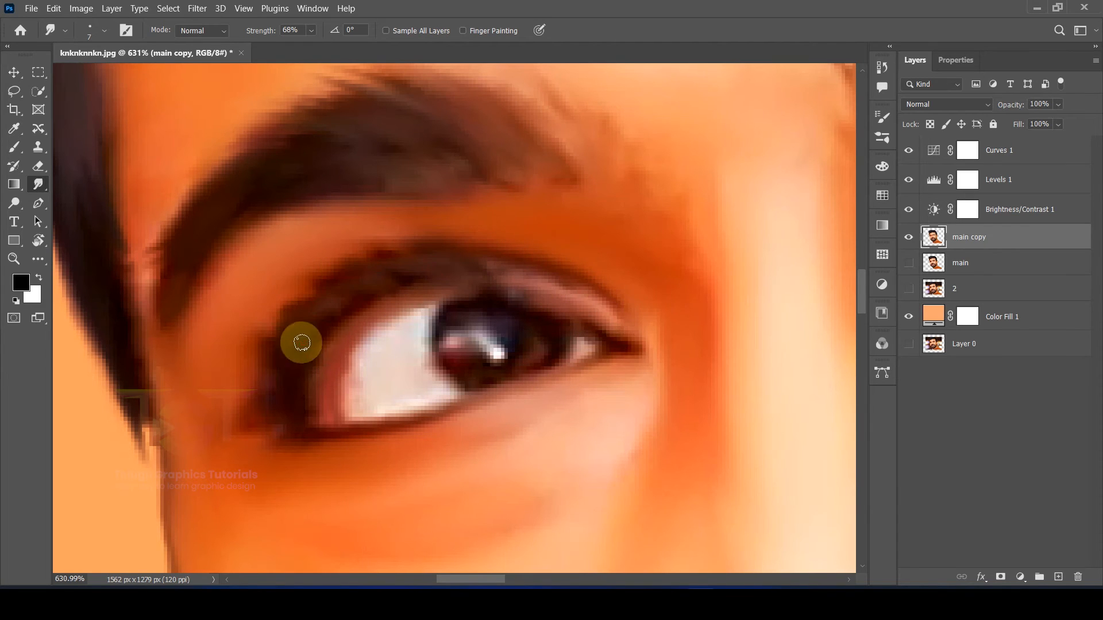
scroll(557, 368, "down", 1)
key("bracketright")
key("bracketright")
mouse_move(482, 337)
left_mouse_down()
mouse_move(457, 309)
mouse_move(475, 316)
mouse_move(458, 334)
left_mouse_up()
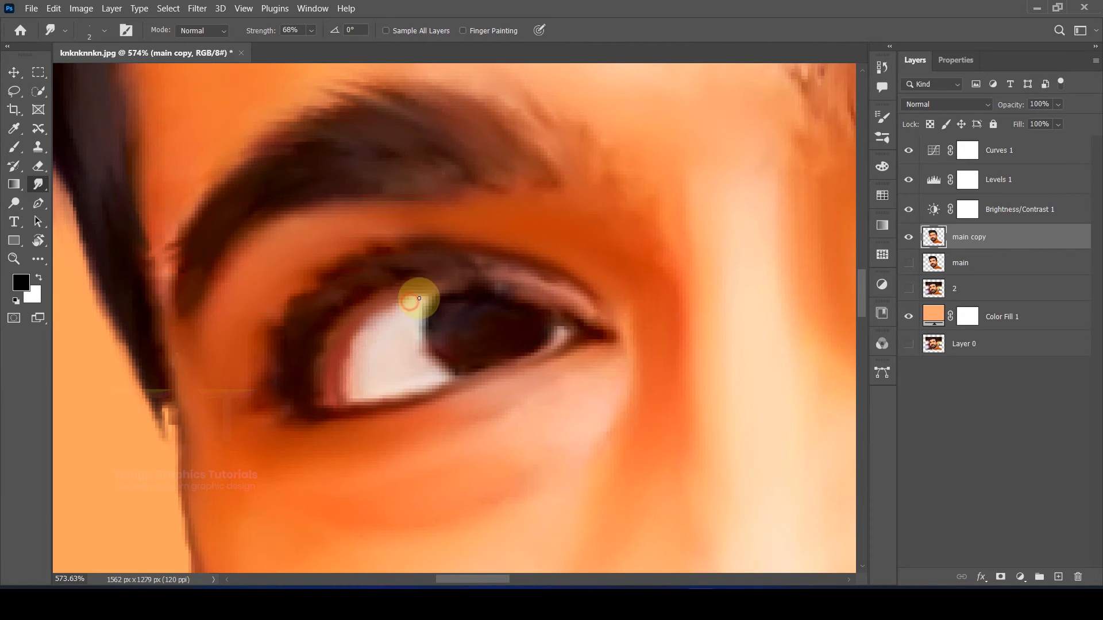
scroll(557, 331, "down", 3)
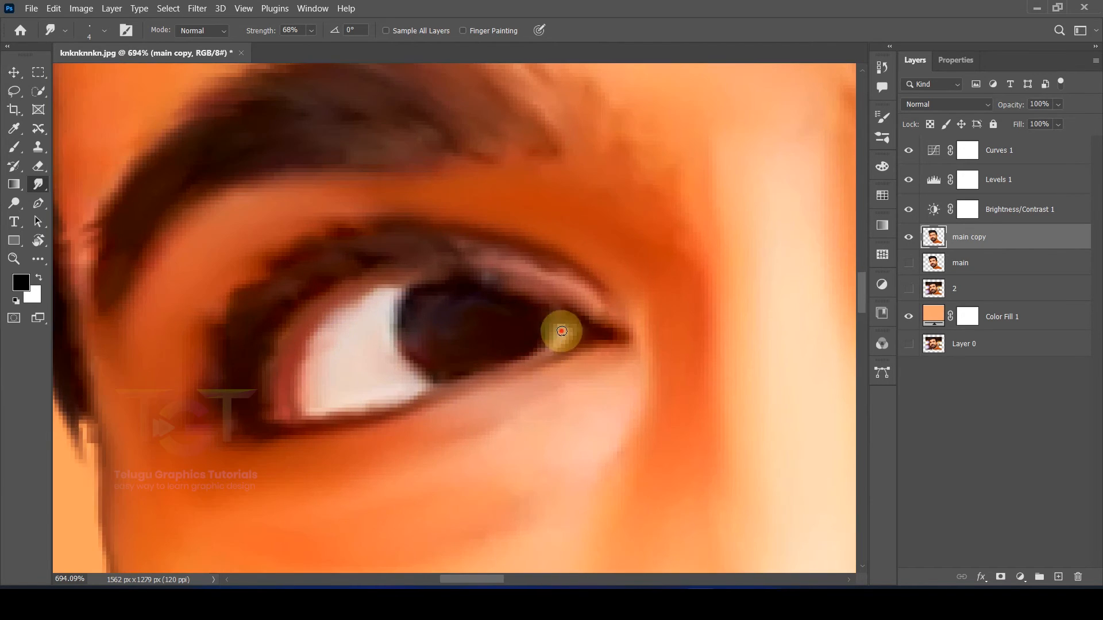
Smudge the white of the right-hand eye and its inner corner smooth with a 6 px brush
scroll(610, 283, "up", 5)
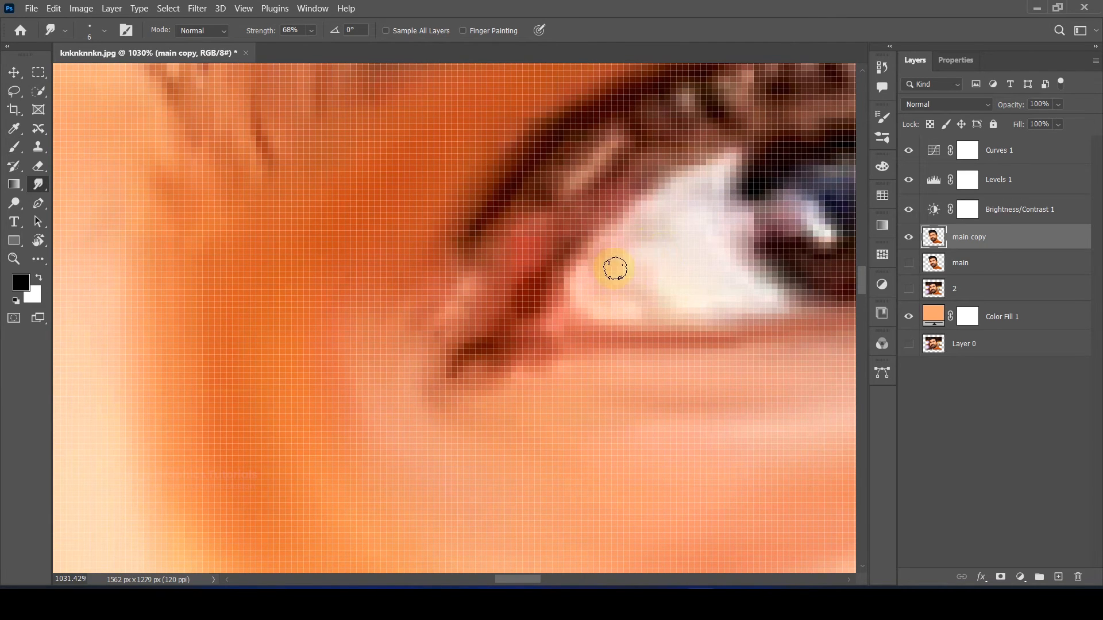
left_click_drag(692, 241, 606, 234)
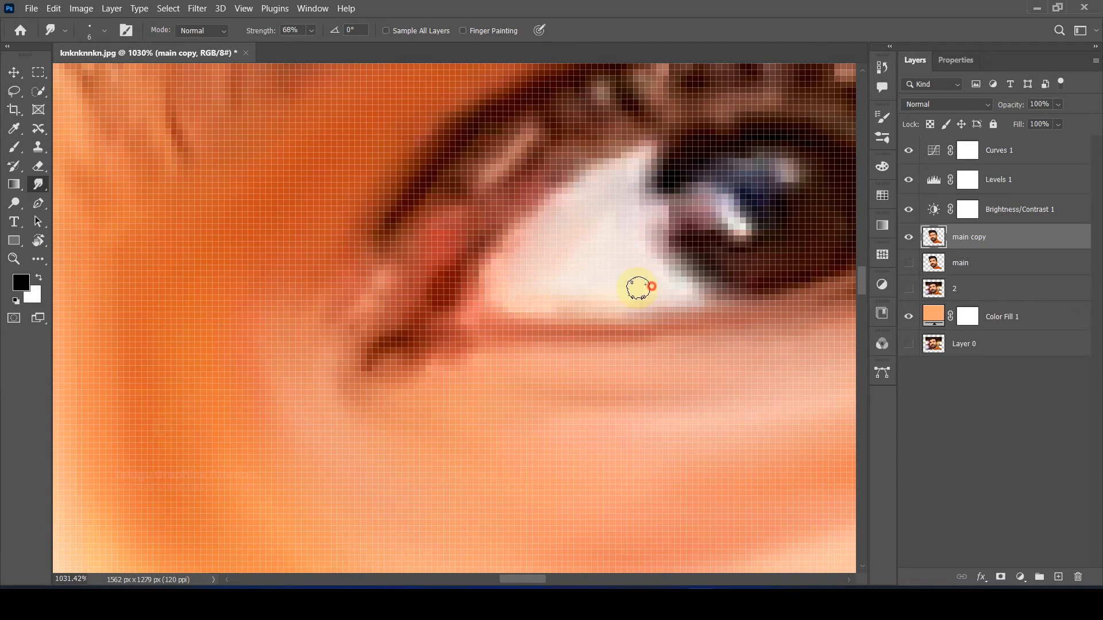
scroll(507, 298, "down", 4)
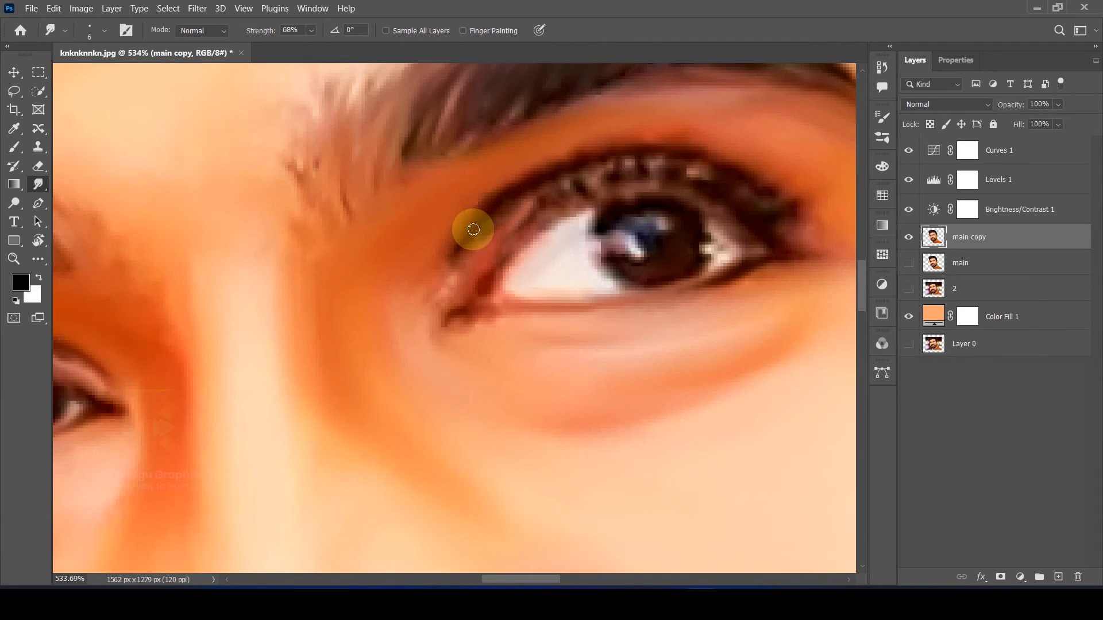
Smudge the right-hand eye's inner corner and iris smooth, blending the light reflection into the dark iris
left_click_drag(778, 262, 719, 251)
key("bracketright")
key("bracketright")
key("bracketright")
key("bracketright")
mouse_move(428, 269)
left_mouse_down()
mouse_move(369, 294)
mouse_move(369, 278)
left_mouse_up()
scroll(370, 342, "down", 5)
scroll(445, 314, "up", 8)
mouse_move(486, 253)
left_mouse_down()
mouse_move(625, 224)
mouse_move(612, 248)
left_mouse_up()
key("bracketleft")
key("bracketleft")
key("bracketleft")
key("bracketleft")
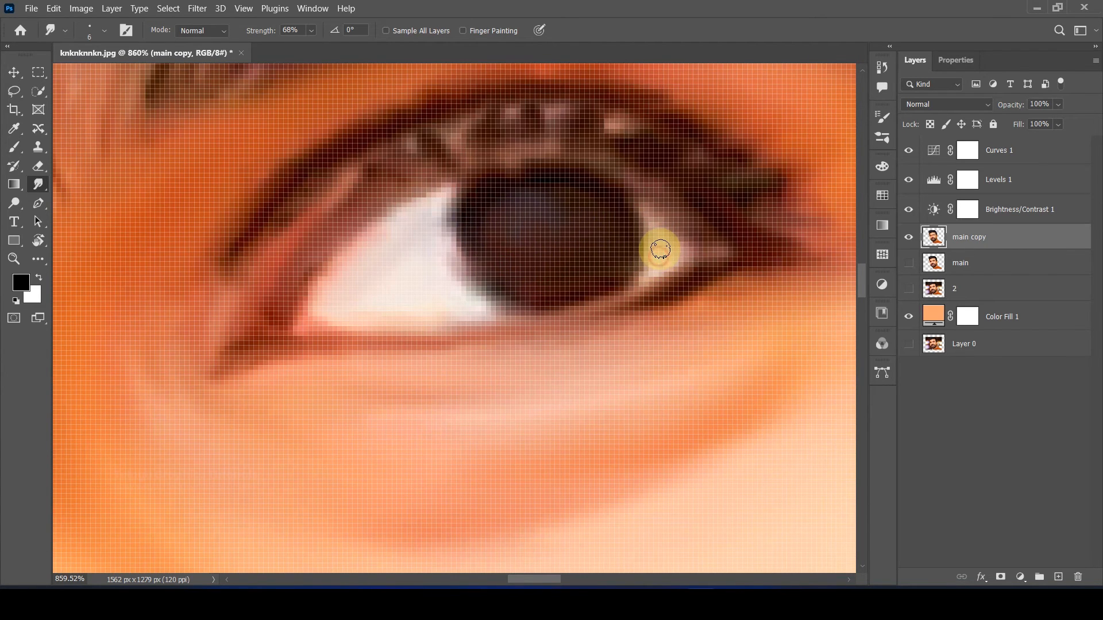
Add a new layer above main copy and select the Soft Round tip from the General Brushes
scroll(660, 244, "down", 12)
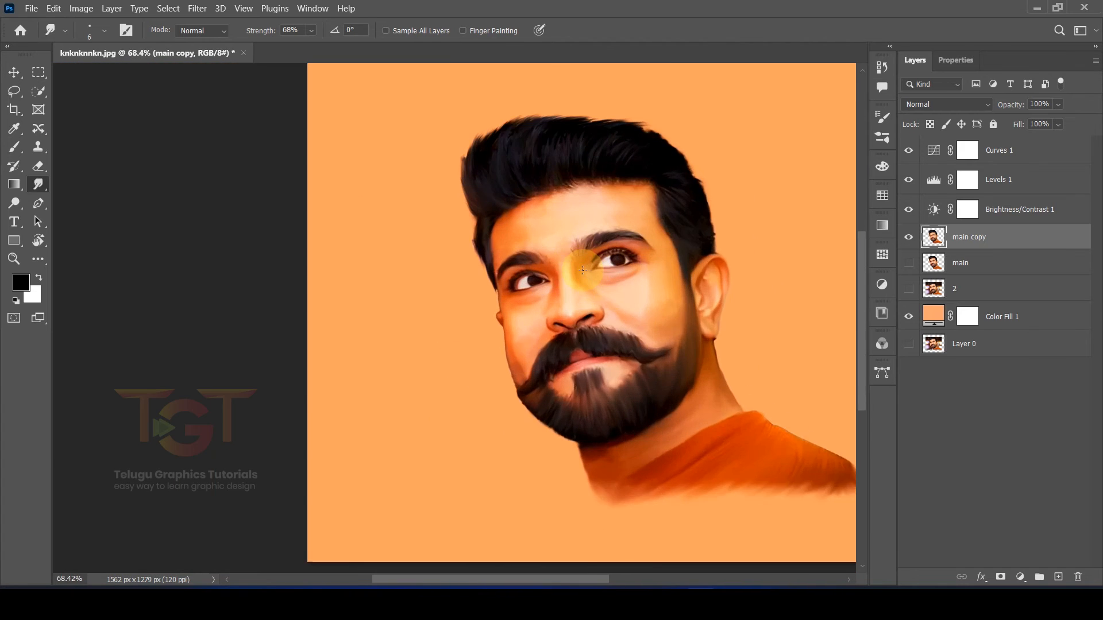
scroll(656, 294, "up", 2)
left_click(1058, 577)
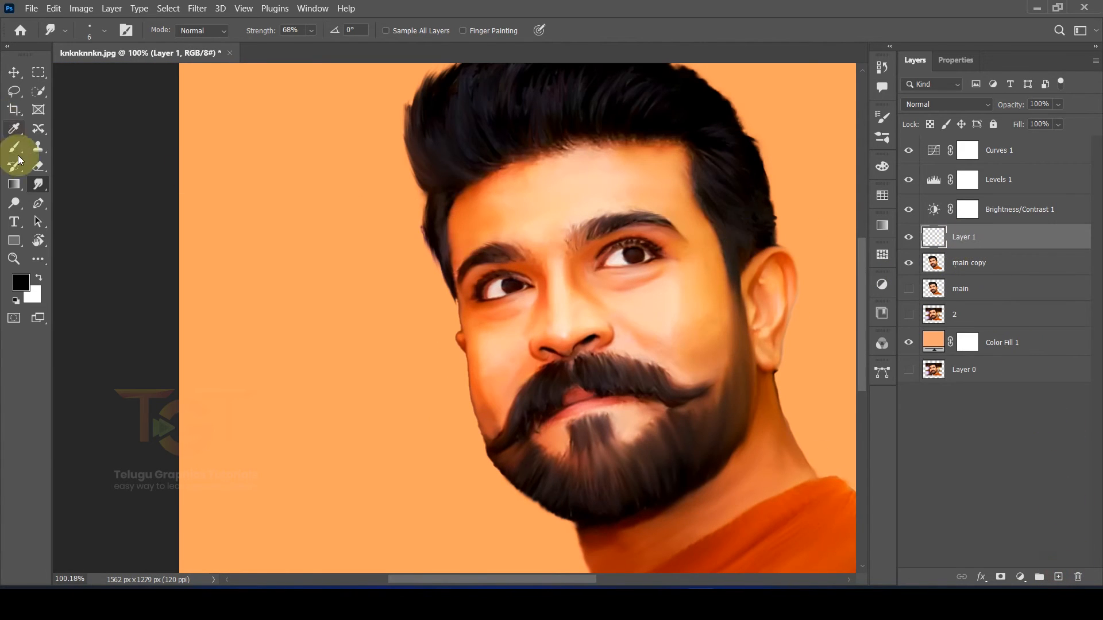
left_click(882, 138)
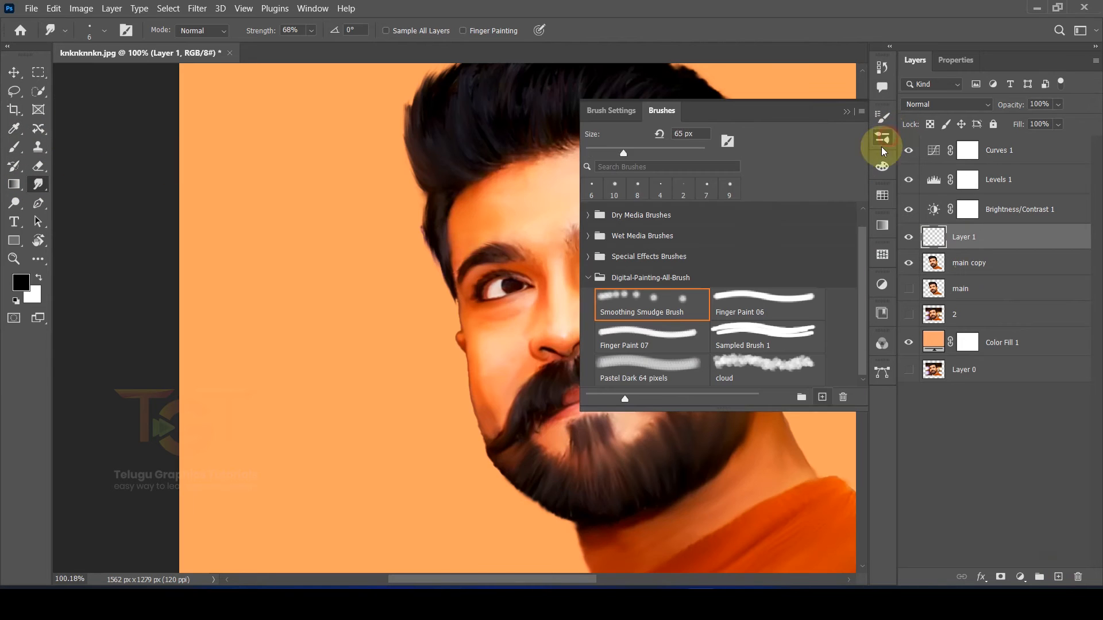
scroll(601, 220, "up", 2)
left_click(589, 212)
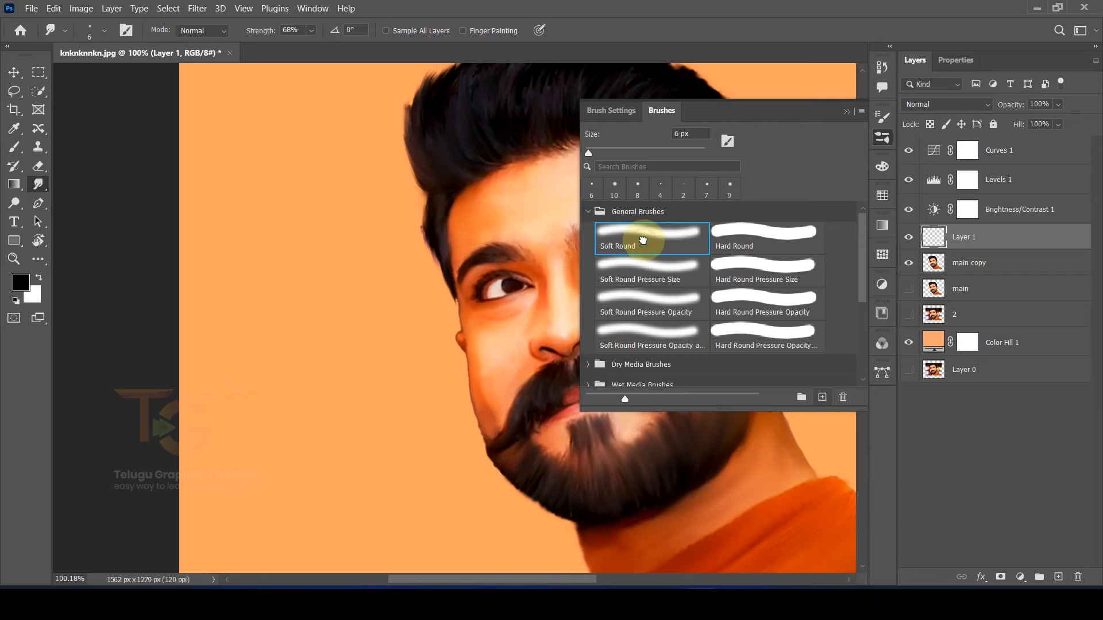
left_click(883, 138)
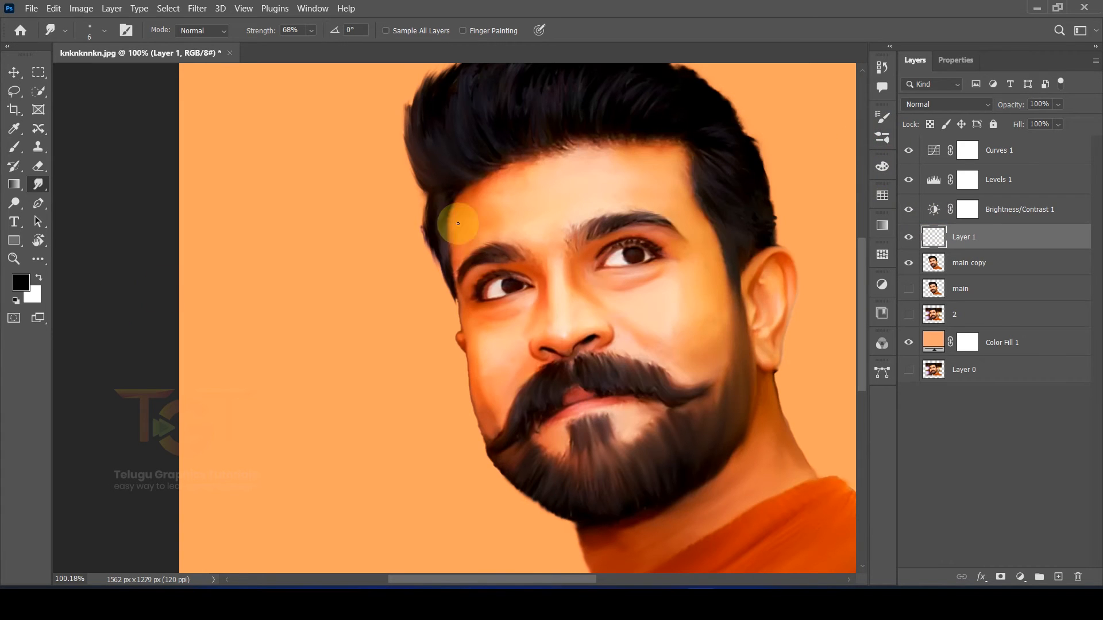
Switch to the Brush tool with the Soft Round tip and set its size to 10 px
scroll(22, 298, "up", 10)
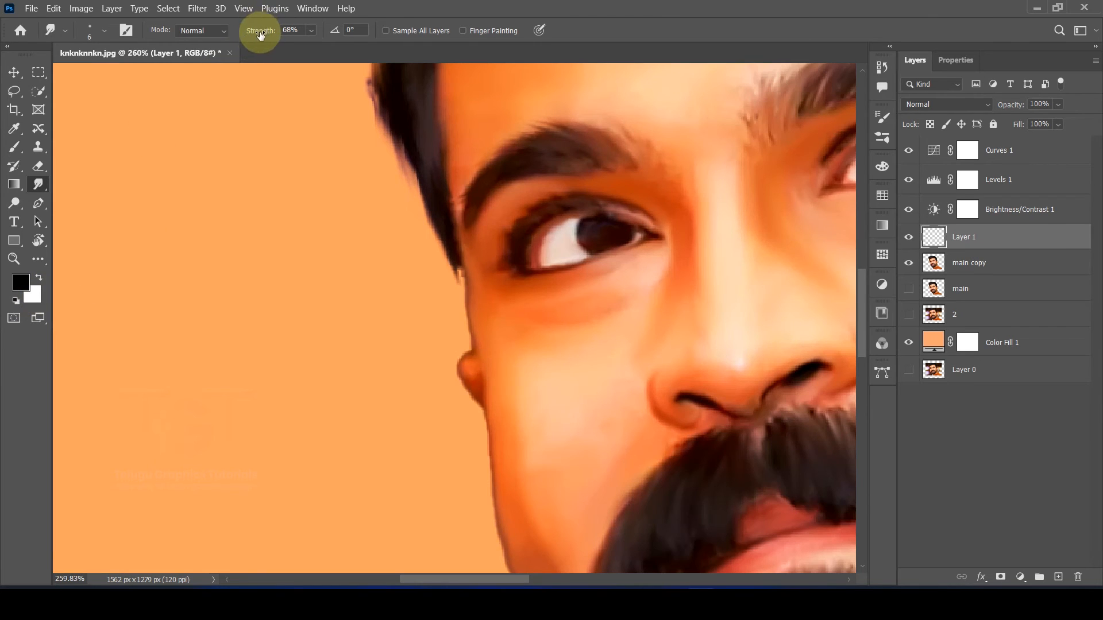
left_click(14, 147)
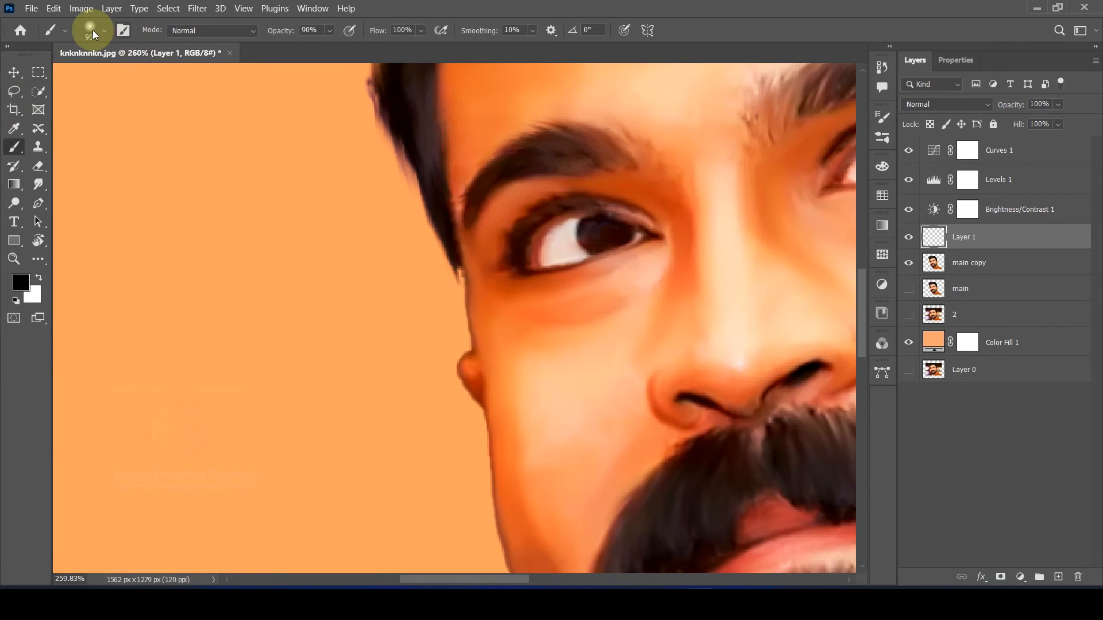
left_click(91, 29)
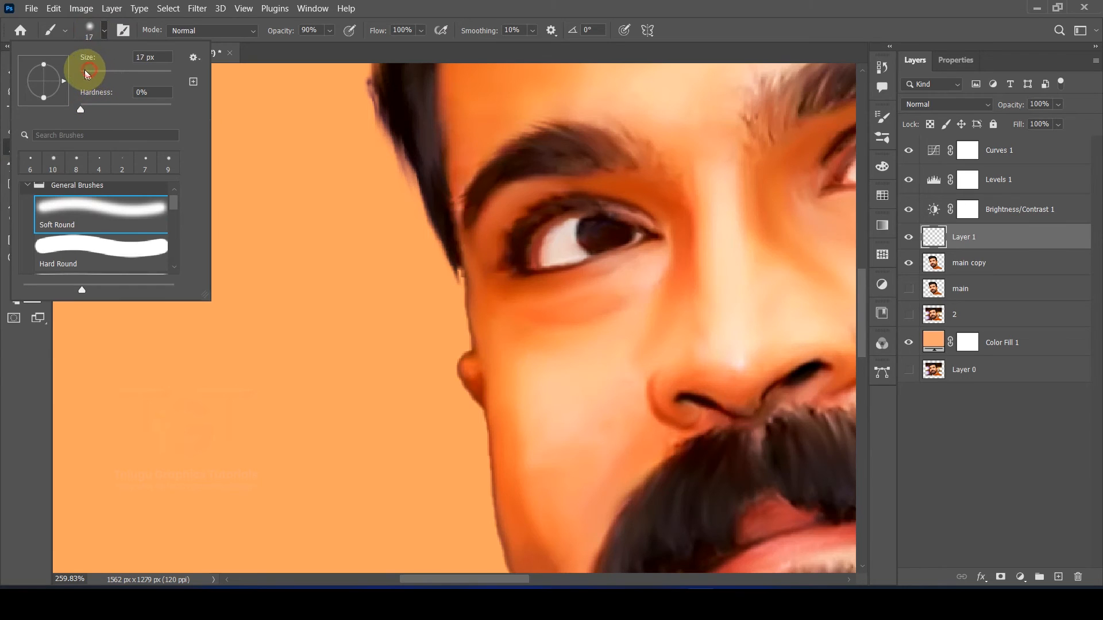
left_click_drag(83, 73, 82, 75)
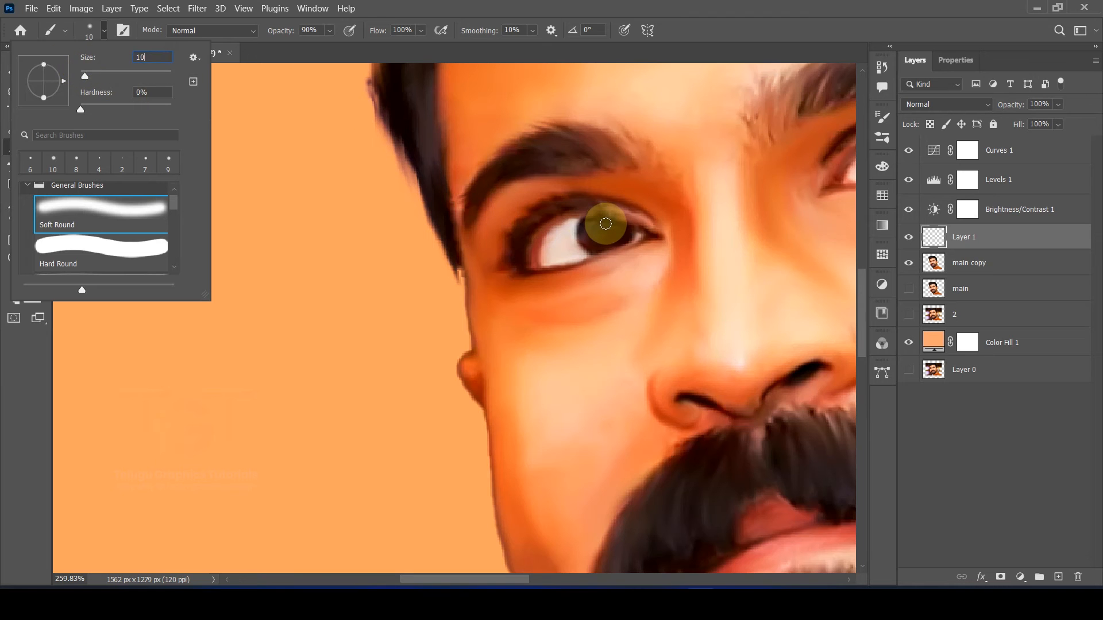
left_click(606, 225)
Paint two small white catchlights on the left-hand eye's iris with a 6 px soft brush
scroll(611, 257, "up", 13)
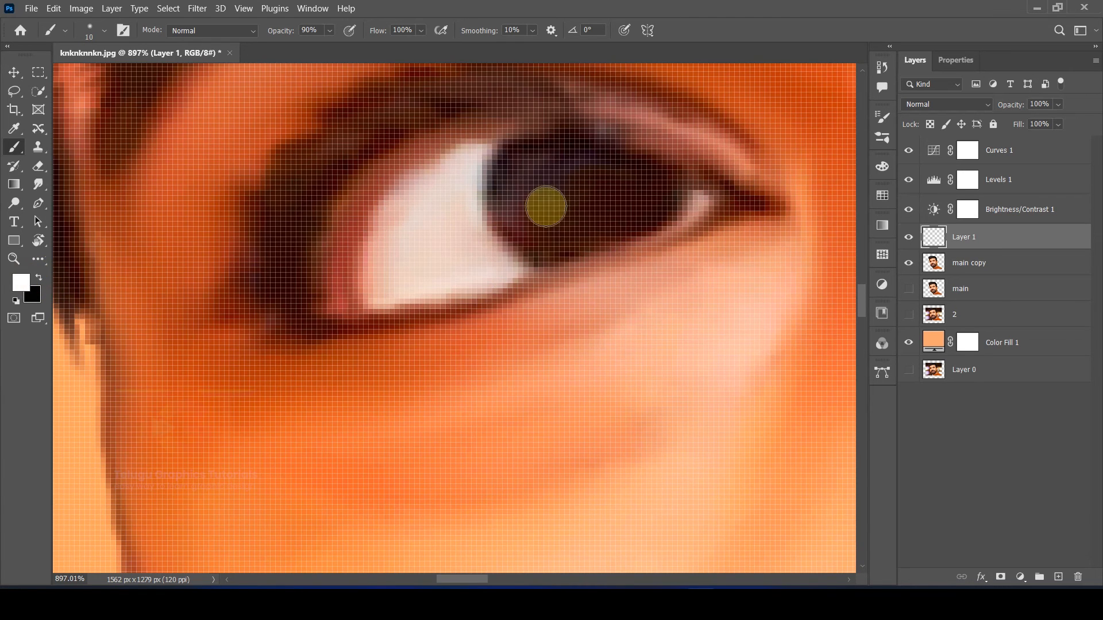
scroll(584, 202, "up", 2)
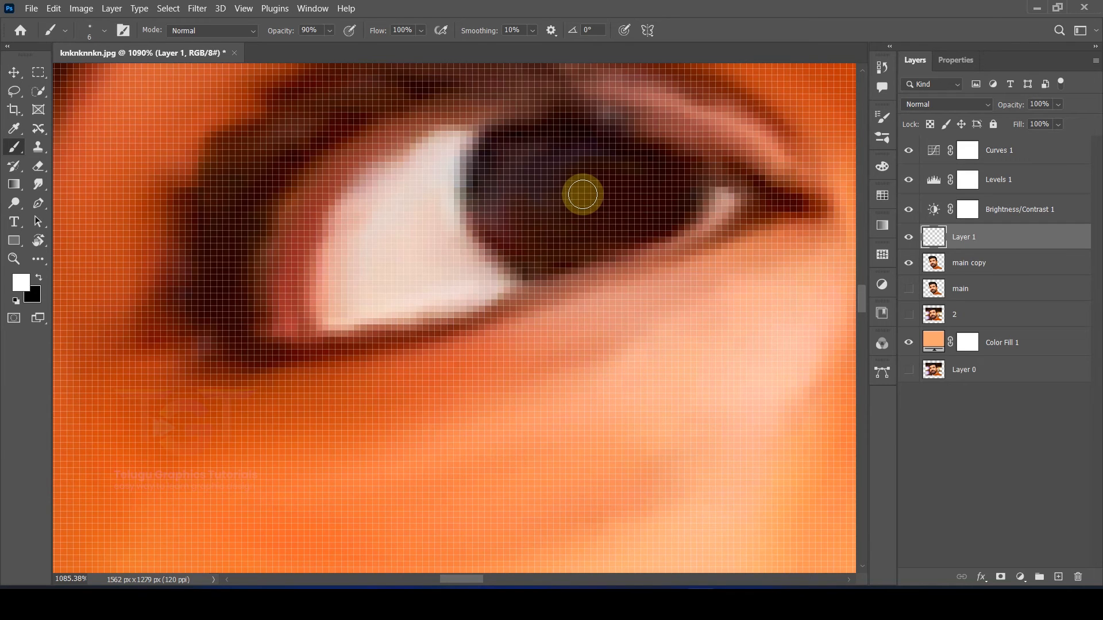
left_click(582, 195)
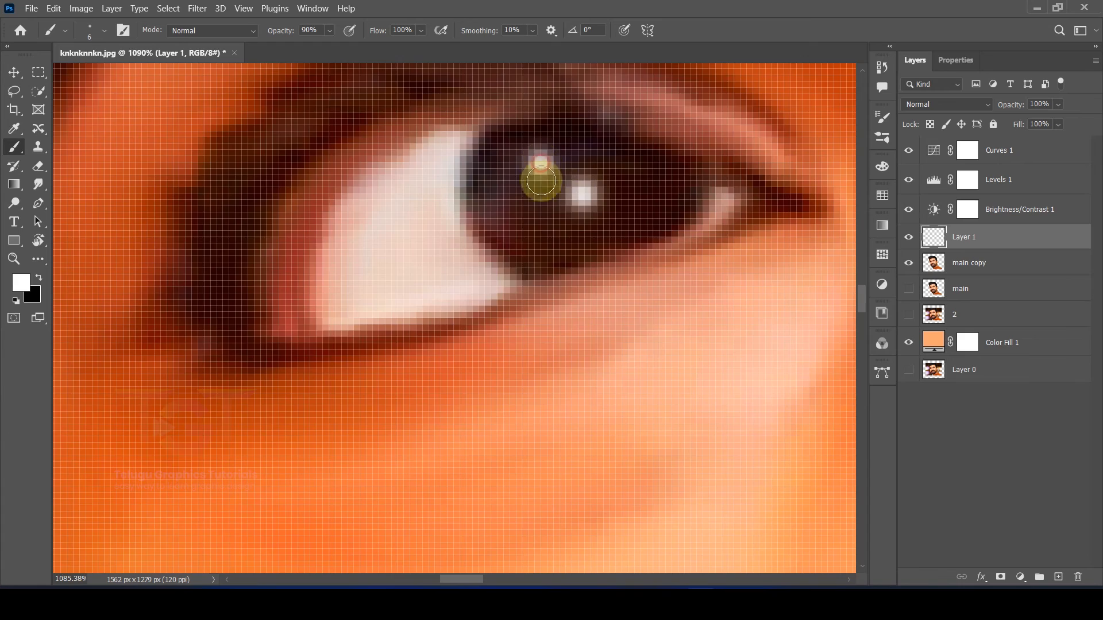
Paint a small white catchlight on the right-hand eye's iris and check both eyes
scroll(541, 181, "down", 5)
scroll(741, 170, "up", 3)
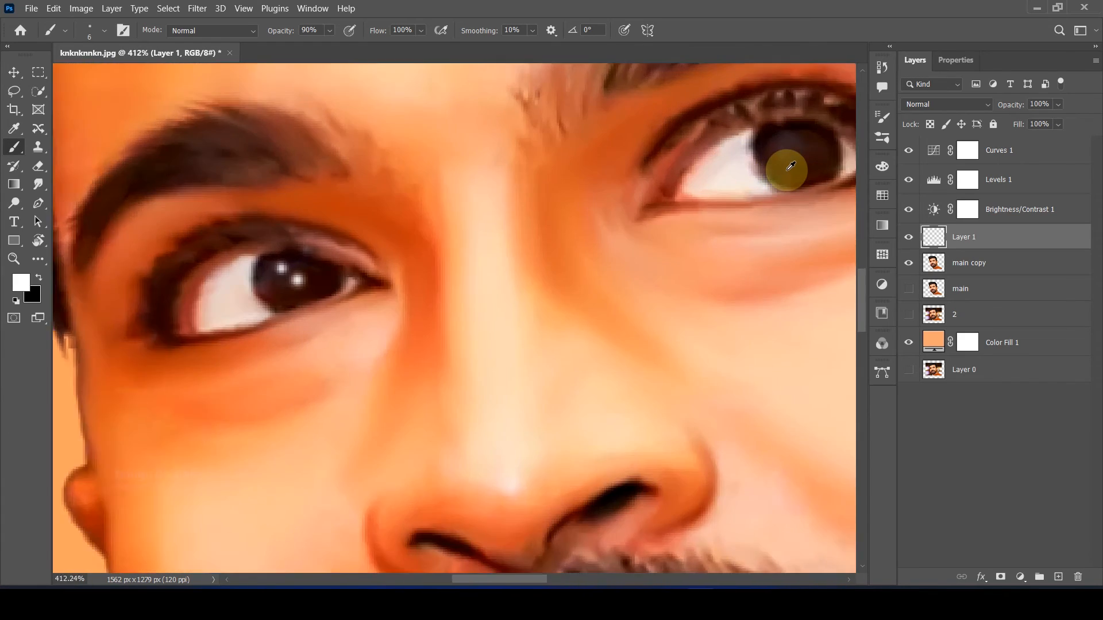
scroll(787, 167, "up", 5)
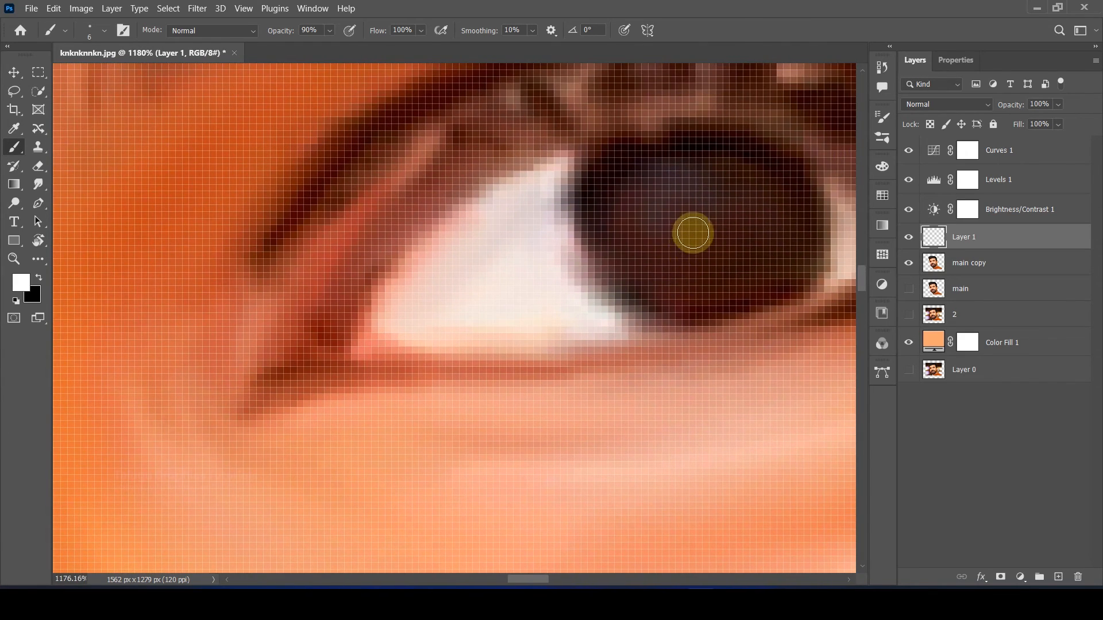
left_click(701, 223)
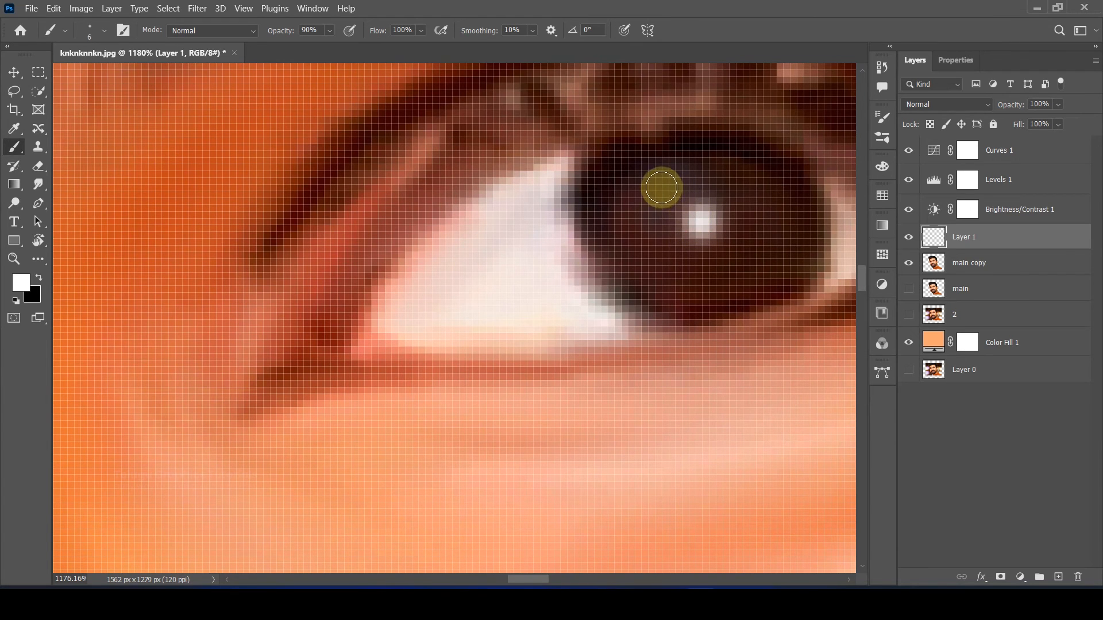
scroll(658, 189, "down", 8)
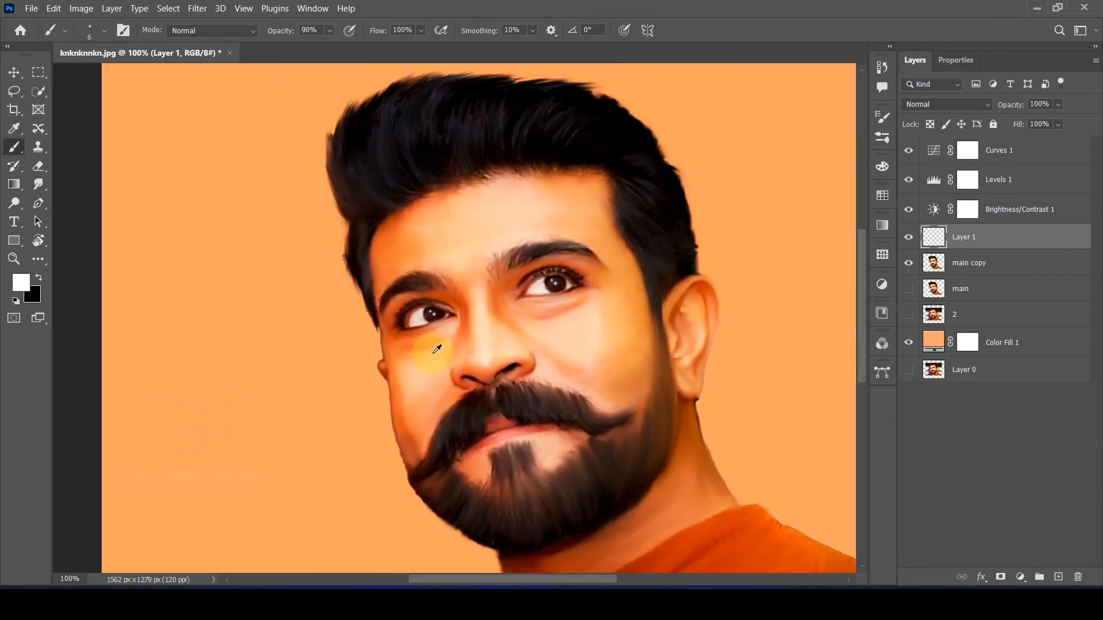
scroll(431, 330, "up", 8)
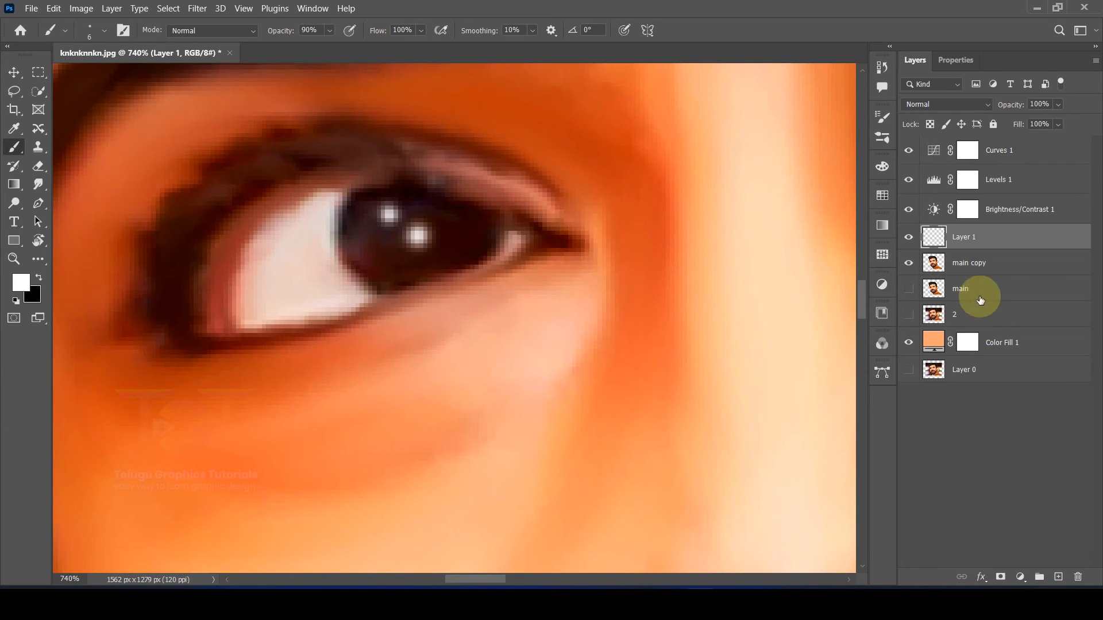
Add a new layer above Layer 1 and set the foreground colour to an orange sampled from the skin beside the eye
left_click(1059, 577)
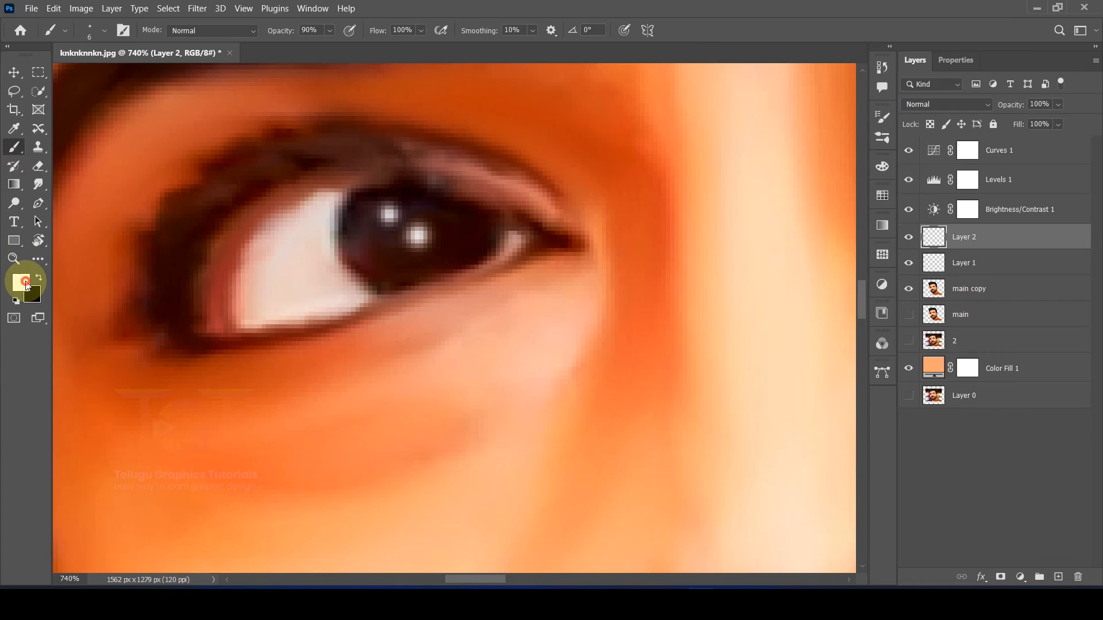
left_click(26, 284)
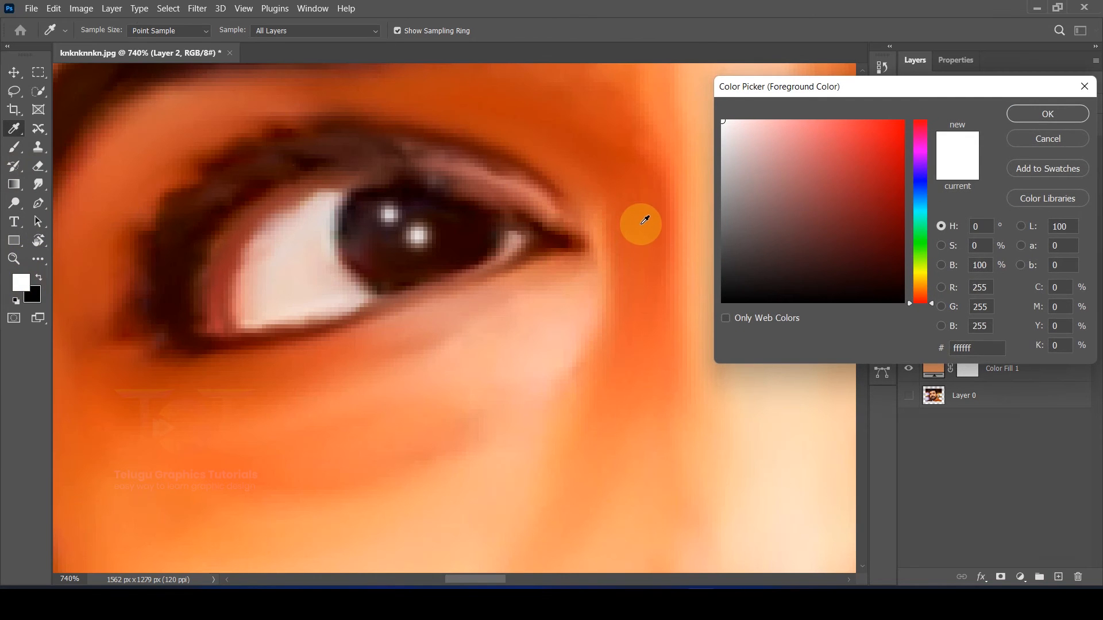
left_click(1045, 115)
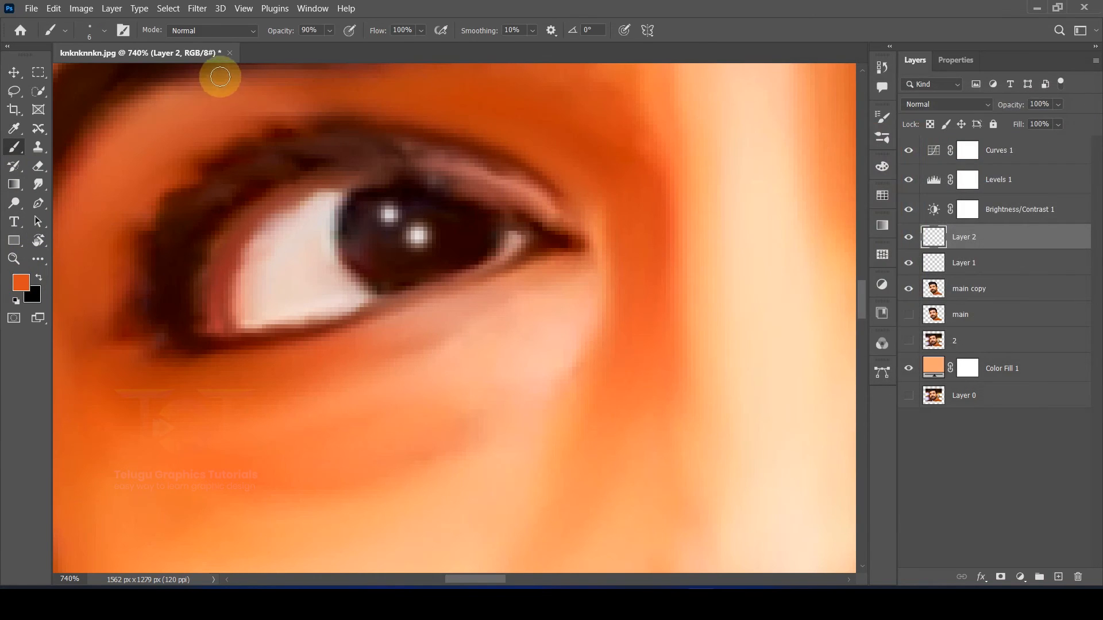
Paint a thin orange arc along the lower iris of each eye with a 2 px brush
scroll(381, 273, "up", 3)
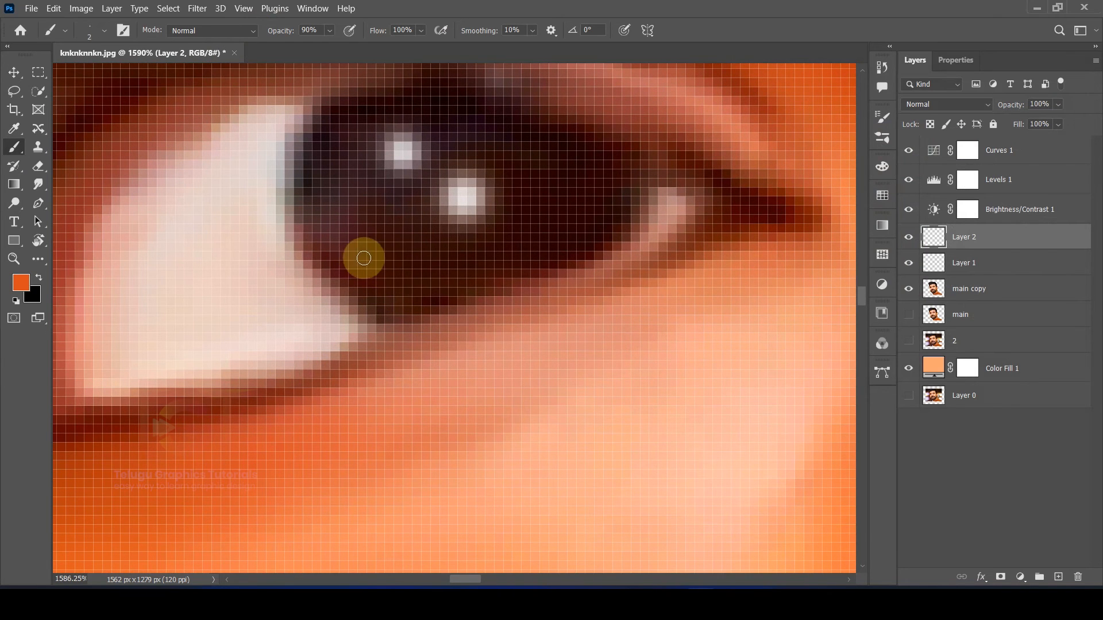
mouse_move(359, 254)
left_mouse_down()
mouse_move(423, 281)
mouse_move(522, 251)
mouse_move(565, 210)
left_mouse_up()
scroll(559, 221, "down", 10)
scroll(694, 247, "up", 8)
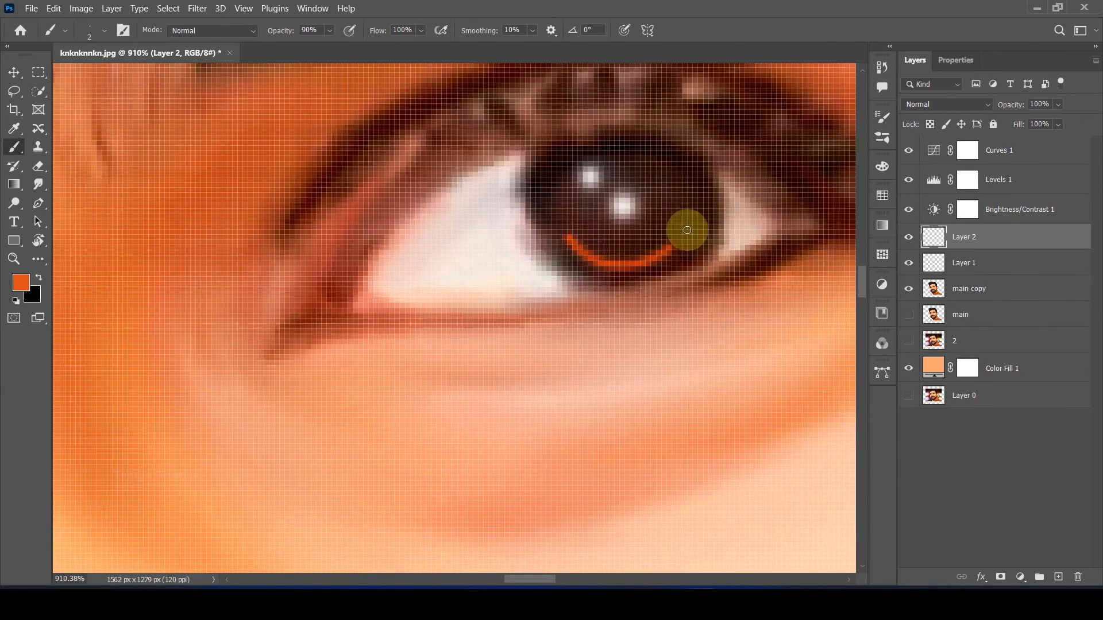
Lower the opacity of Layer 2, which holds the orange iris arcs, to 70%
scroll(687, 231, "down", 10)
scroll(487, 323, "up", 2)
scroll(491, 317, "up", 2)
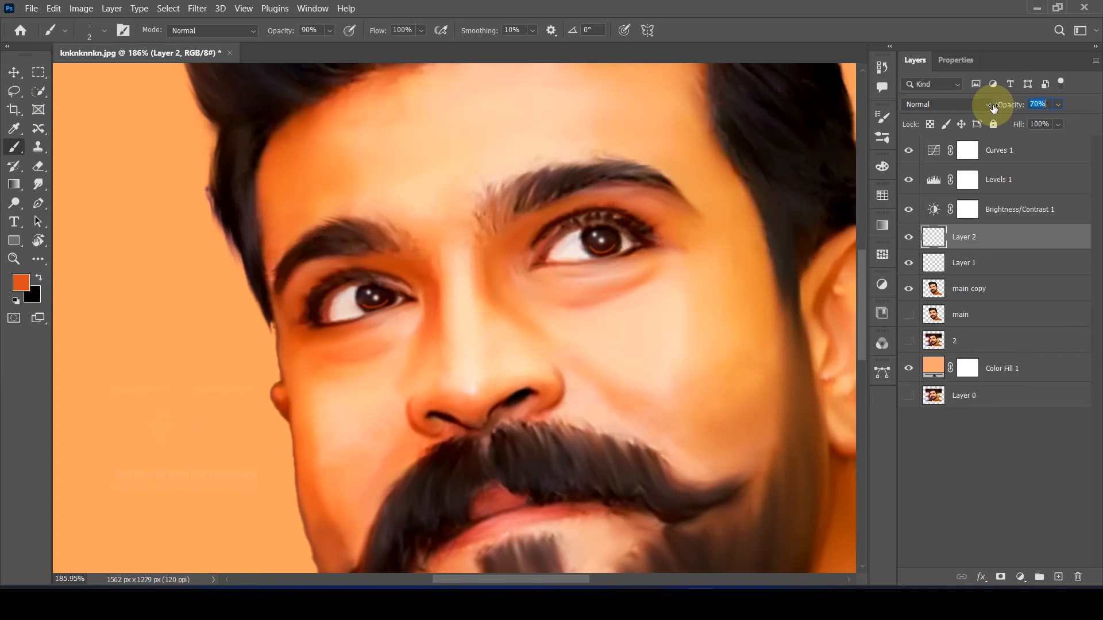
scroll(438, 167, "down", 6)
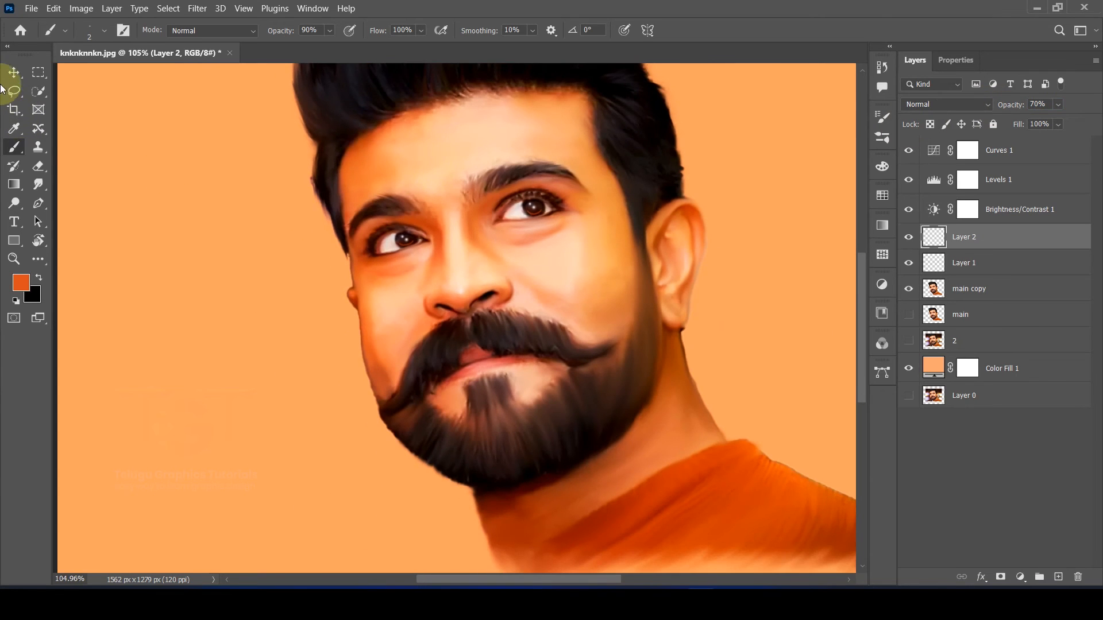
Soften the orange iris arcs on Layer 2 with a Gaussian Blur of 0.5 pixels radius and check the eyes
left_click(14, 72)
scroll(429, 268, "up", 10)
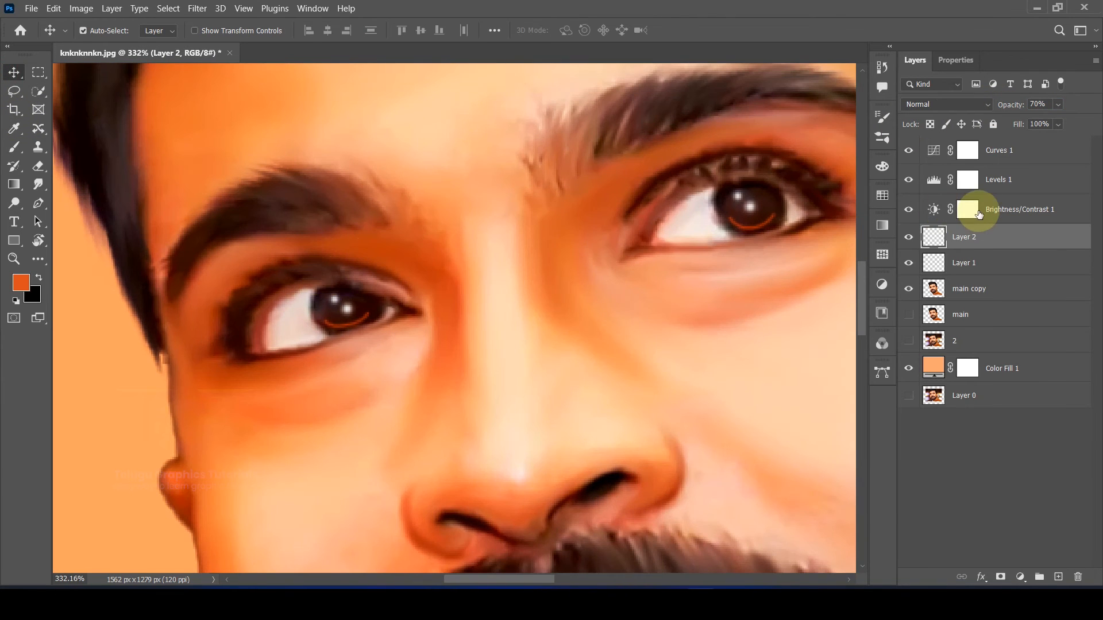
left_click(188, 10)
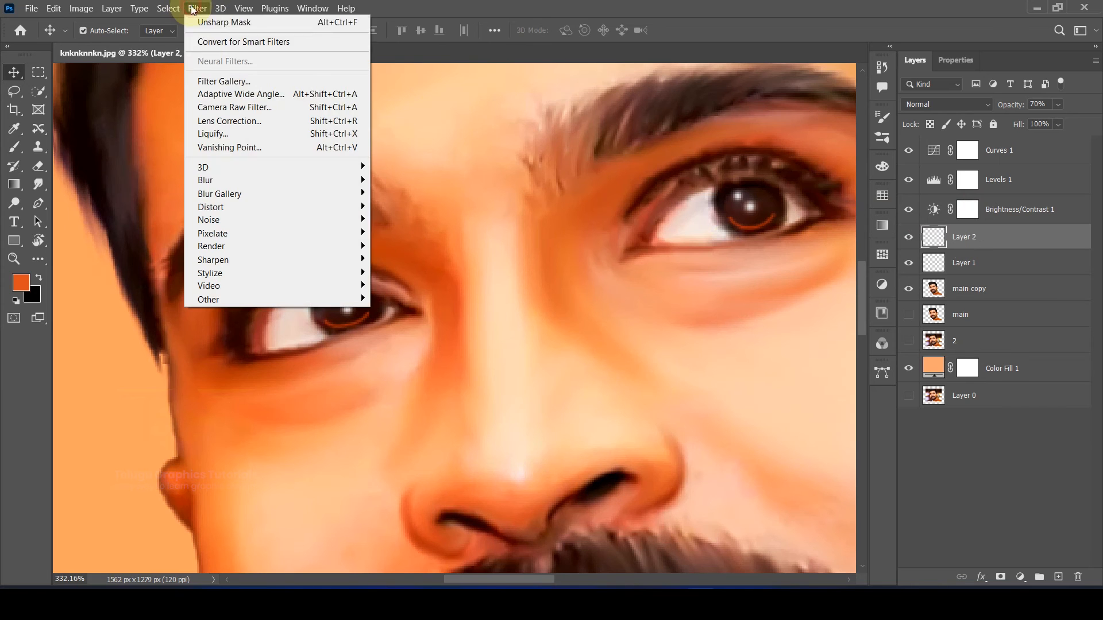
mouse_move(222, 180)
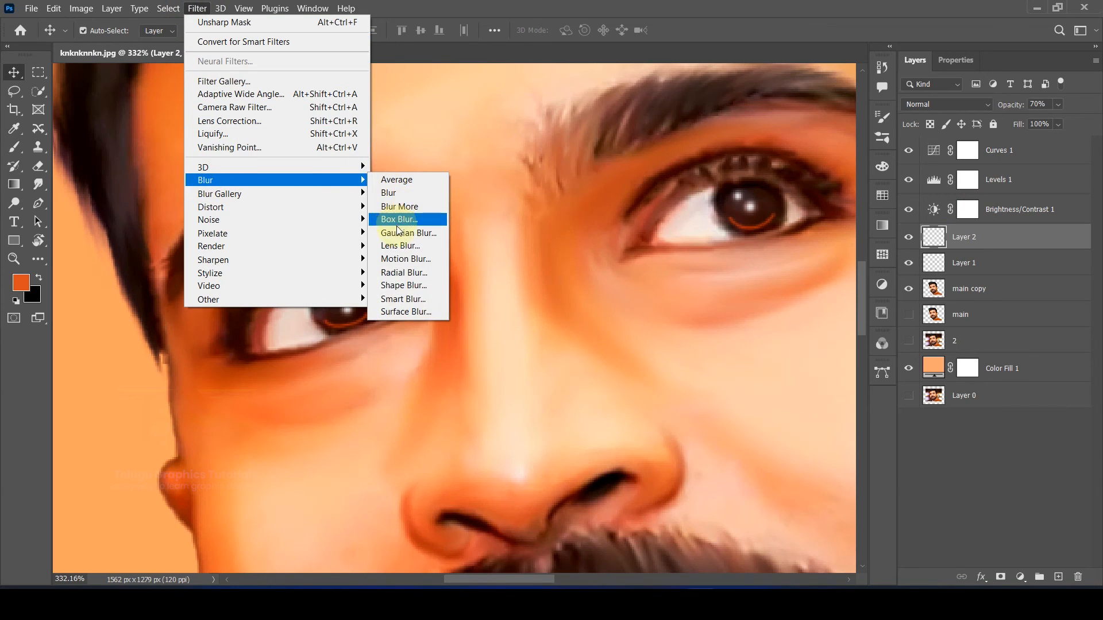
left_click(399, 232)
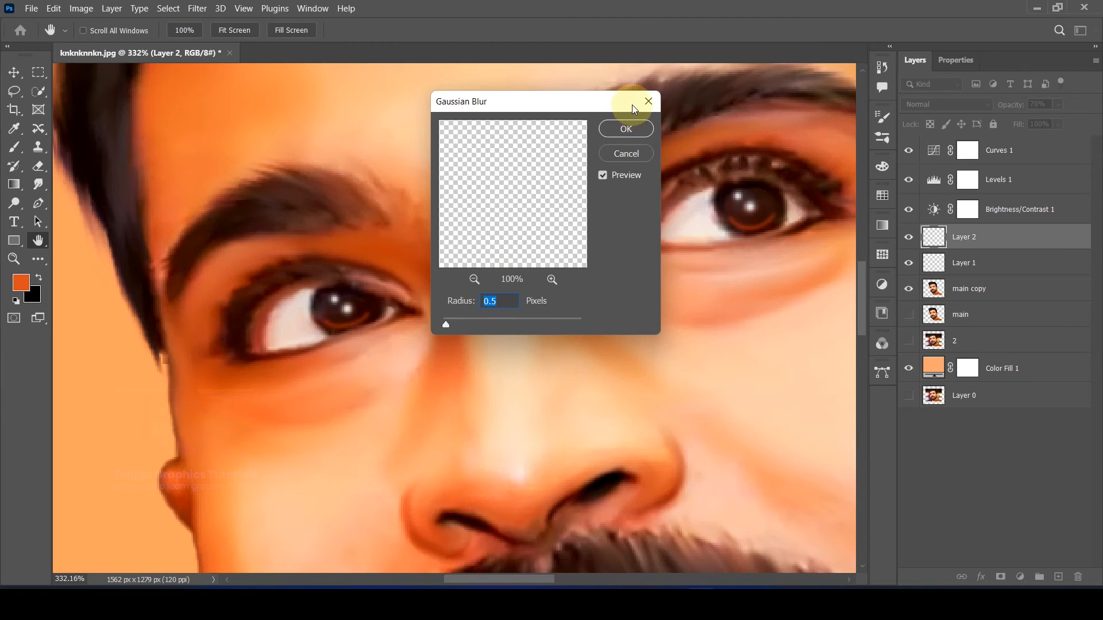
left_click(633, 127)
key("v")
scroll(791, 240, "up", 5)
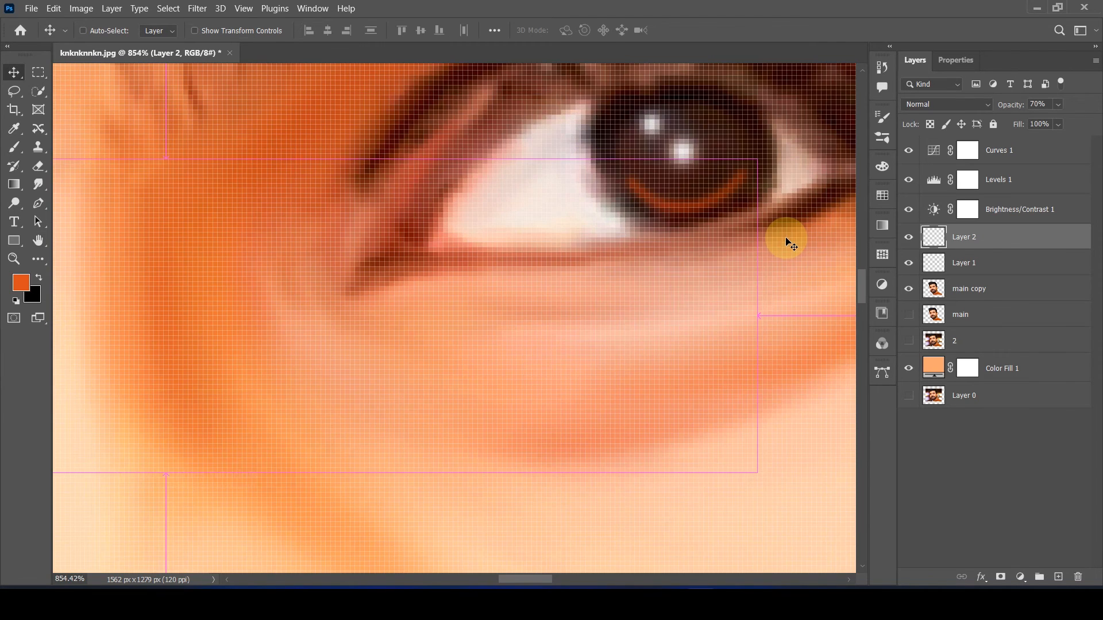
scroll(792, 241, "down", 3)
scroll(712, 253, "down", 8)
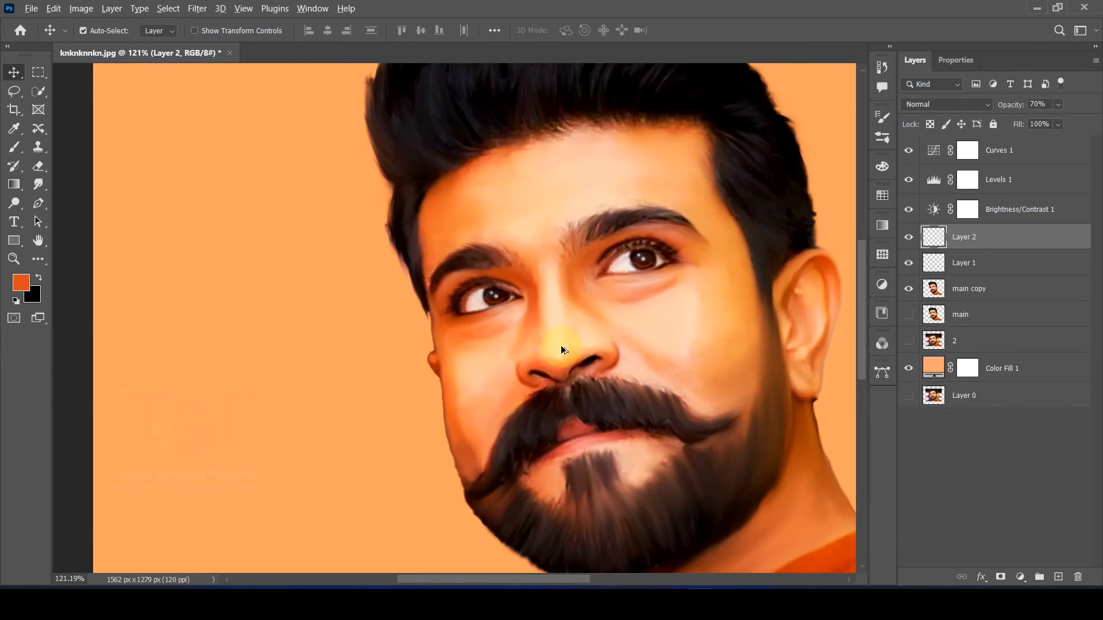
Add a Gradient Fill layer above Layer 2 with the pink-to-violet Purple_20 preset
scroll(561, 345, "down", 2)
scroll(682, 375, "down", 2)
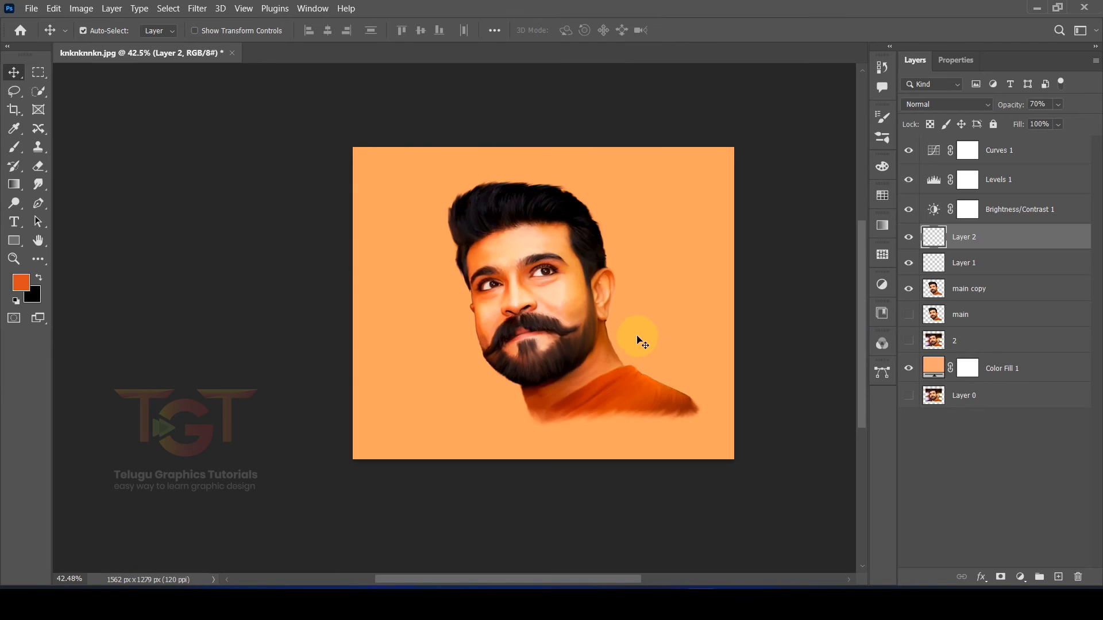
scroll(601, 272, "up", 2)
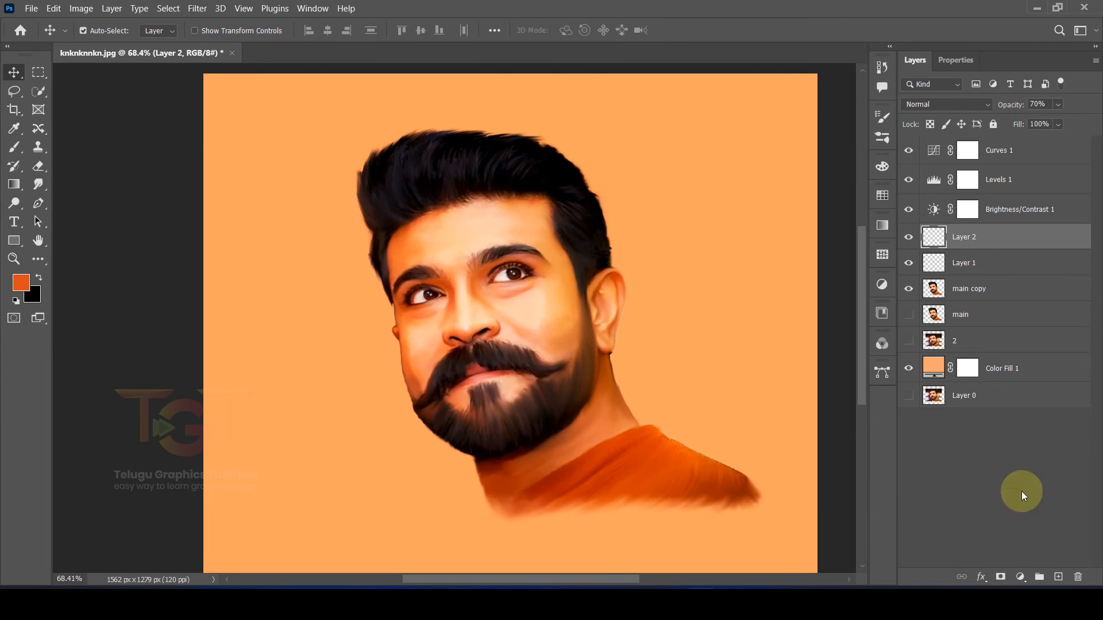
left_click(1018, 578)
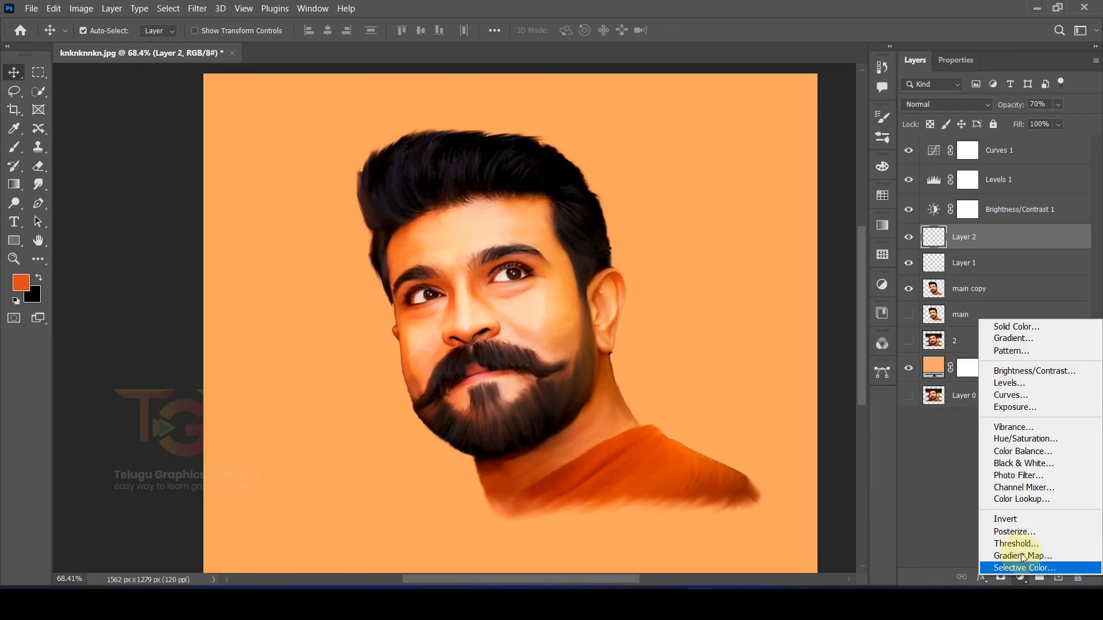
left_click(1003, 336)
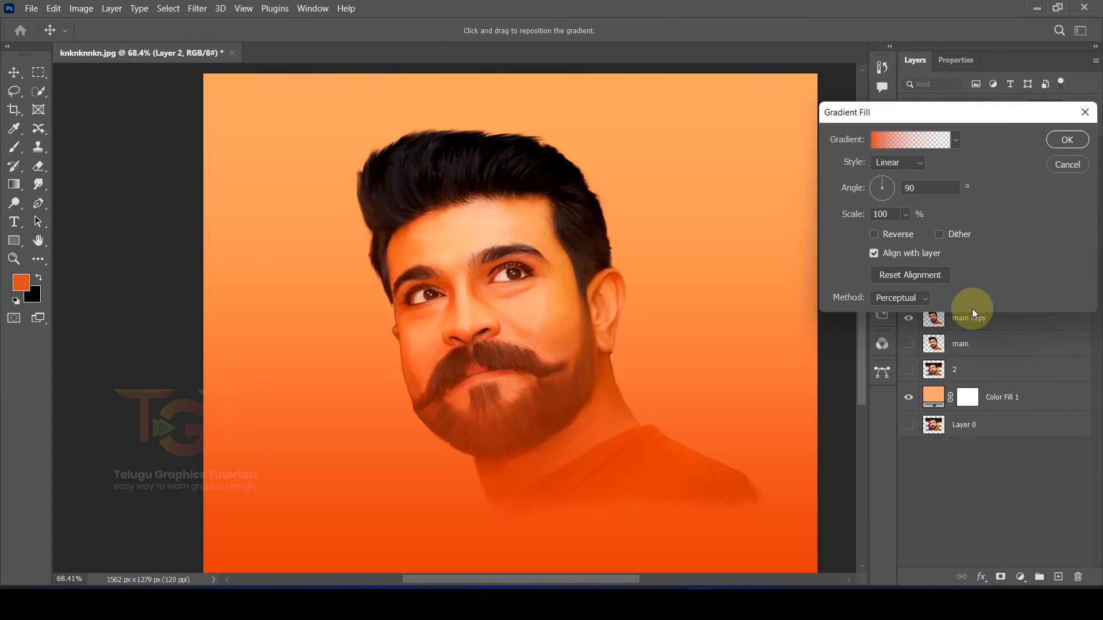
left_click(934, 138)
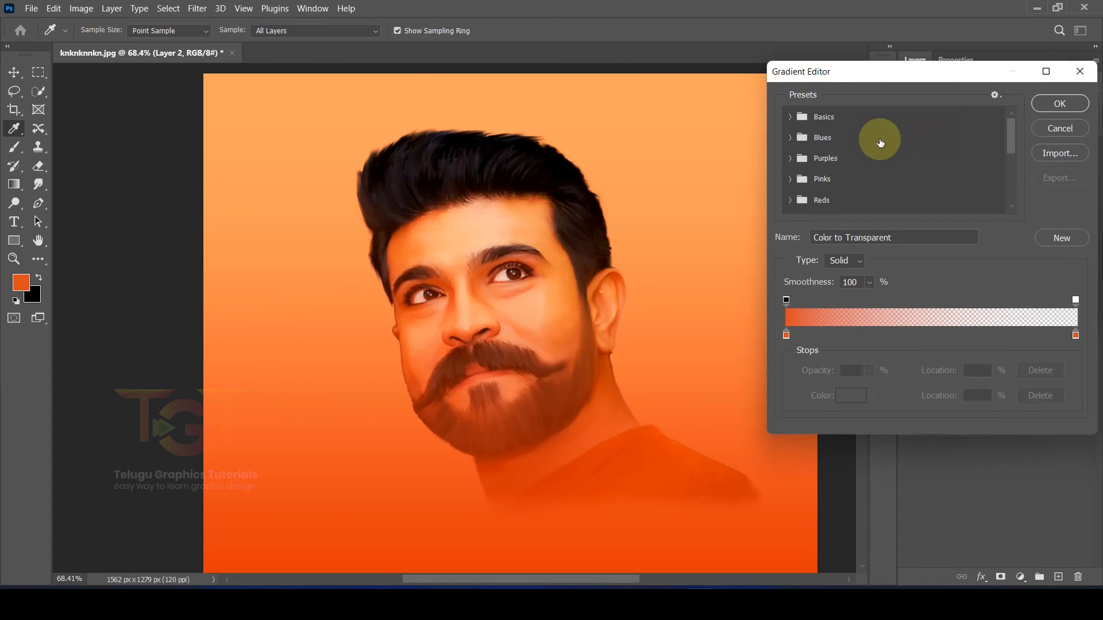
left_click(788, 159)
scroll(849, 188, "down", 3)
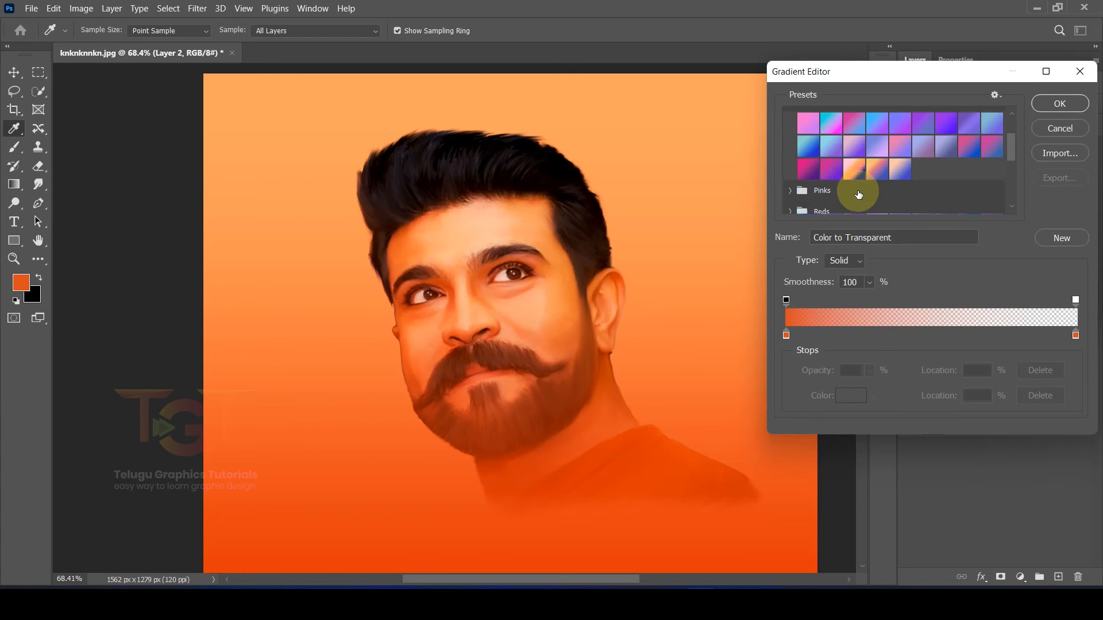
left_click(830, 159)
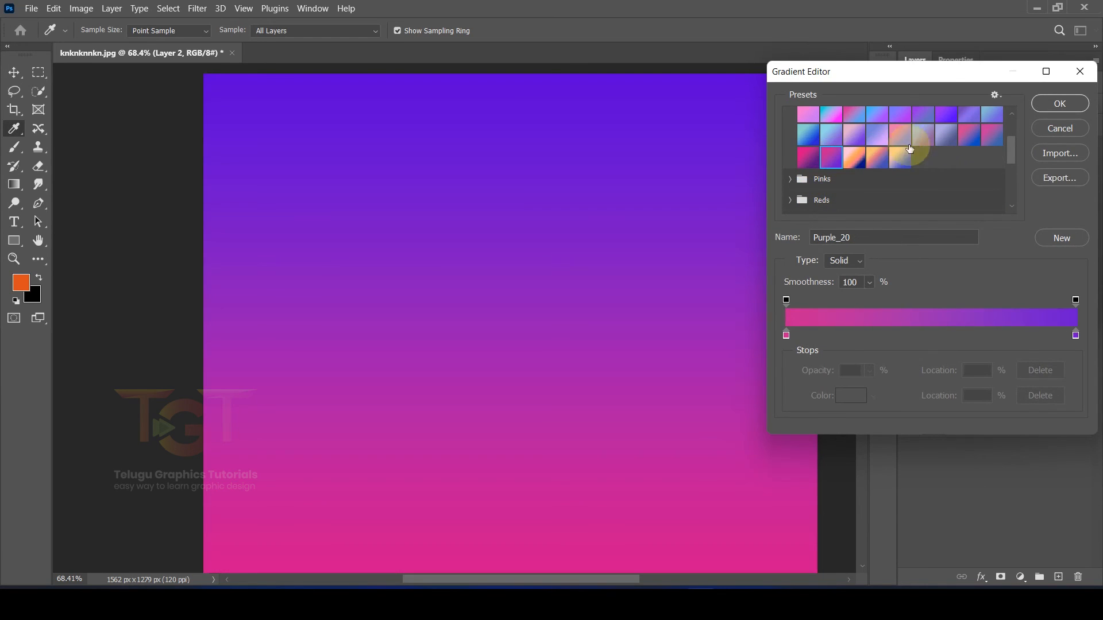
left_click(968, 134)
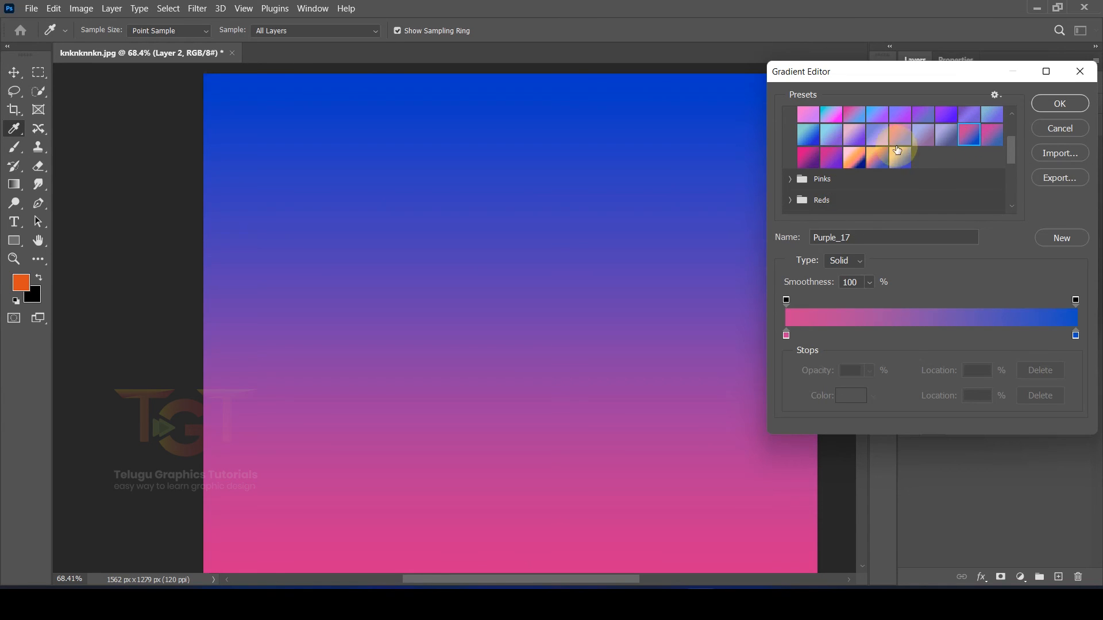
left_click(831, 153)
left_click(1037, 105)
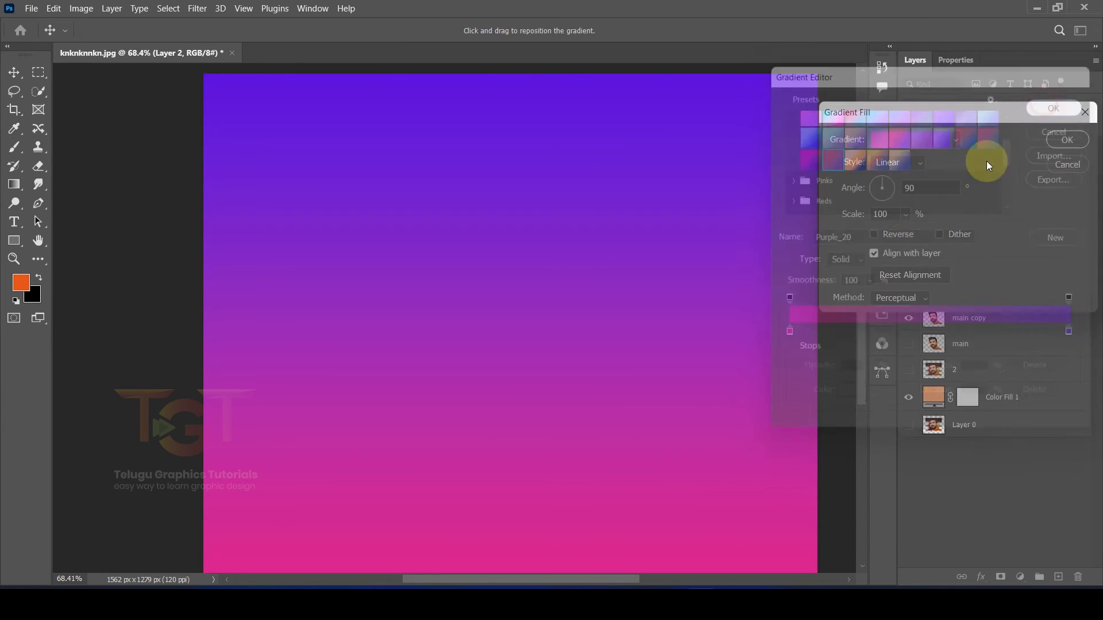
Set the gradient fill's angle to 180° and its layer's blend mode to Linear Light
left_click_drag(880, 189, 869, 185)
type("180")
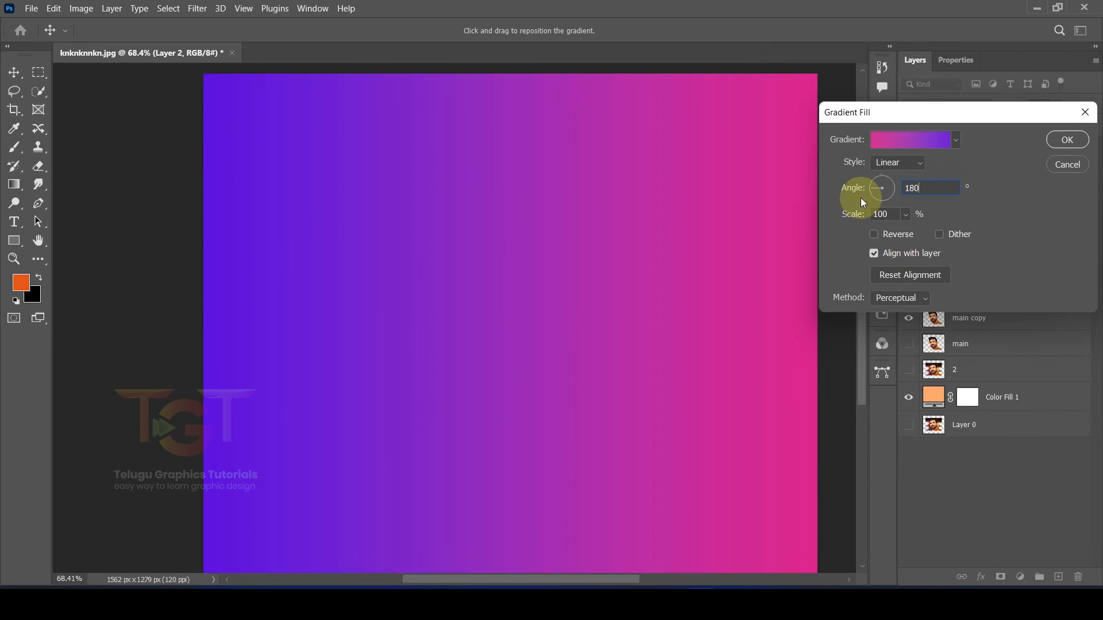
left_click(1066, 140)
scroll(660, 265, "down", 3)
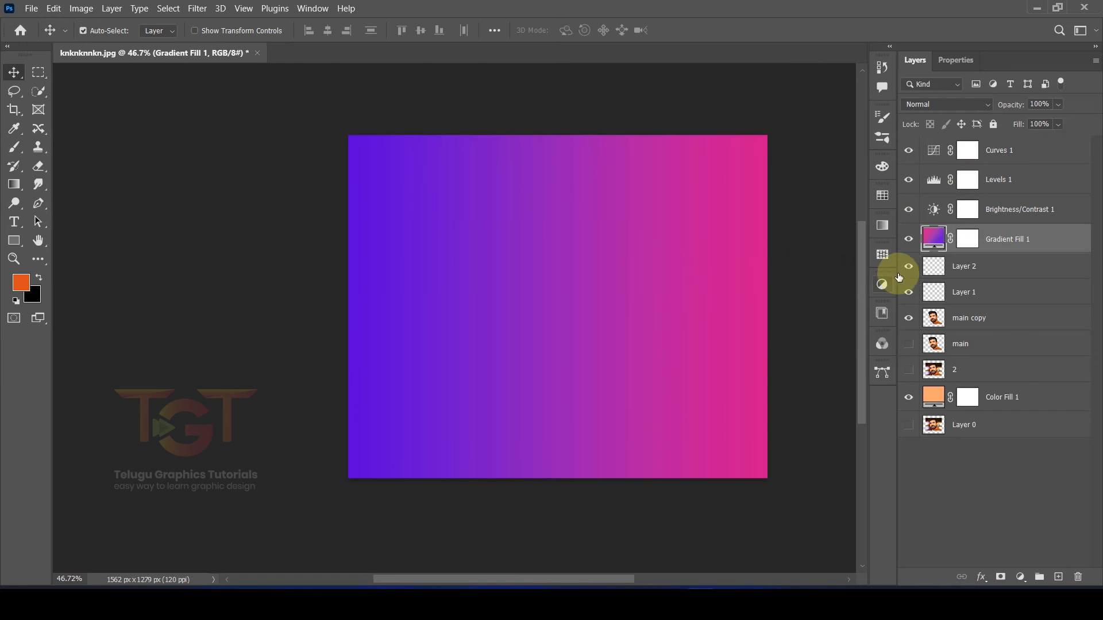
left_click(928, 110)
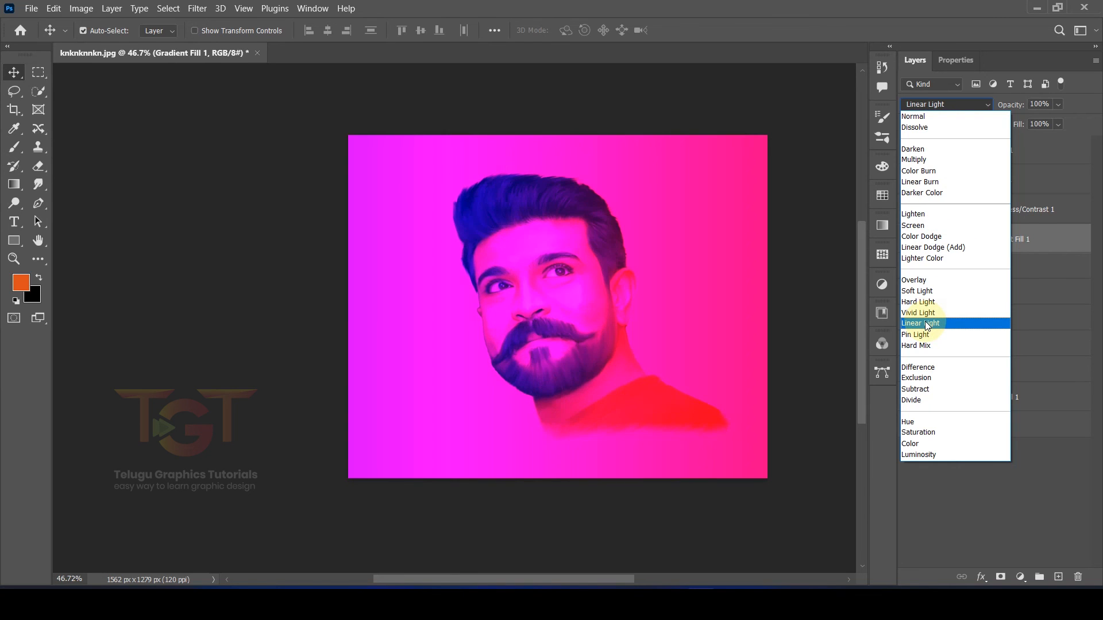
left_click(926, 324)
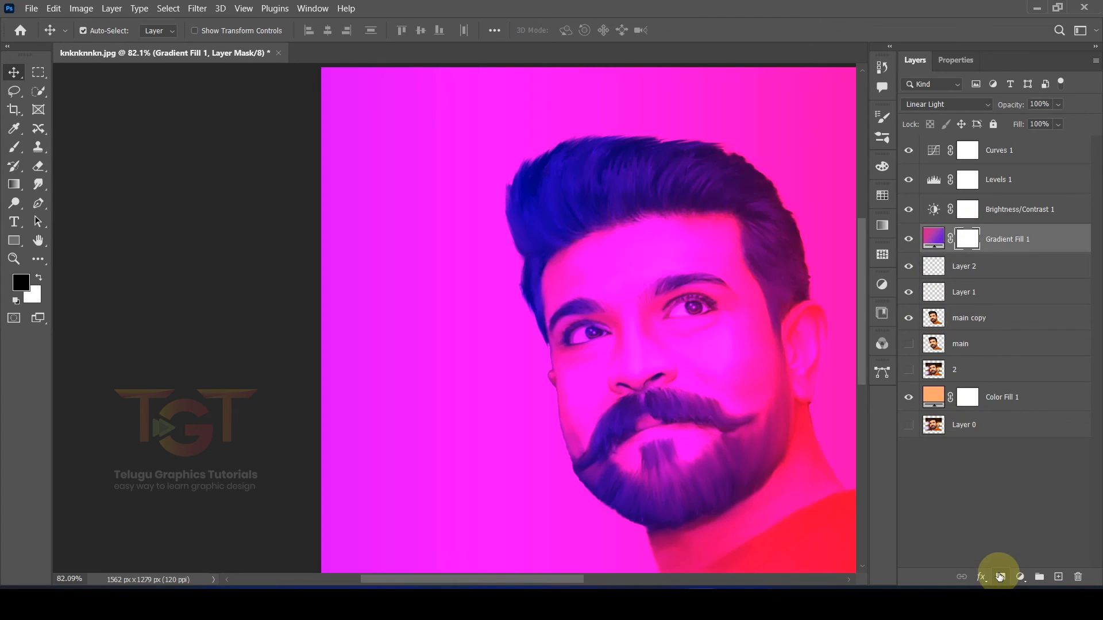
Add a second mask to the Gradient Fill 1 layer and invert its layer mask to hide the gradient
left_click(1000, 576)
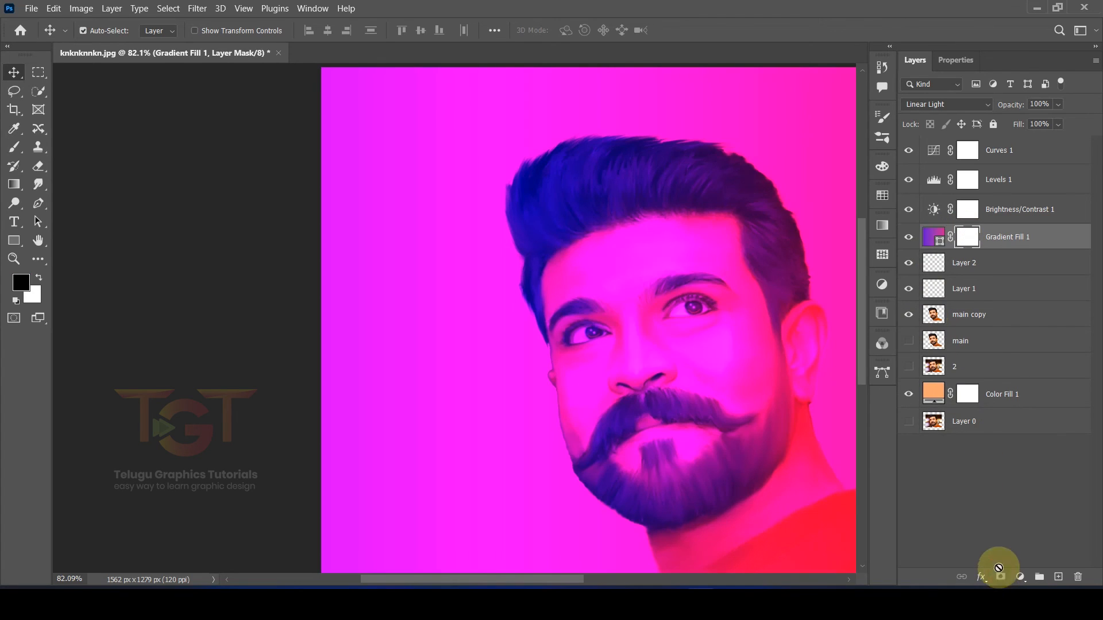
double_click(969, 238)
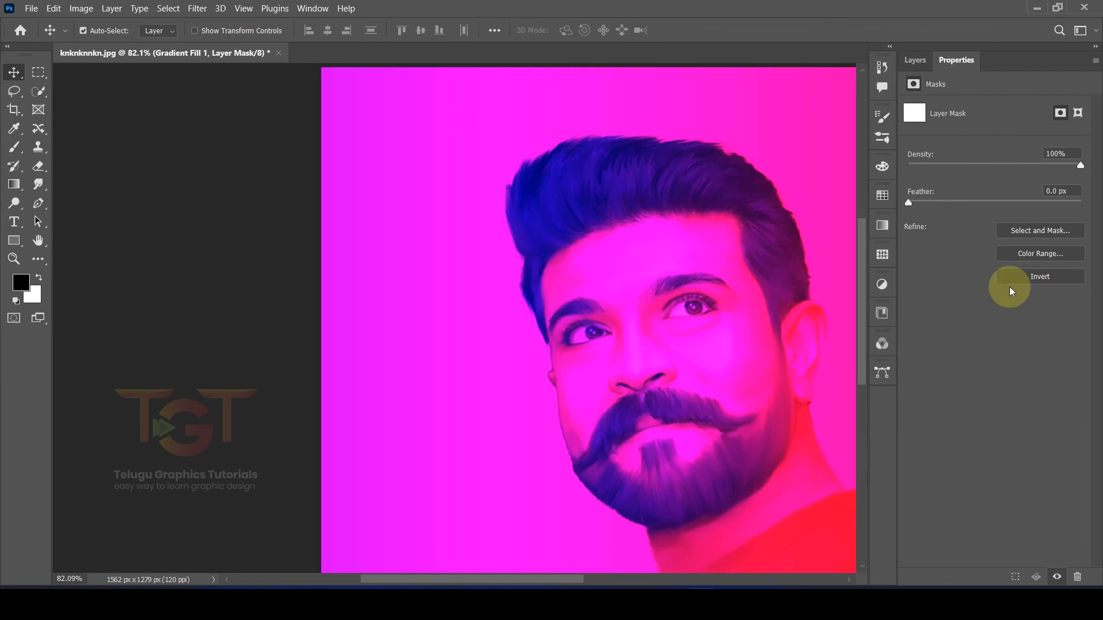
left_click(1041, 281)
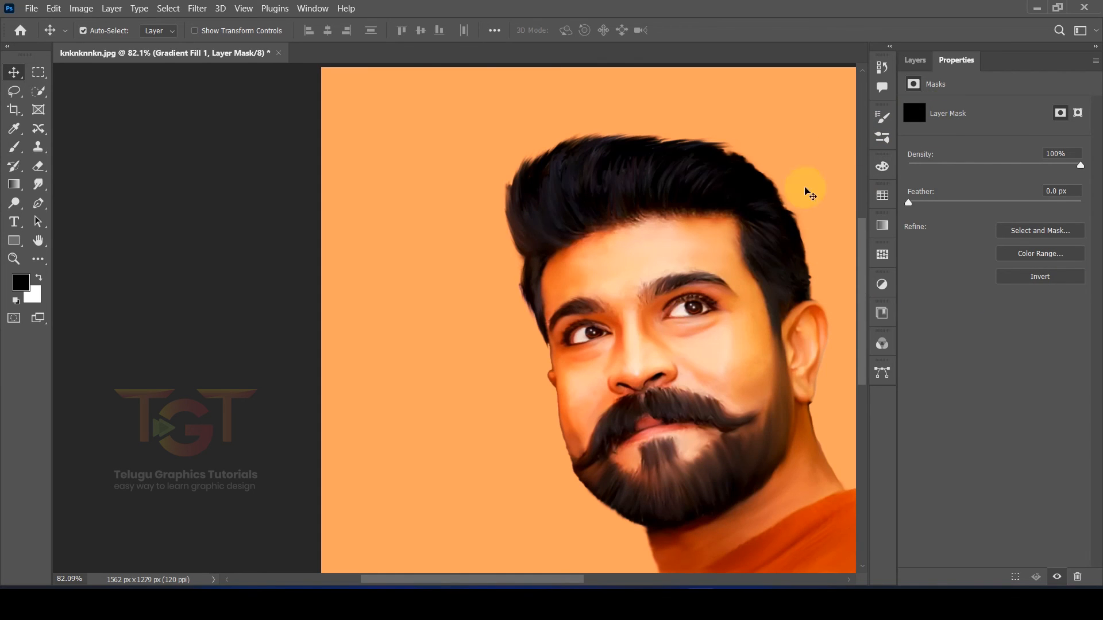
left_click(907, 67)
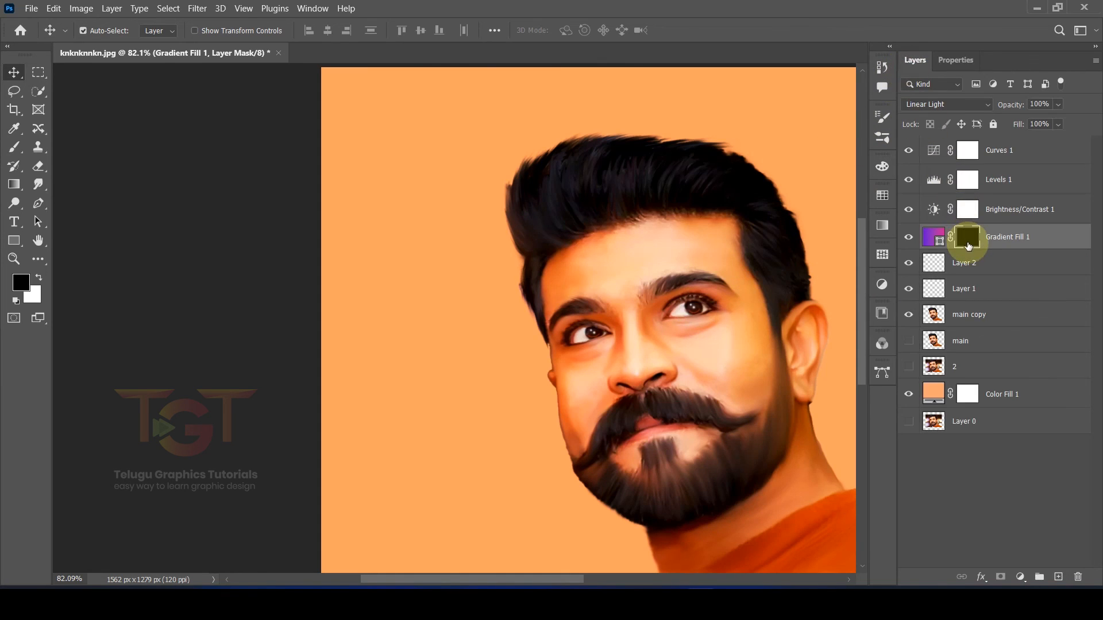
Try to reveal the gradient over the front of the hair by painting white on the mask with a 78 px soft brush
left_click(17, 153)
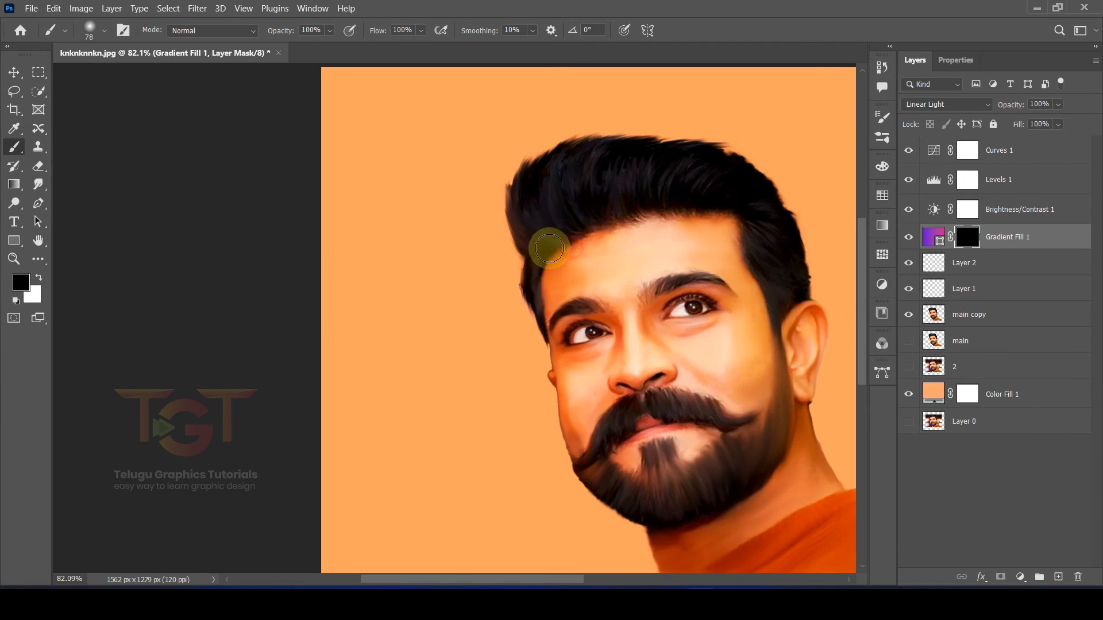
key("x")
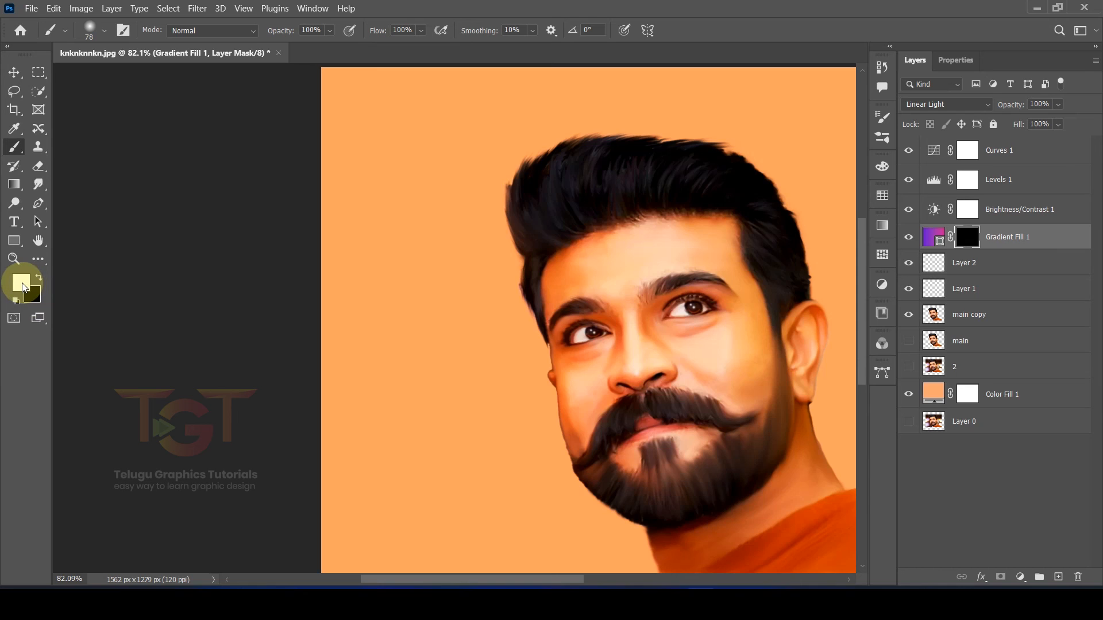
mouse_move(500, 237)
left_mouse_down()
mouse_move(550, 241)
mouse_move(522, 219)
mouse_move(594, 197)
mouse_move(540, 241)
mouse_move(551, 150)
mouse_move(595, 144)
mouse_move(587, 227)
left_mouse_up()
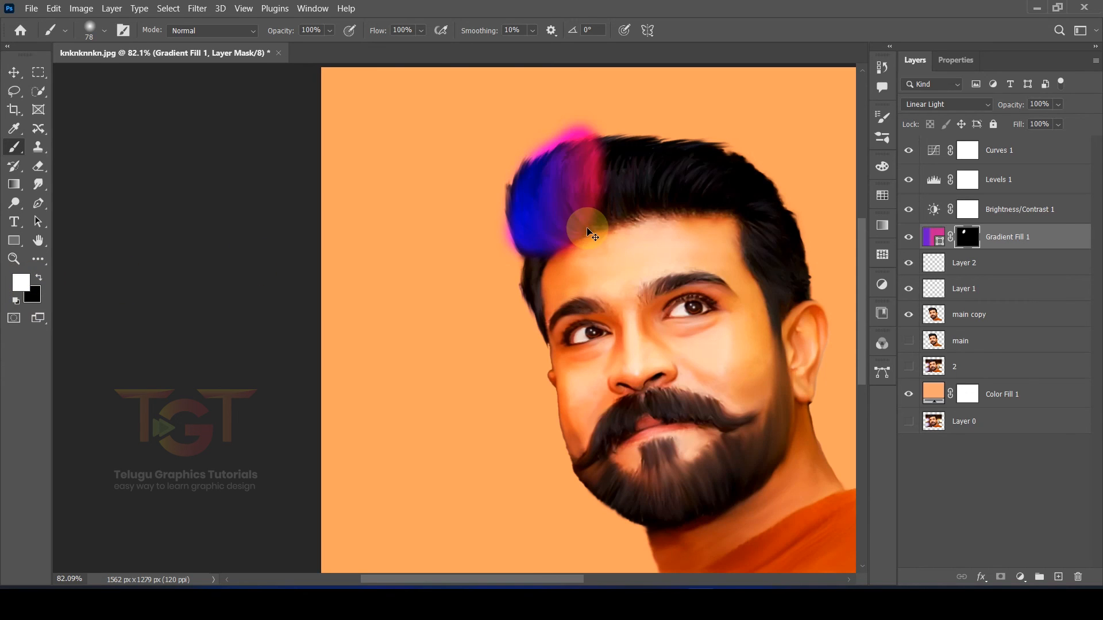
key("ctrl+z")
Load the main copy layer's outline as a selection and target the Gradient Fill 1 mask with white as the foreground colour
scroll(600, 230, "up", 2)
scroll(600, 229, "up", 1)
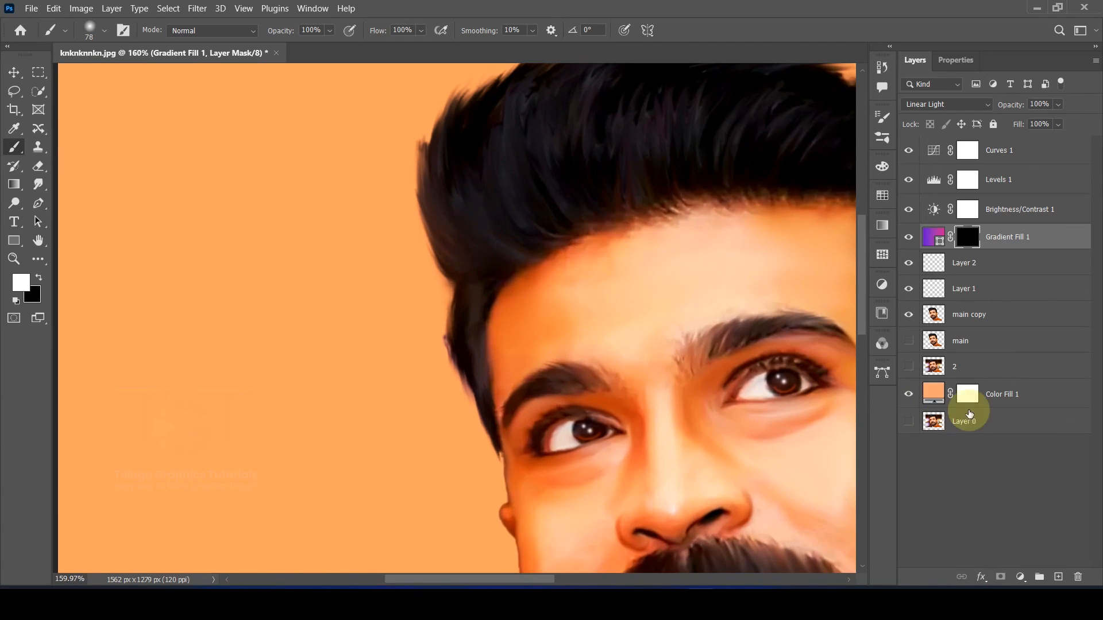
left_click(940, 316)
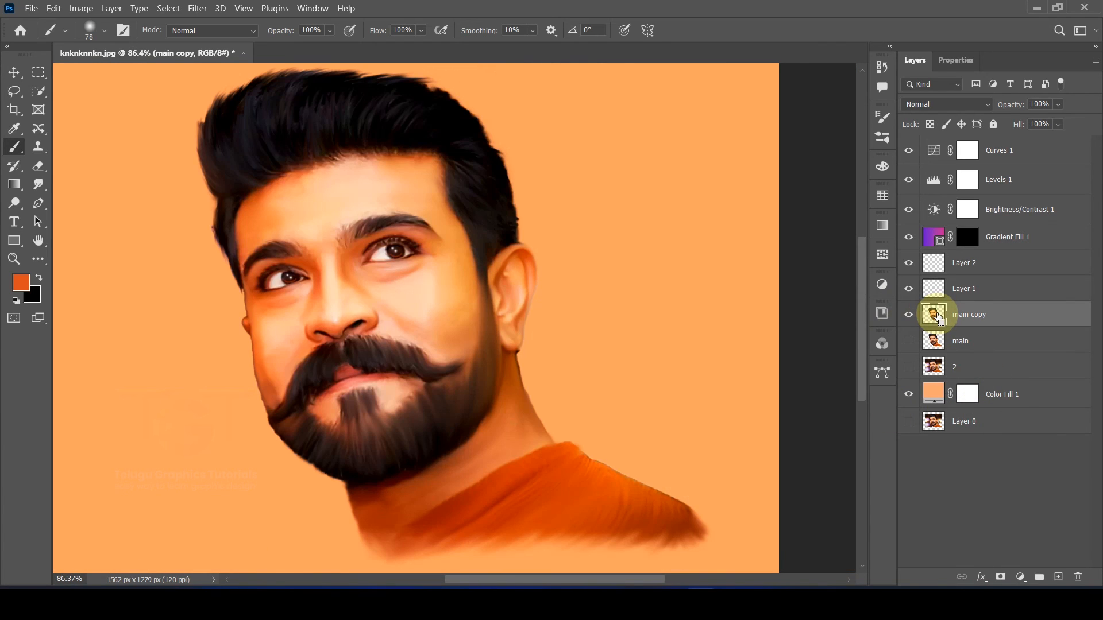
left_click(934, 316, "ctrl")
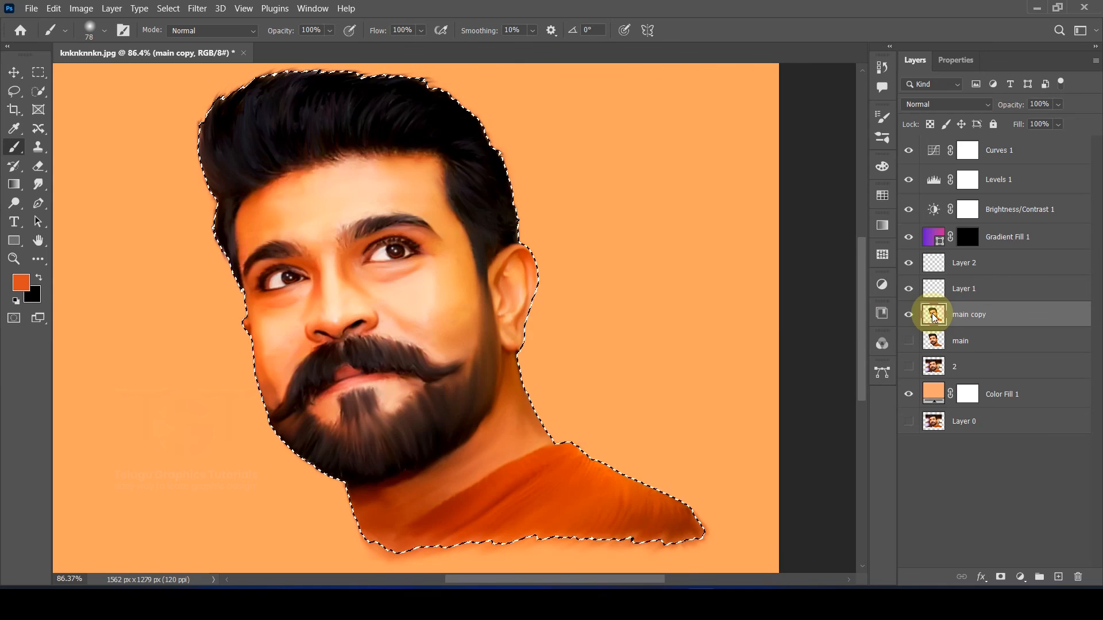
scroll(412, 185, "down", 3)
scroll(391, 175, "up", 4)
scroll(403, 178, "up", 3)
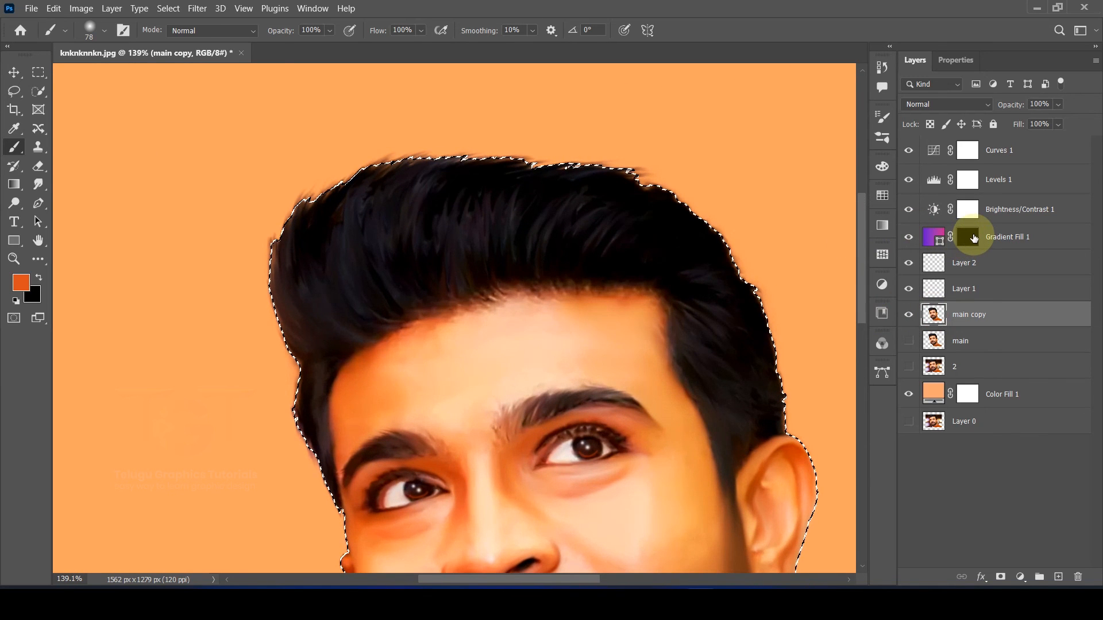
left_click(974, 238)
key("d")
left_click_drag(454, 240, 526, 157)
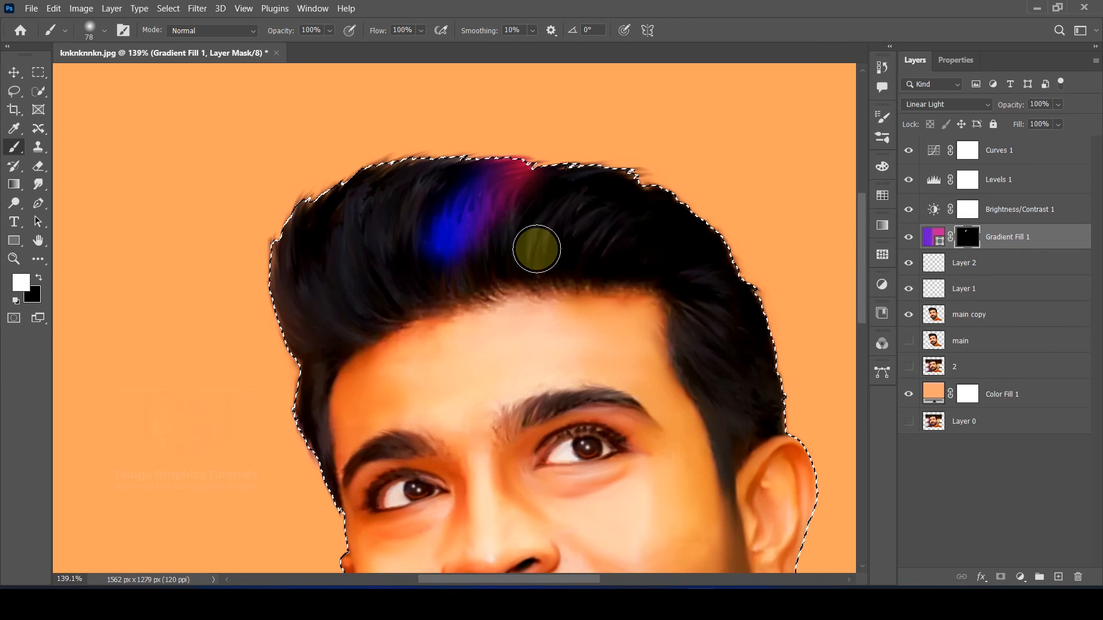
key("ctrl+z")
mouse_move(404, 280)
left_mouse_down()
mouse_move(418, 194)
mouse_move(382, 190)
mouse_move(359, 113)
mouse_move(345, 298)
mouse_move(485, 182)
left_mouse_up()
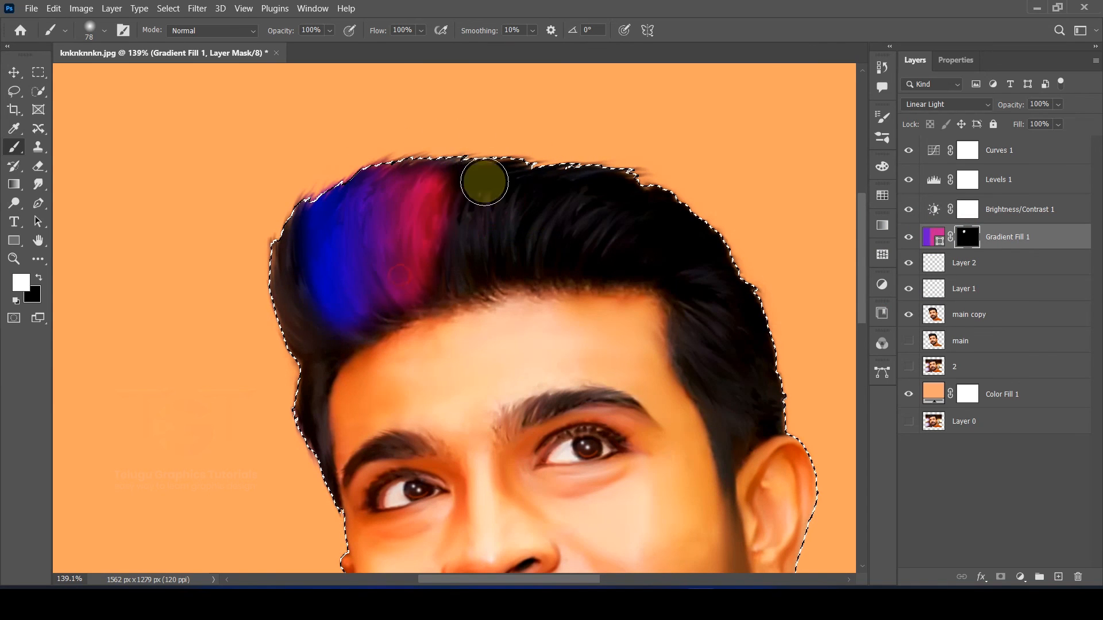
Paint white on the Gradient Fill 1 mask within the selection to tint the hair, face edge, ear, neck and shoulder outline
left_click_drag(276, 191, 247, 244)
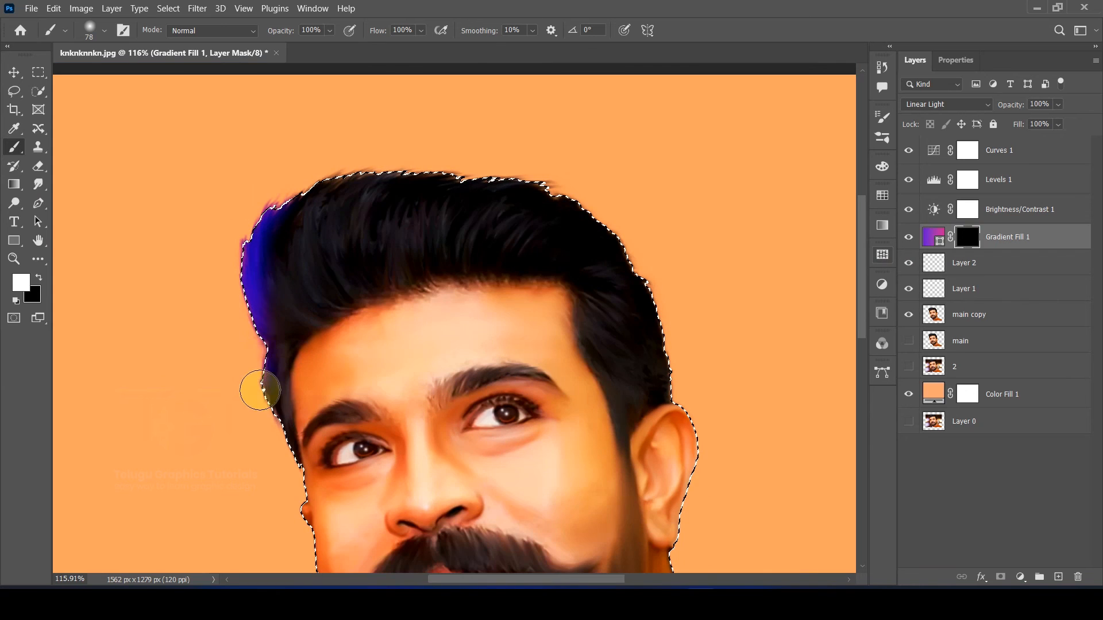
left_click_drag(260, 390, 273, 454)
left_click_drag(269, 448, 256, 280)
mouse_move(266, 239)
left_mouse_down()
mouse_move(303, 455)
mouse_move(432, 577)
left_mouse_up()
left_click_drag(289, 480, 310, 617)
mouse_move(273, 253)
left_mouse_down()
mouse_move(672, 295)
mouse_move(698, 511)
left_mouse_up()
left_click_drag(704, 517, 574, 185)
left_click_drag(566, 206, 804, 402)
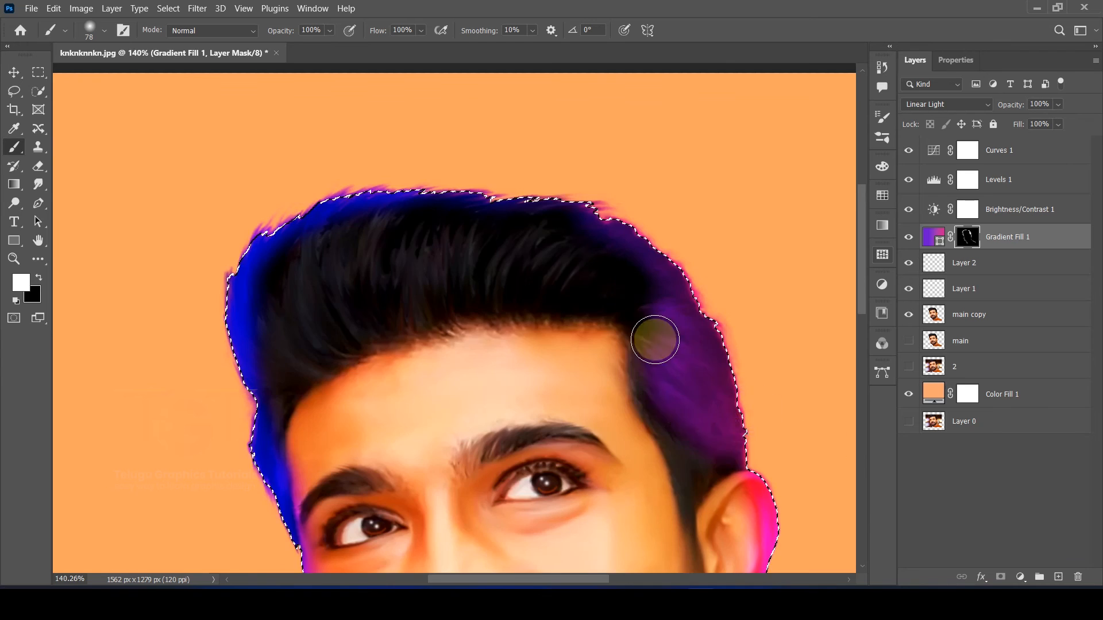
mouse_move(652, 333)
left_mouse_down()
mouse_move(515, 192)
mouse_move(586, 192)
left_mouse_up()
scroll(623, 138, "down", 6)
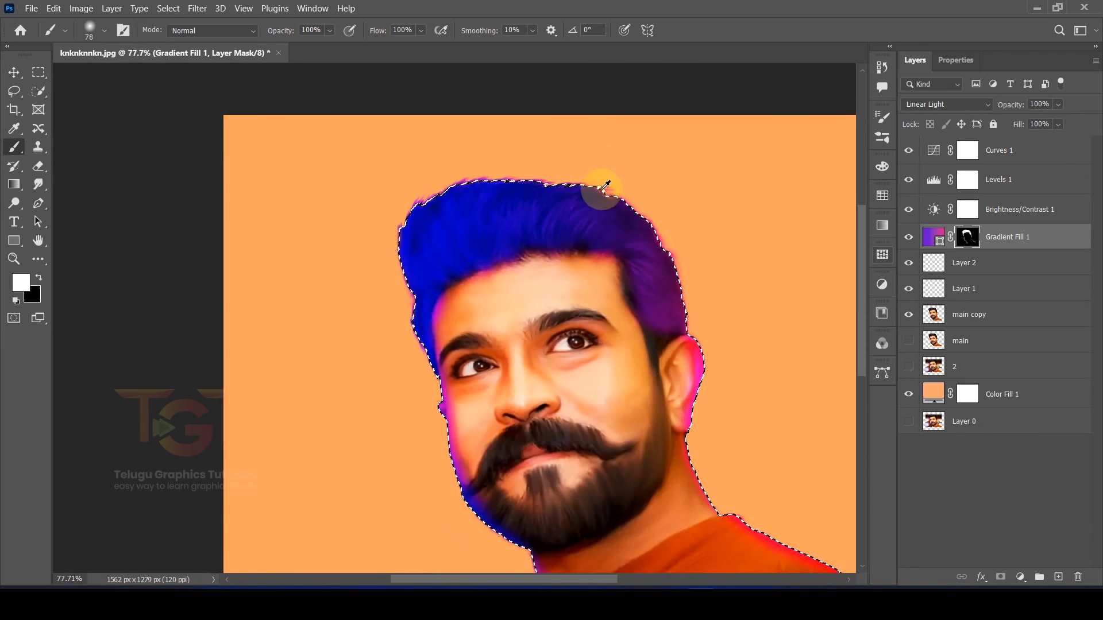
scroll(619, 309, "up", 4)
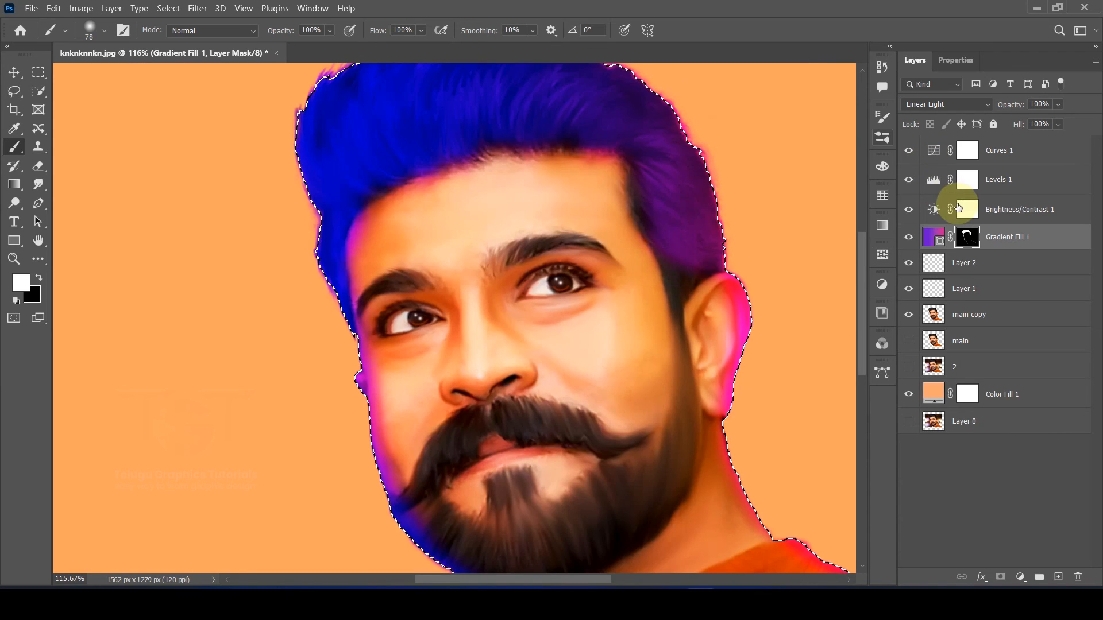
Clear the selection and lower the Gradient Fill 1 layer's opacity to 30%
left_click(194, 6)
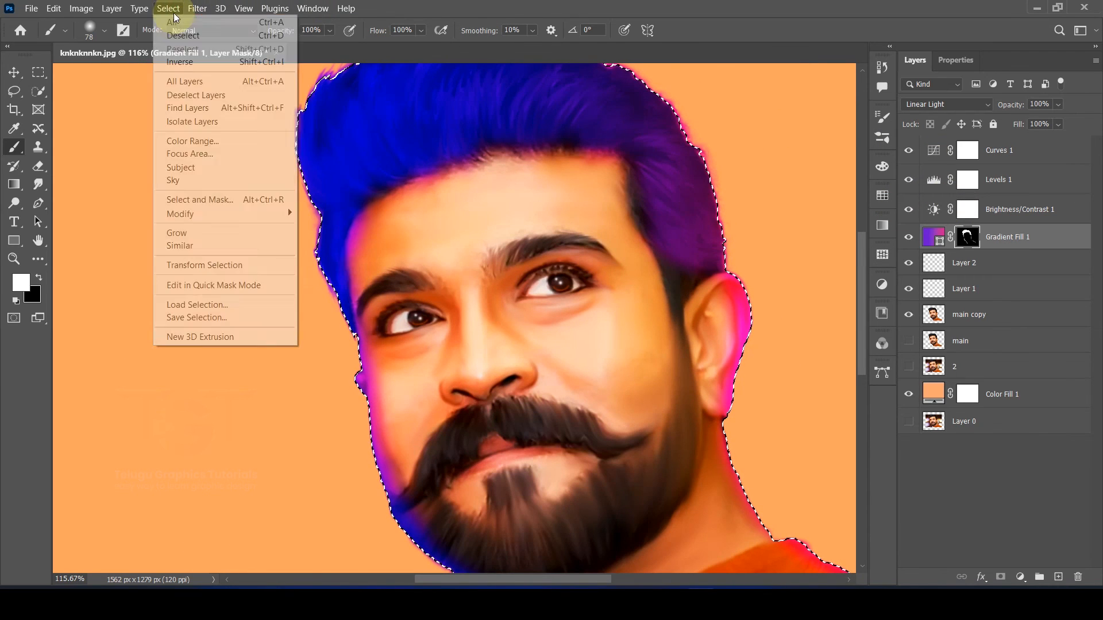
left_click(178, 35)
scroll(412, 126, "down", 4)
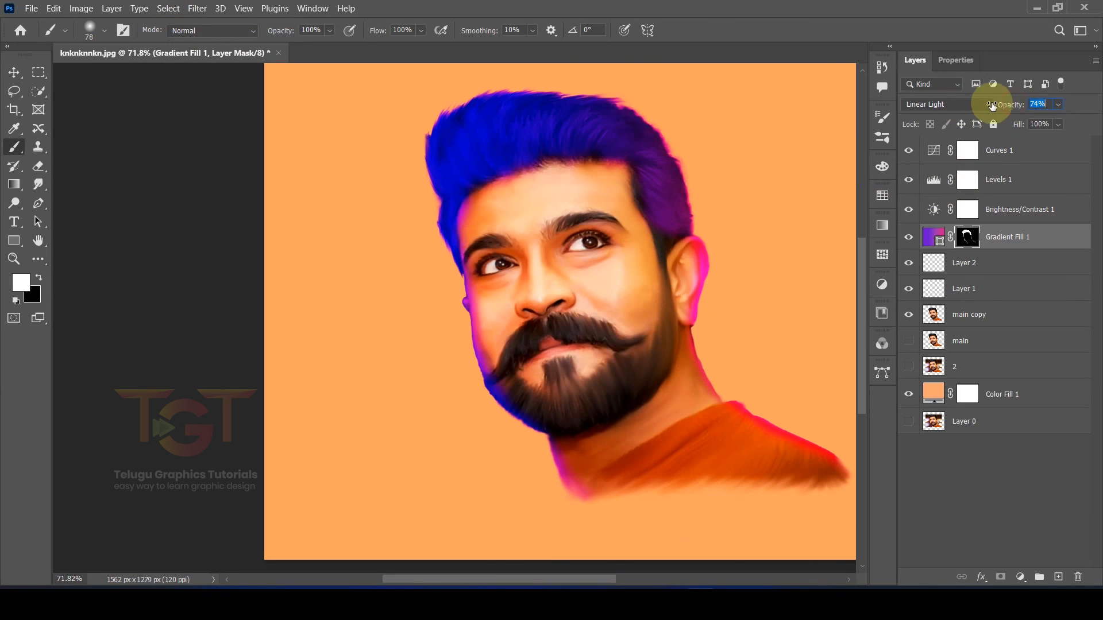
left_click_drag(992, 105, 967, 109)
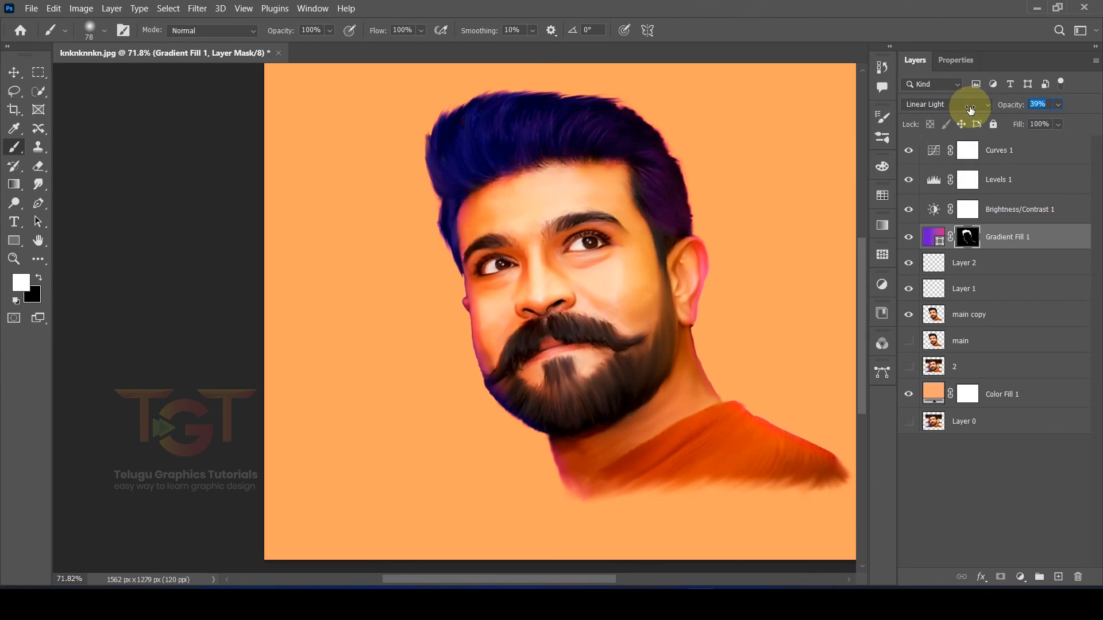
Examine the gradient tint on the hair, face edge and ear up close and in the whole portrait
left_click(14, 72)
scroll(501, 117, "up", 5)
scroll(501, 117, "down", 4)
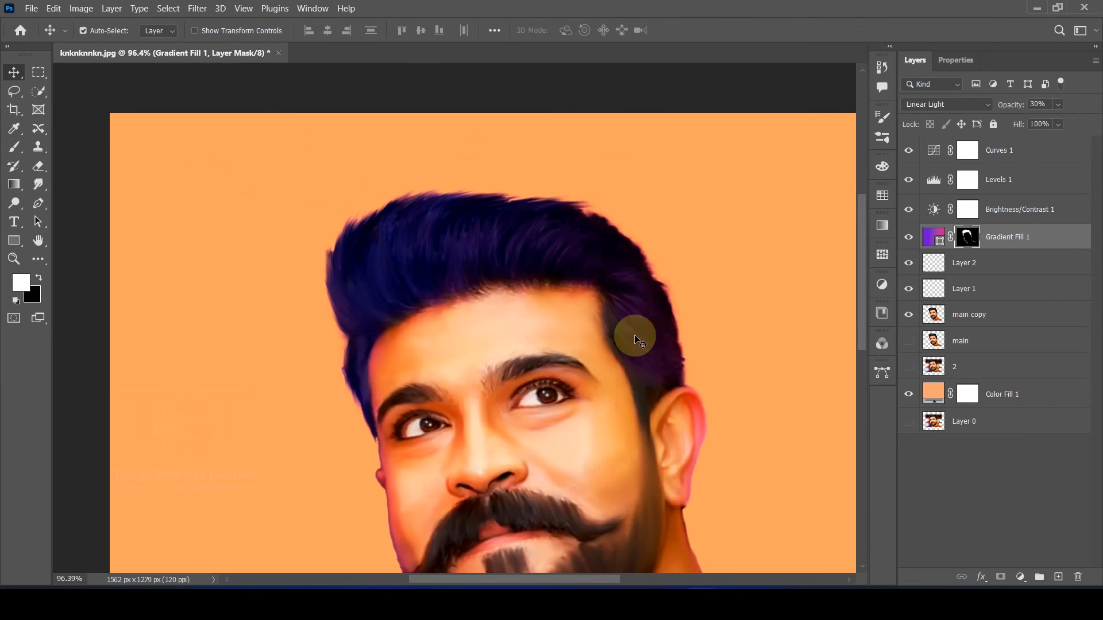
scroll(636, 345, "up", 3)
left_click_drag(626, 465, 675, 278)
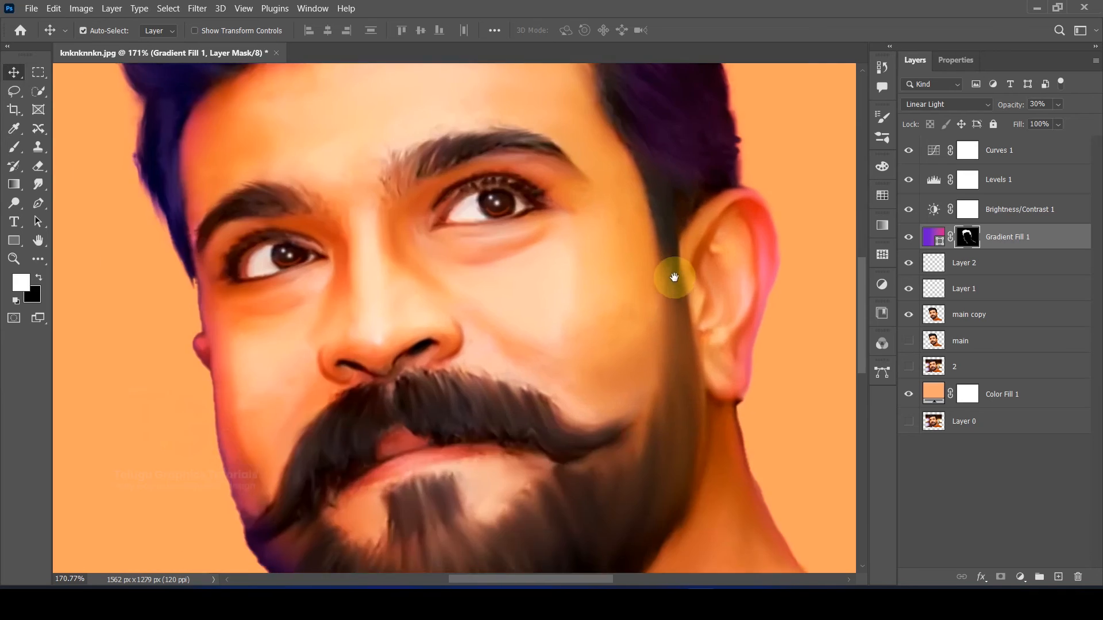
scroll(674, 278, "down", 6)
scroll(536, 292, "up", 1)
left_click(1018, 475)
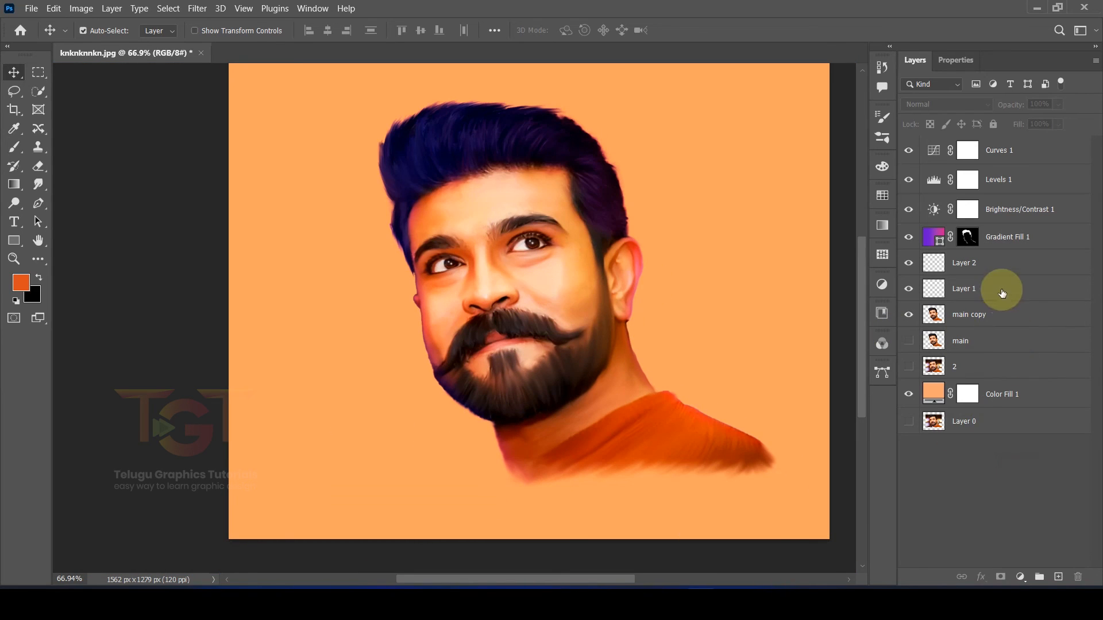
Add a new layer above Color Fill 1 and choose the cloud brush from the Digital-Painting-All-Brush set
left_click(1037, 394)
left_click(1060, 576)
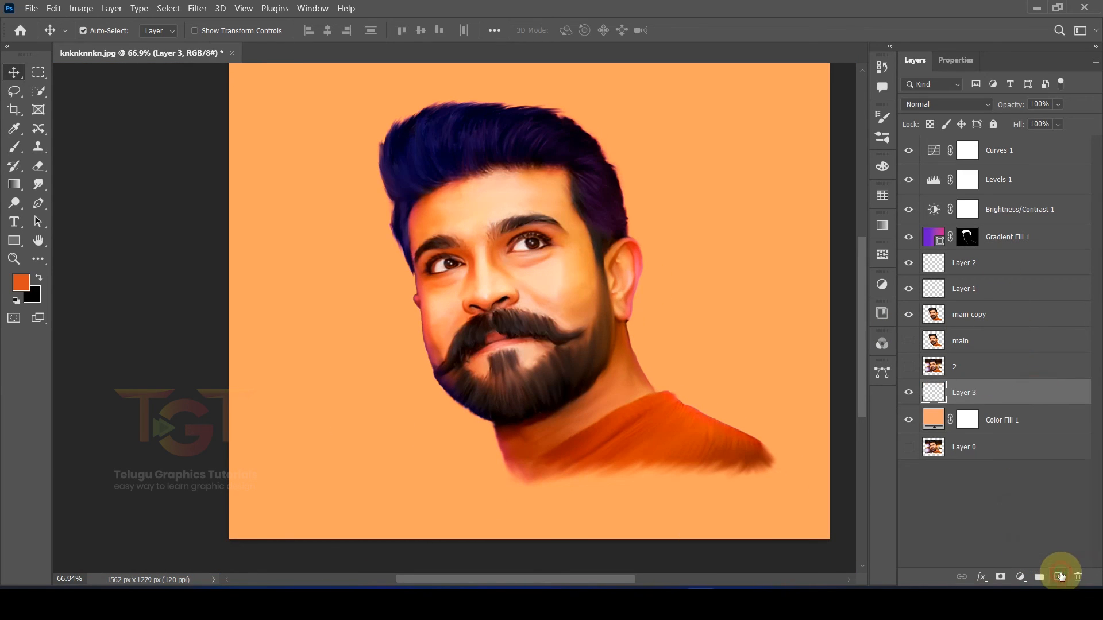
left_click(880, 138)
scroll(710, 333, "down", 2)
scroll(716, 322, "down", 3)
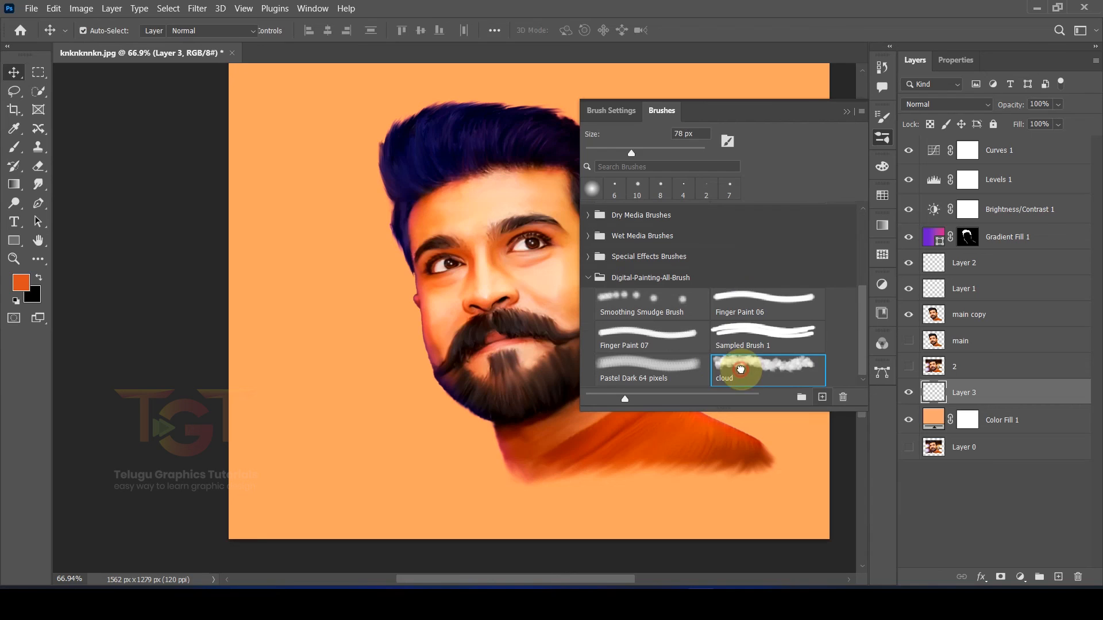
left_click(740, 370)
left_click(879, 134)
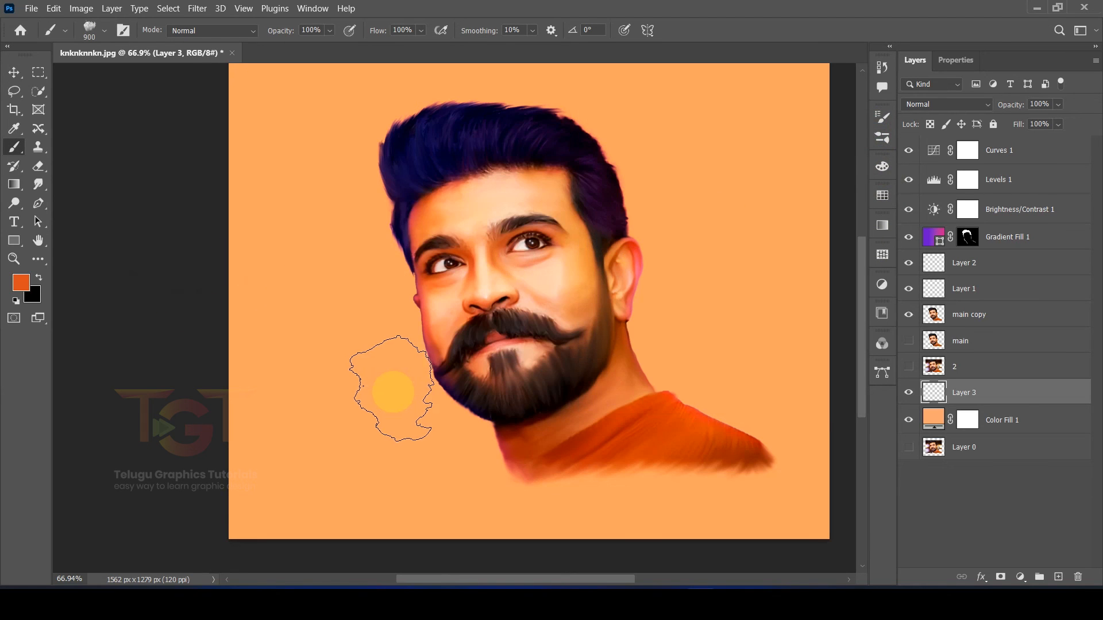
Paint orange clouds around the head and shoulders on Layer 3, enlarging the cloud brush from 900 to 1100 px
left_click(370, 344)
key("bracketright")
key("bracketright")
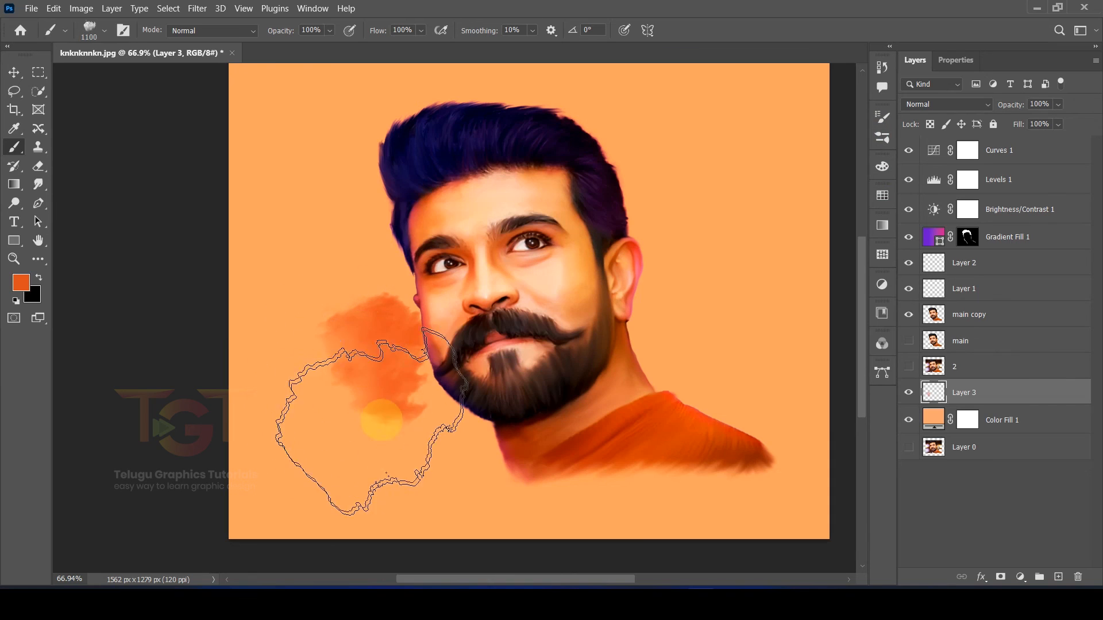
left_click(373, 213)
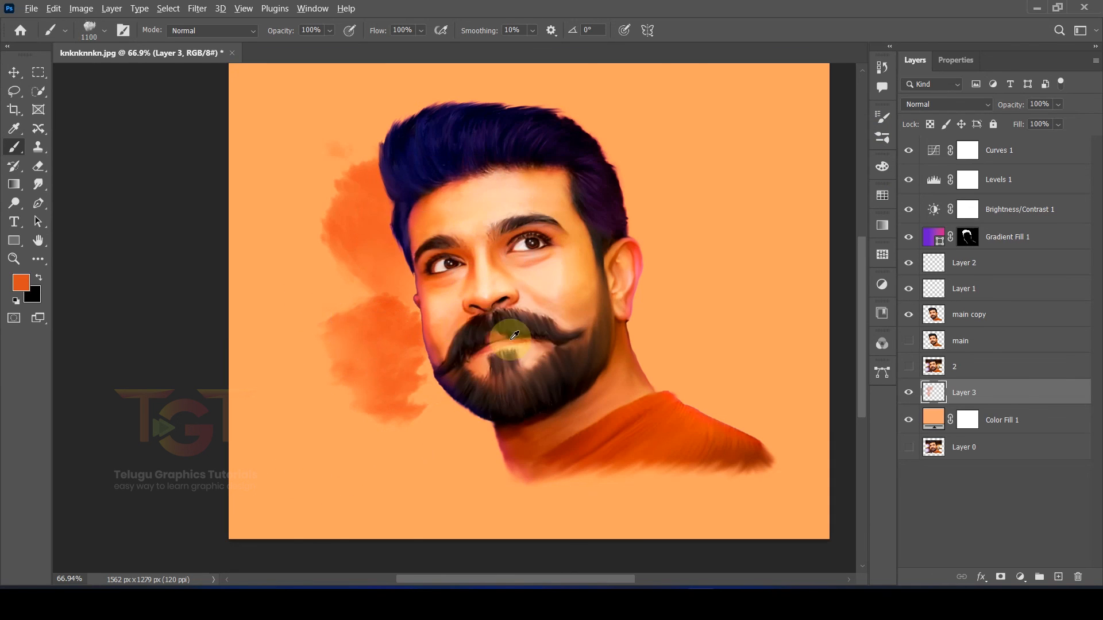
scroll(511, 340, "down", 5)
left_click(416, 428)
left_click(636, 437)
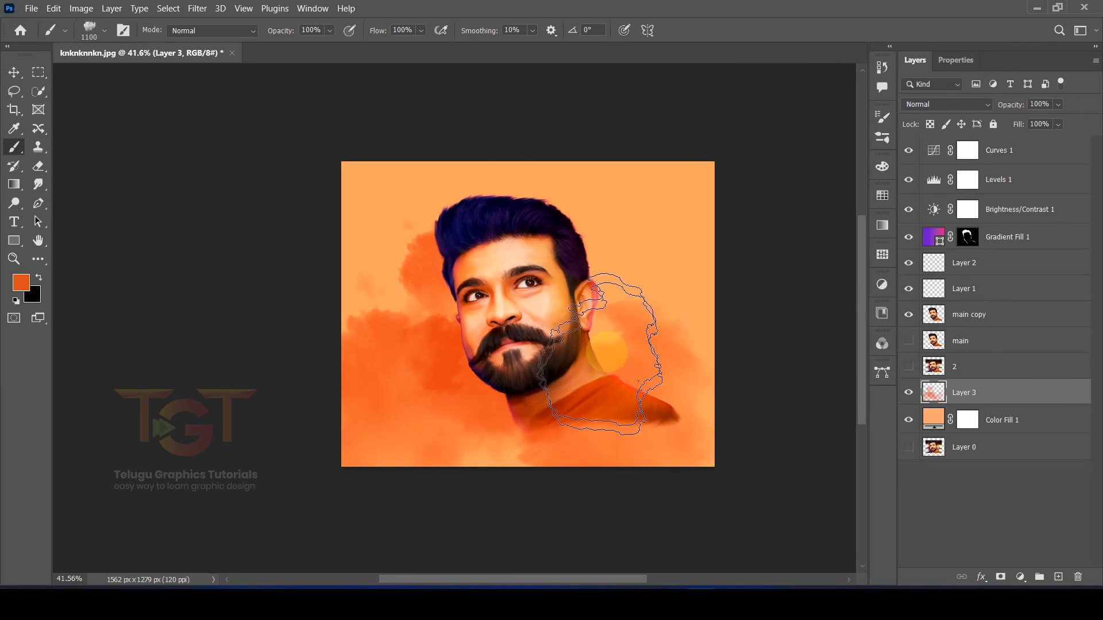
left_click(568, 239)
left_click(530, 262)
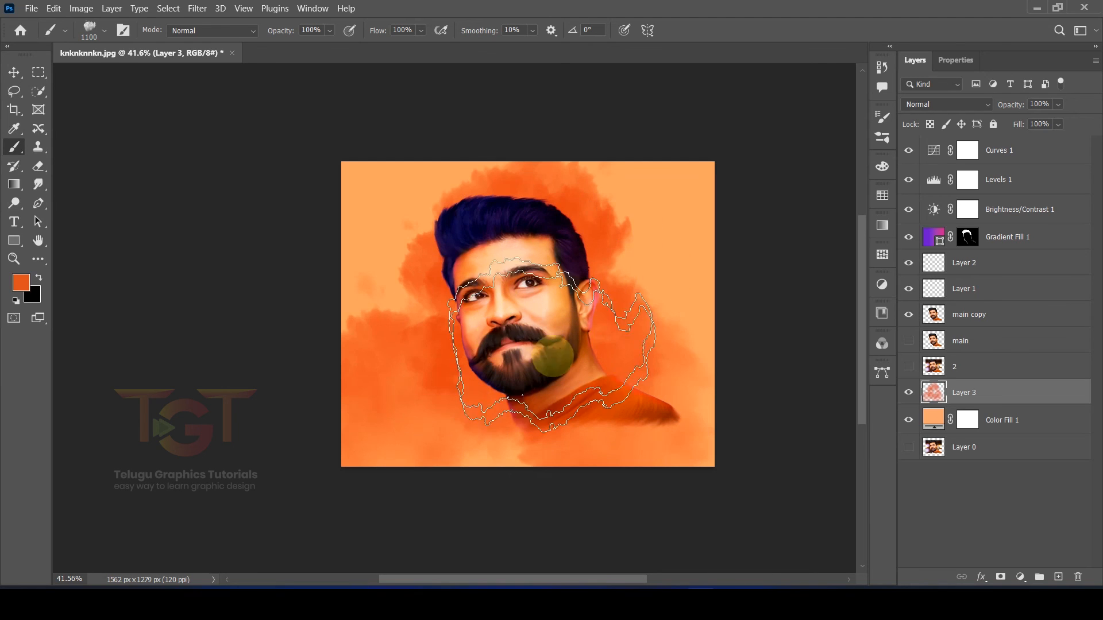
left_click(481, 387)
left_click(489, 310)
Sample a light peach skin tone and paint pale clouds beside the ear, in the lower corners and along the background's left side
scroll(507, 266, "up", 4)
left_click(507, 266, "alt")
scroll(507, 266, "down", 2)
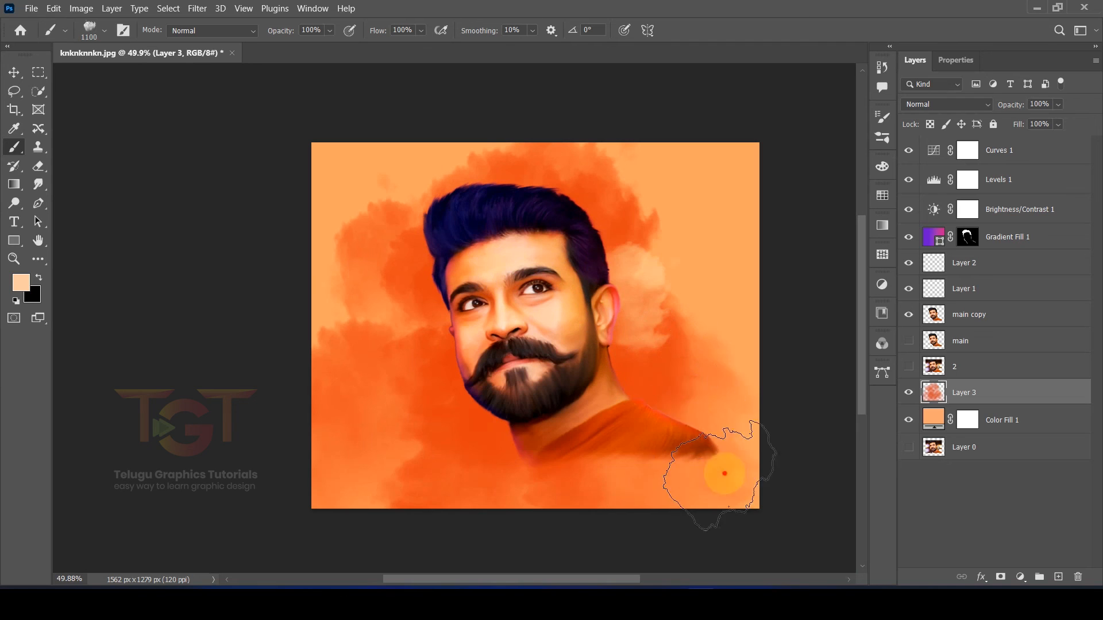
left_click(722, 471)
left_click(434, 522)
left_click(379, 307)
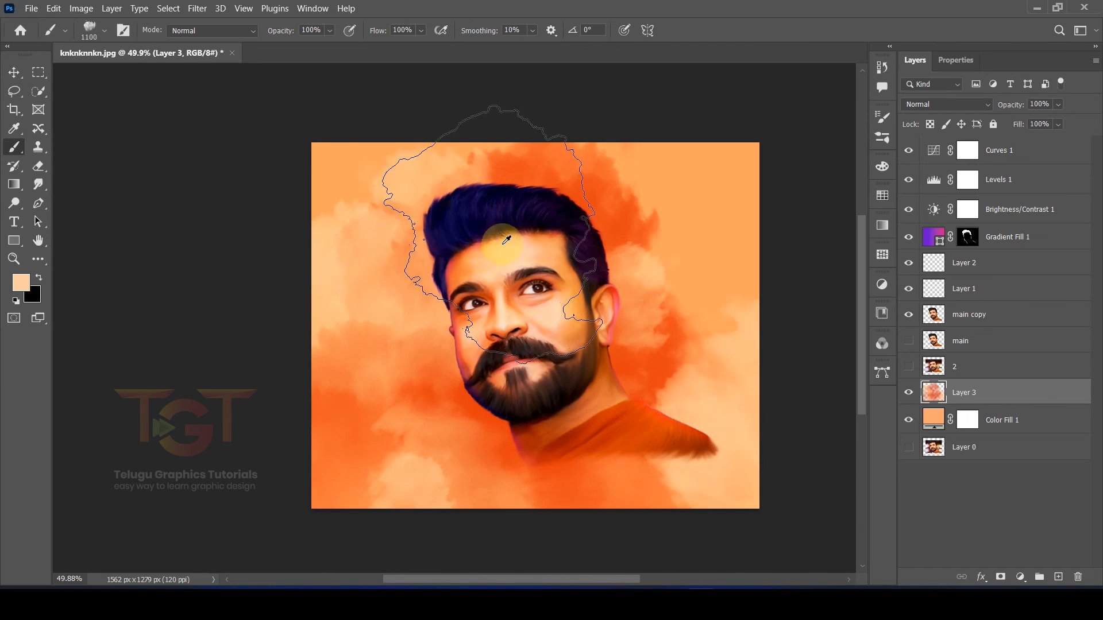
Sample the dark navy of the hair and paint dark clouds across the background's corners and right side
left_click(486, 213, "alt")
left_click(661, 258)
left_click(709, 439)
left_click(394, 201)
left_click(688, 175)
left_click(459, 494)
Sample the shirt's dark orange and paint it over the dark clouds on both sides of the head
scroll(603, 409, "up", 3)
left_click(603, 409, "alt")
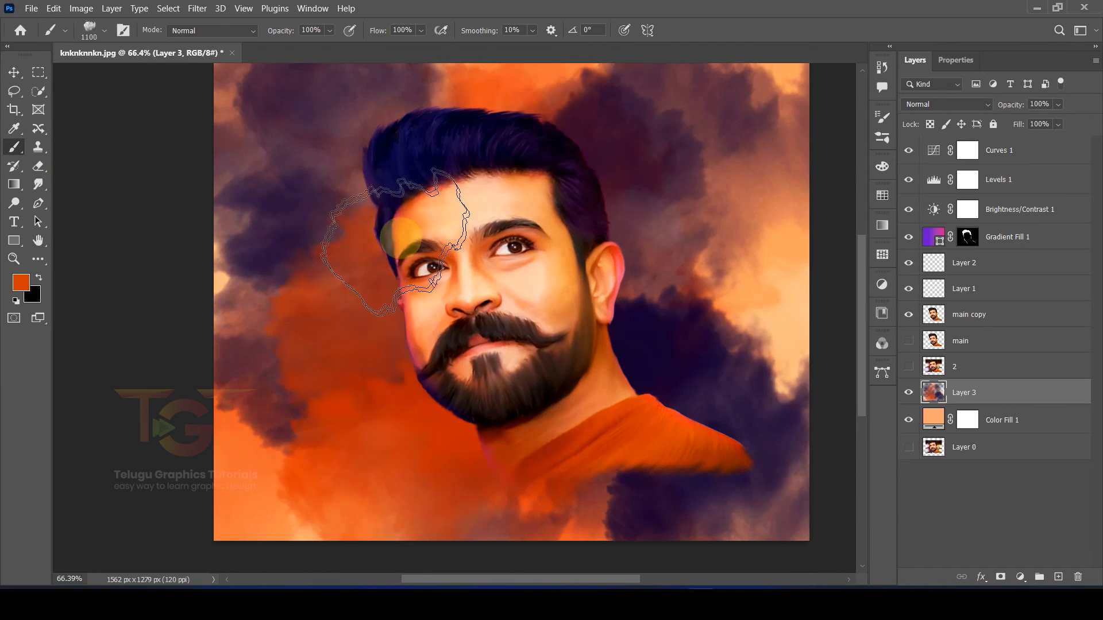
scroll(391, 238, "down", 4)
left_click(345, 241)
left_click(586, 270)
left_click(247, 368)
Sample a light orange skin tone and paint soft light clouds on both sides and in the lower left of the background
left_click(460, 212, "alt")
left_click(261, 310)
left_click(597, 368)
left_click(305, 488)
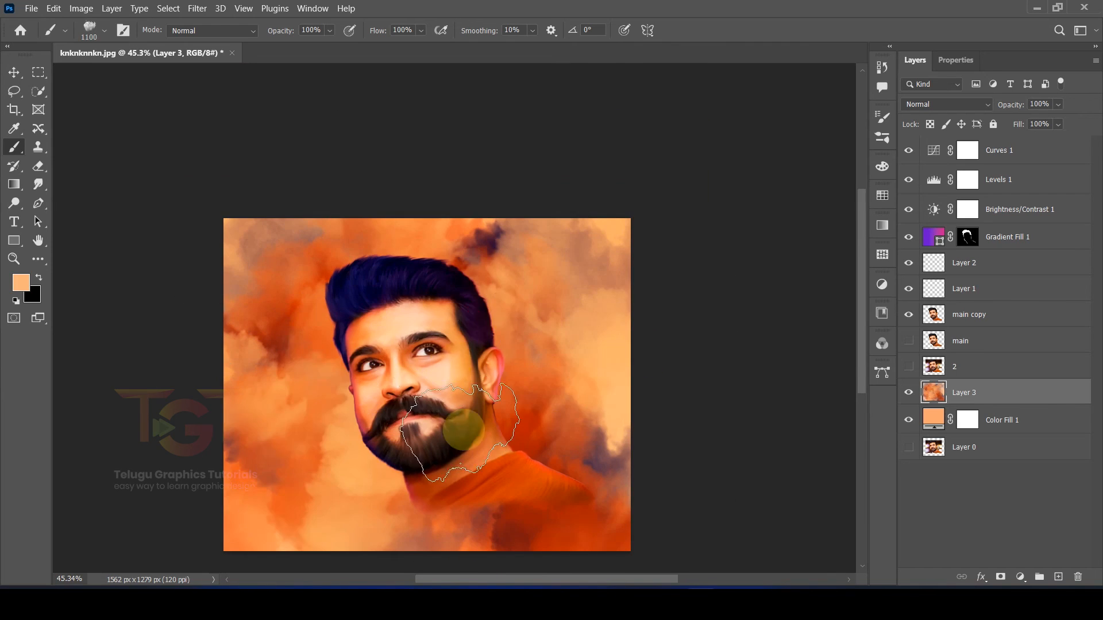
Sample deeper orange tones and paint them over the background's lower left and upper right
scroll(660, 534, "up", 1)
left_click(270, 357, "alt")
left_click(275, 448)
left_click(322, 454, "alt")
left_click(511, 396, "alt")
left_click(657, 249)
Sample a pale peach skin tone and paint light clouds right of the portrait and at the lower left
scroll(603, 344, "up", 3)
left_click(603, 327, "alt")
scroll(689, 425, "down", 3)
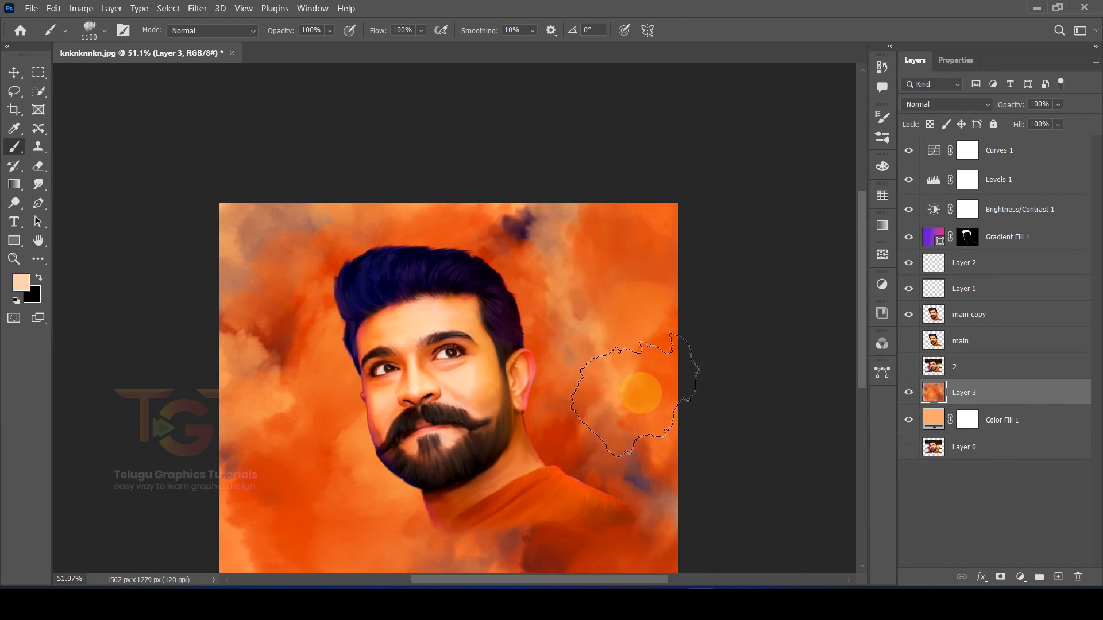
left_click(640, 392)
scroll(511, 285, "down", 4)
scroll(374, 317, "up", 3)
left_click(366, 435)
scroll(339, 448, "down", 2)
Blend deep orange and light orange clouds around the head using sampled colours, reducing the cloud brush to 500 px
left_click(320, 310, "alt")
scroll(468, 151, "up", 4)
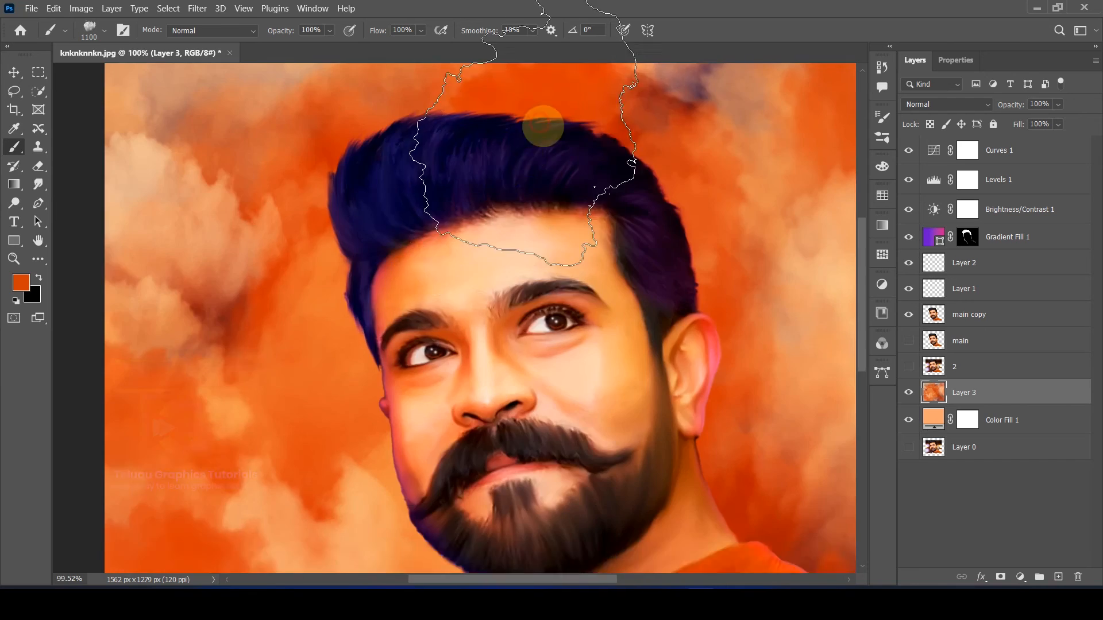
scroll(482, 326, "down", 5)
scroll(467, 383, "up", 3)
left_click(467, 356, "alt")
key("bracketleft")
key("bracketleft")
key("bracketleft")
key("bracketleft")
key("bracketleft")
key("bracketleft")
scroll(454, 322, "down", 3)
scroll(552, 276, "up", 5)
scroll(561, 274, "down", 4)
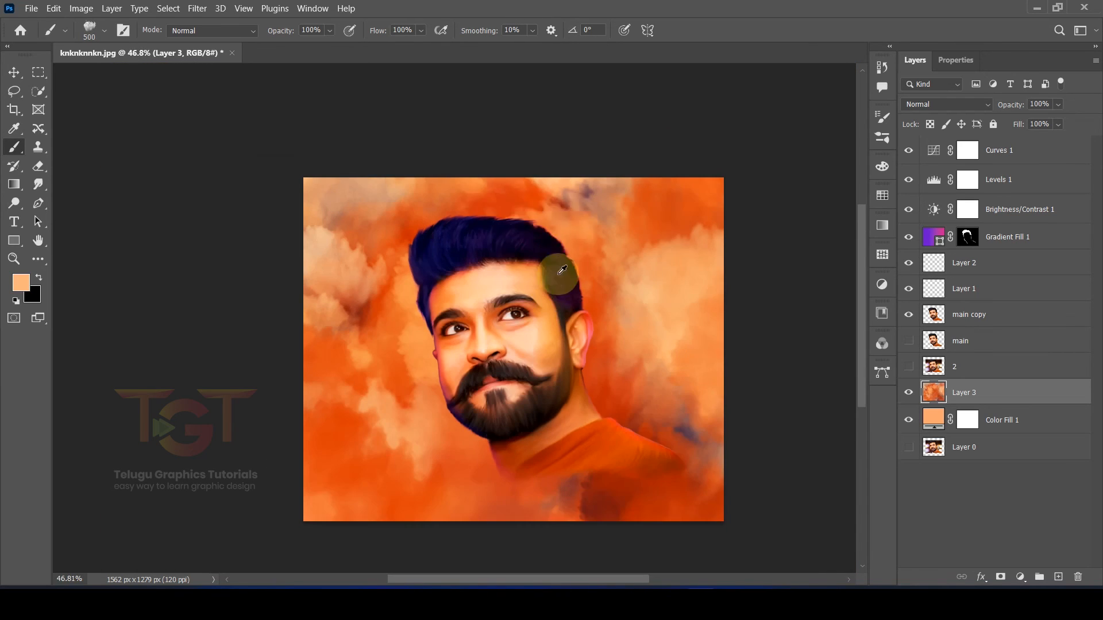
scroll(624, 430, "up", 4)
scroll(229, 369, "down", 5)
left_click(222, 323)
Enlarge the cloud brush to 800 px, sample a deep orange and paint it along the background's left edge
key("bracketright")
key("bracketright")
key("bracketright")
scroll(189, 270, "up", 3)
left_click(180, 305, "alt")
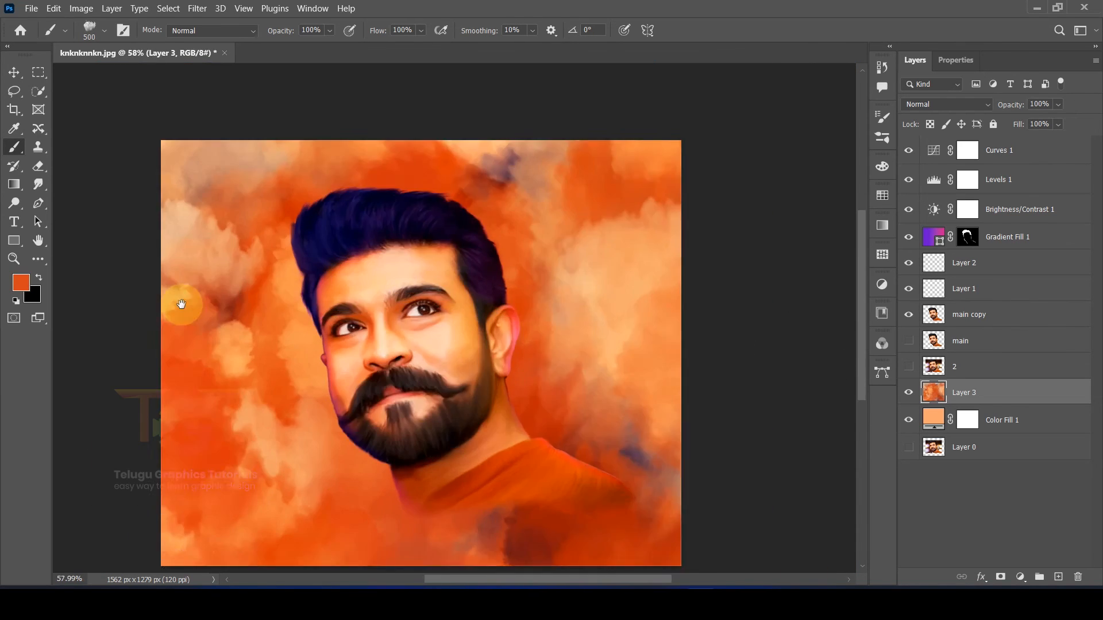
left_click(180, 259)
scroll(352, 257, "down", 4)
scroll(494, 320, "up", 4)
Sample a pale peach and paint light clouds around the head, and resample deep orange for the background's outer edge
left_click(580, 201, "alt")
left_click(344, 183)
left_click(322, 173)
left_click(628, 333, "alt")
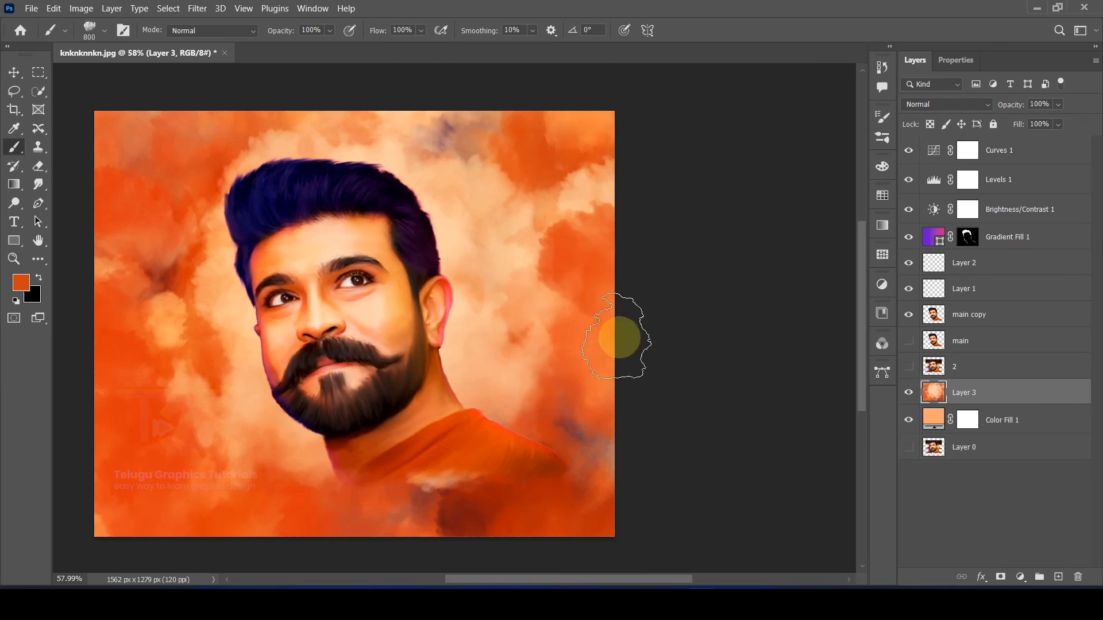